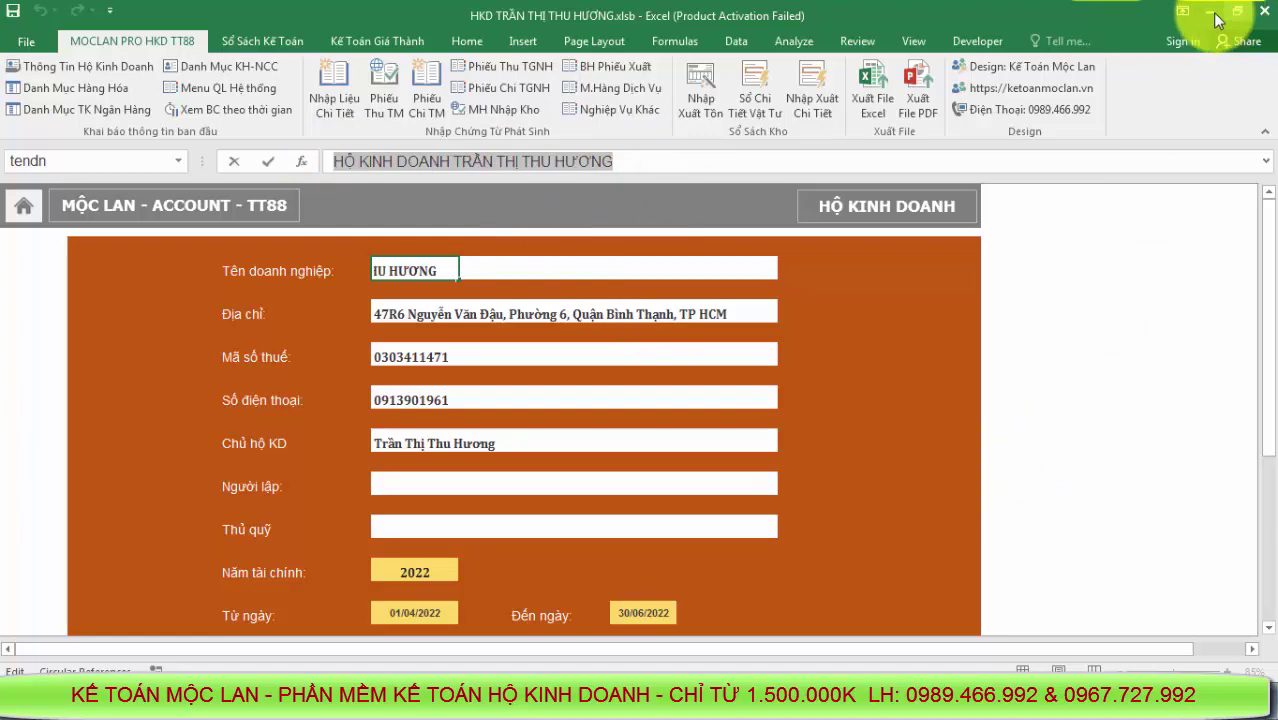
Paste the source business's name into the TT88 company name cell
{"action": "left_click", "coordinate": [1217, 20]}
{"action": "left_click", "coordinate": [190, 295]}
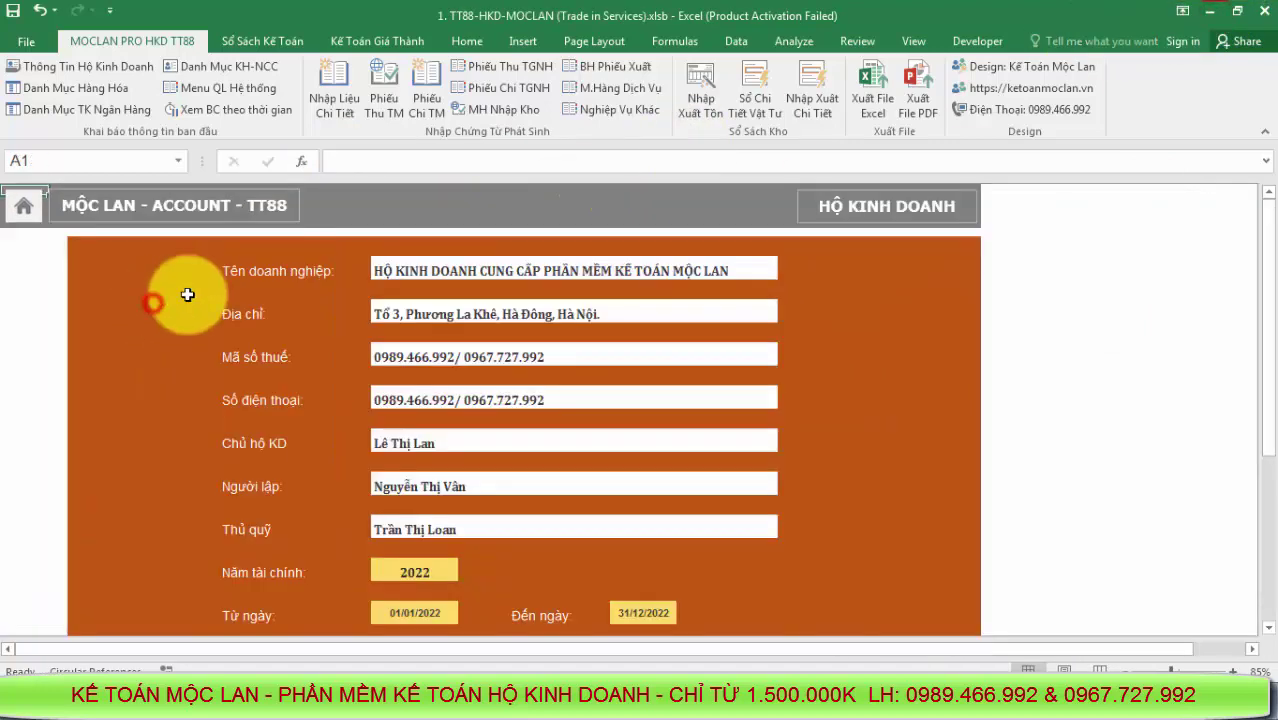
{"action": "left_click", "coordinate": [412, 271]}
{"action": "triple_click", "coordinate": [752, 160]}
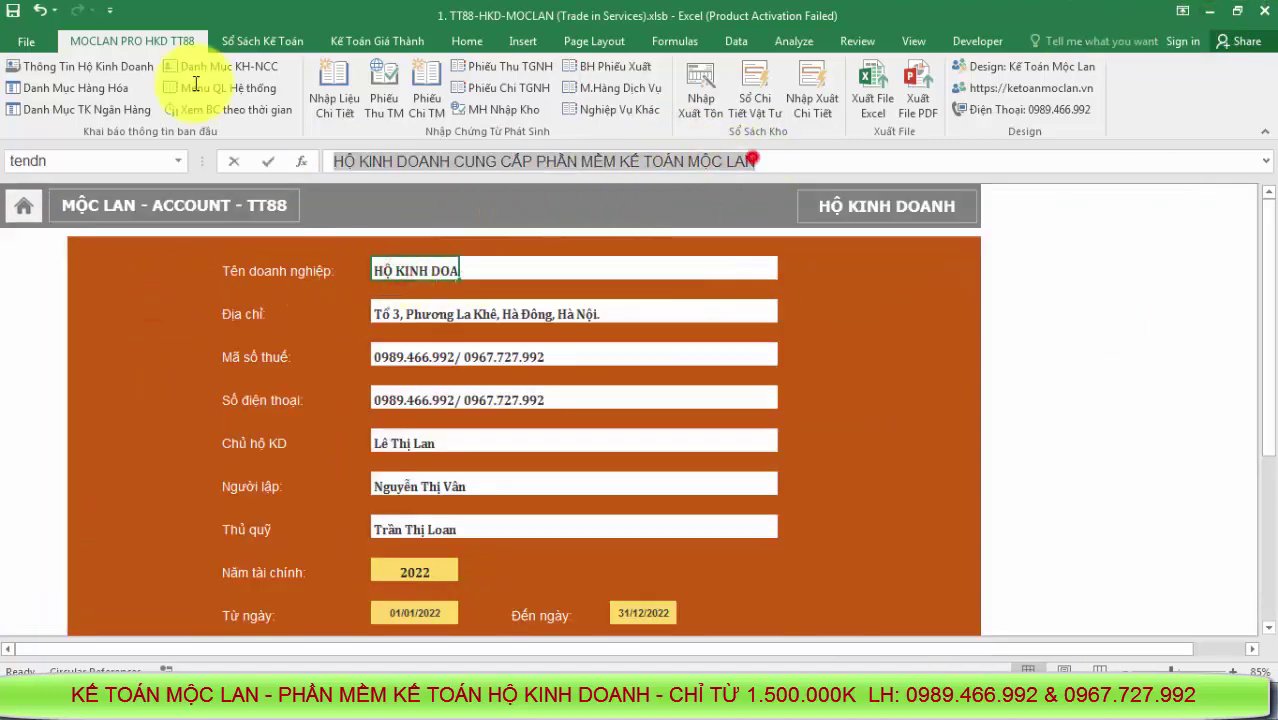
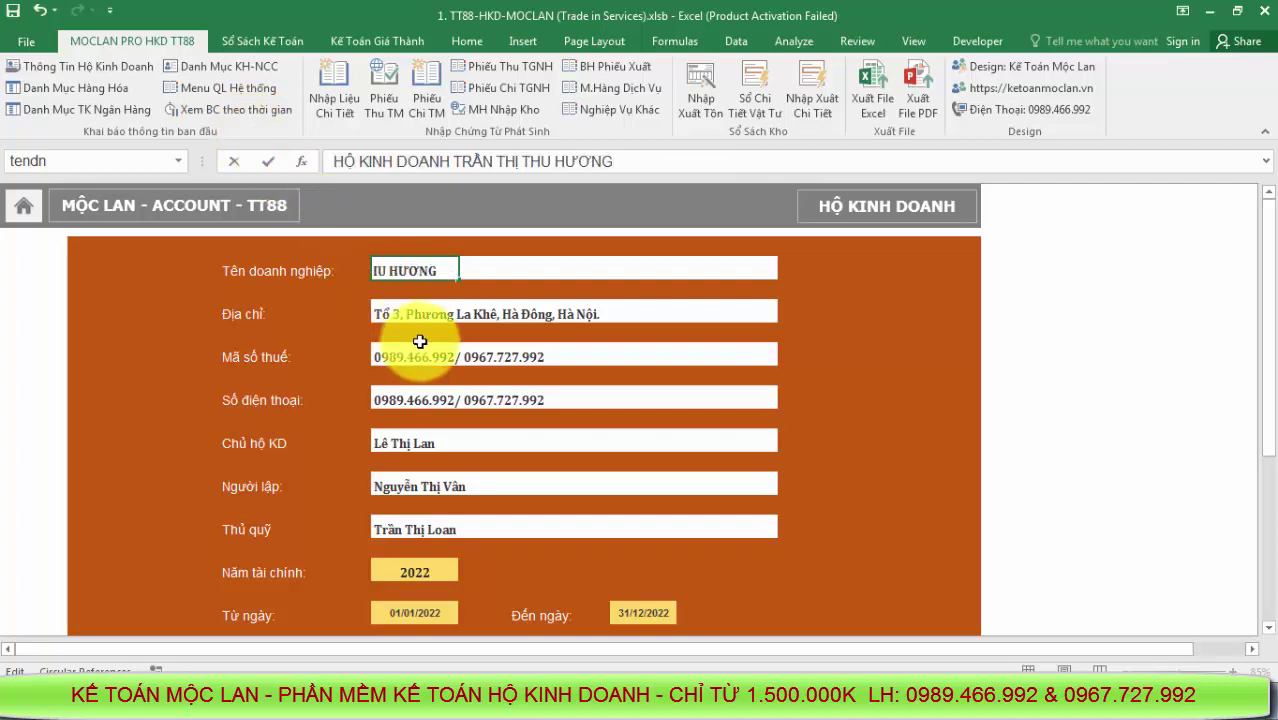
{"action": "left_click", "coordinate": [390, 314]}
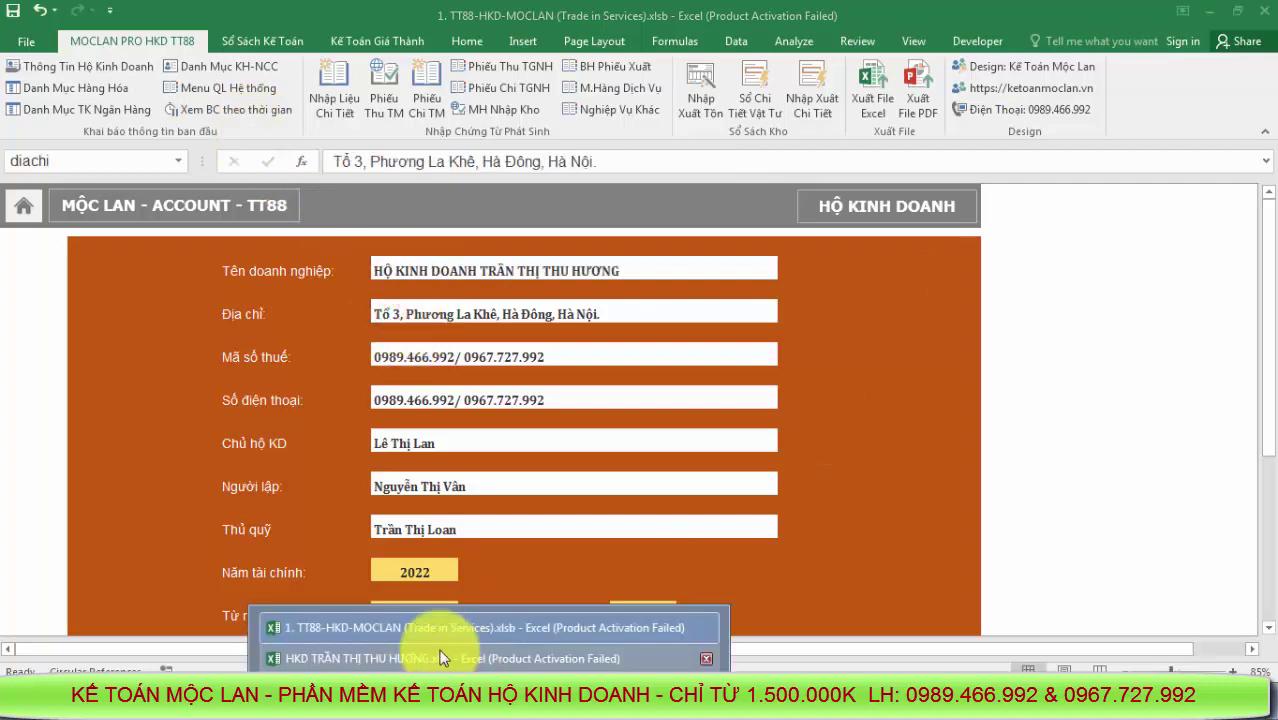
Copy the source Địa chỉ and paste it over the TT88 address
{"action": "left_click", "coordinate": [470, 650]}
{"action": "left_click", "coordinate": [383, 315]}
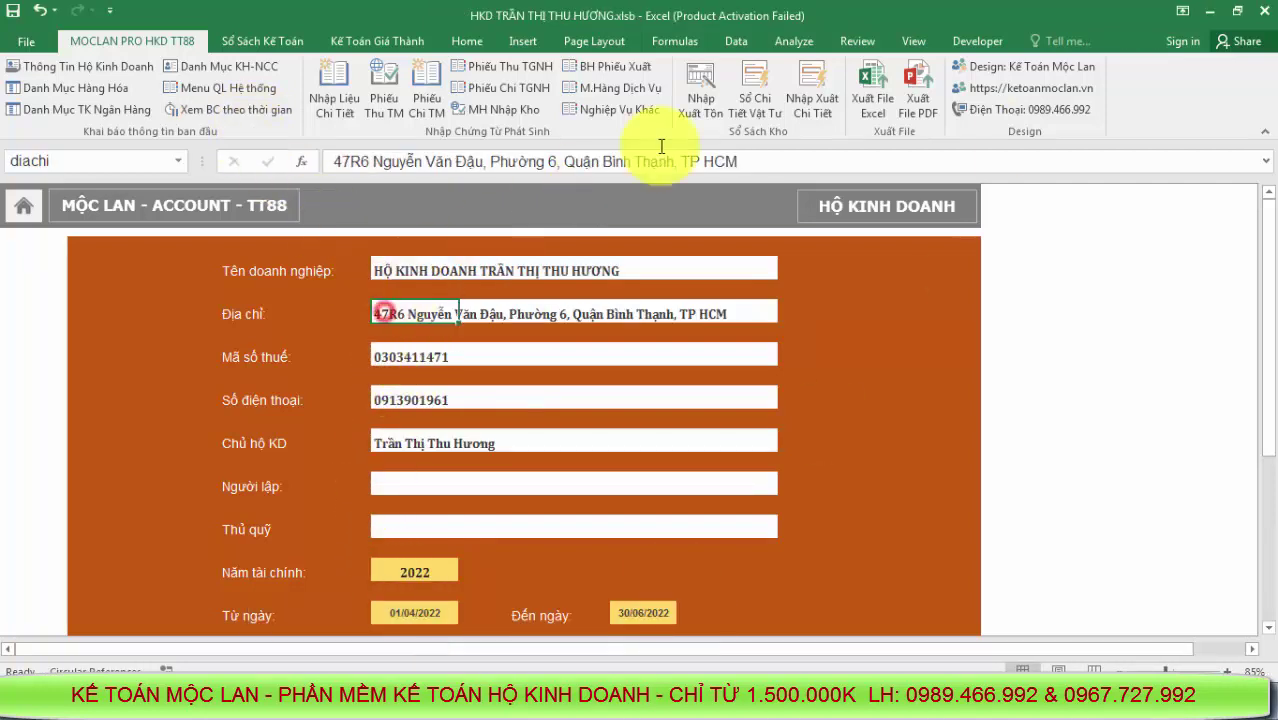
{"action": "left_click_drag", "start_coordinate": [747, 156], "coordinate": [238, 148]}
{"action": "key", "text": "ctrl+c"}
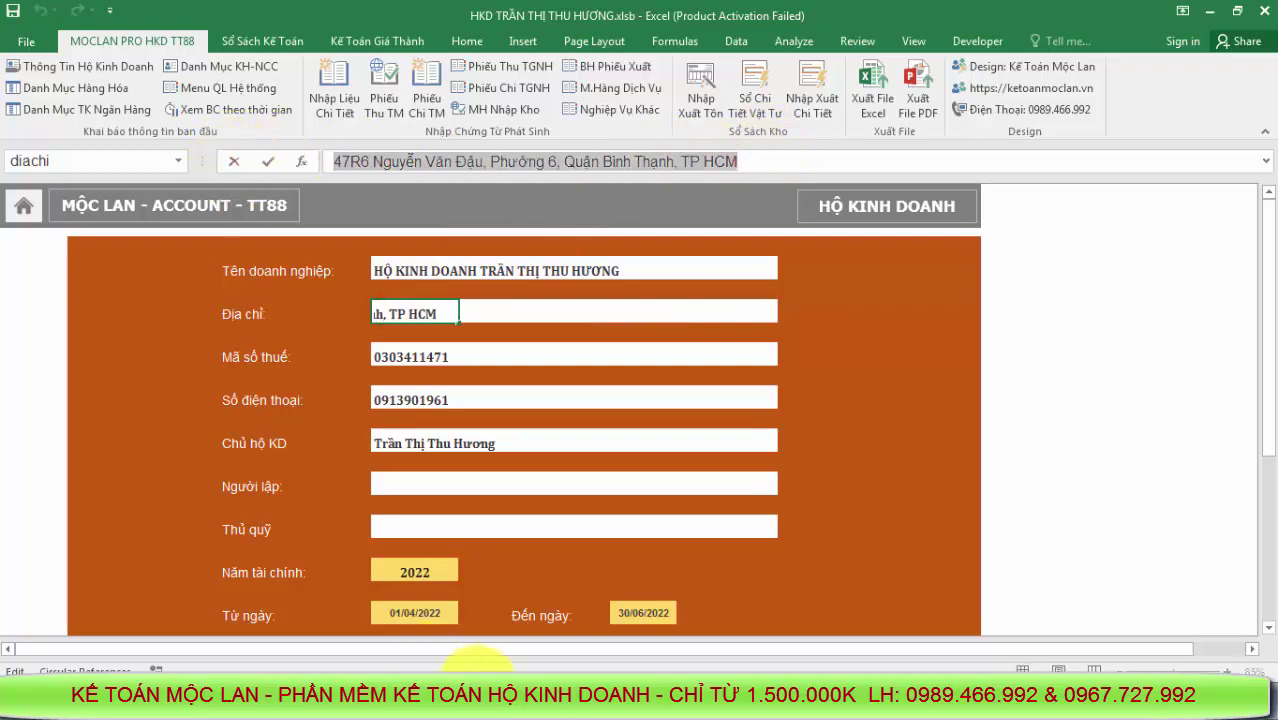
{"action": "key", "text": "Escape"}
{"action": "left_click", "coordinate": [495, 613]}
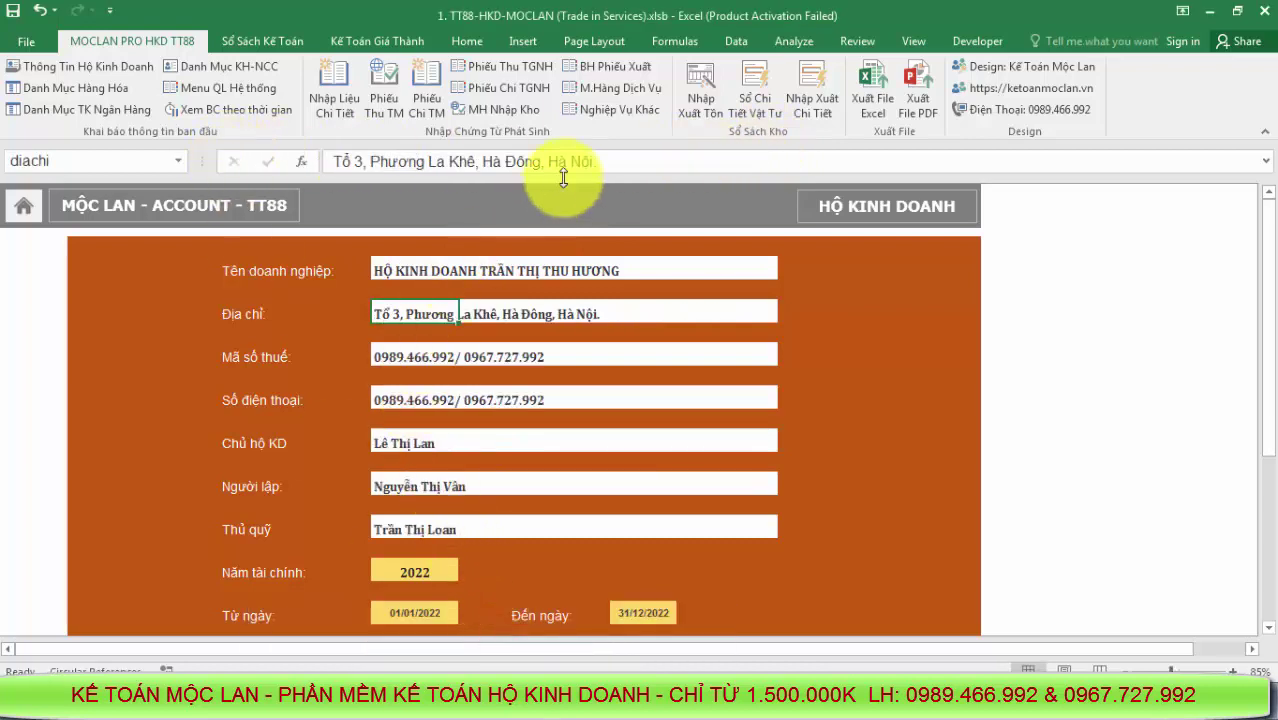
{"action": "left_click_drag", "start_coordinate": [598, 162], "coordinate": [328, 150]}
{"action": "key", "text": "ctrl+v"}
{"action": "left_click", "coordinate": [400, 366]}
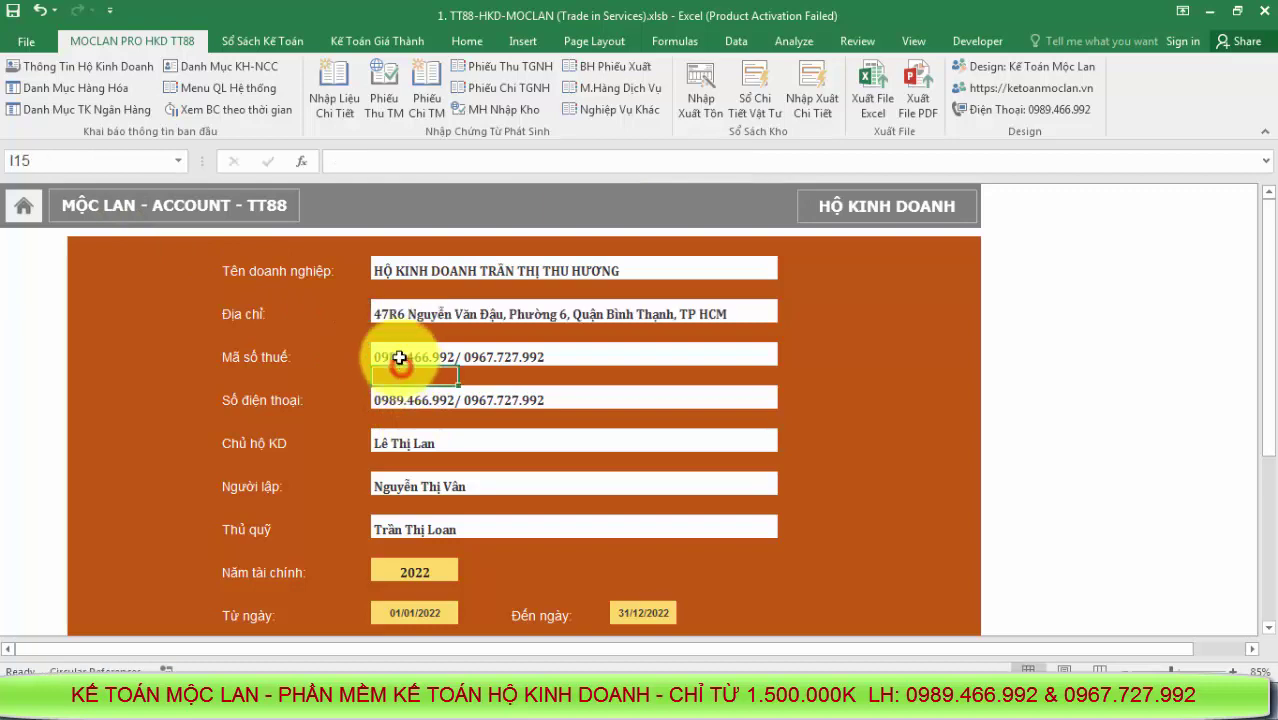
Copy the Mã số thuế value from the source workbook's info sheet
{"action": "left_click", "coordinate": [399, 357]}
{"action": "left_click", "coordinate": [480, 700]}
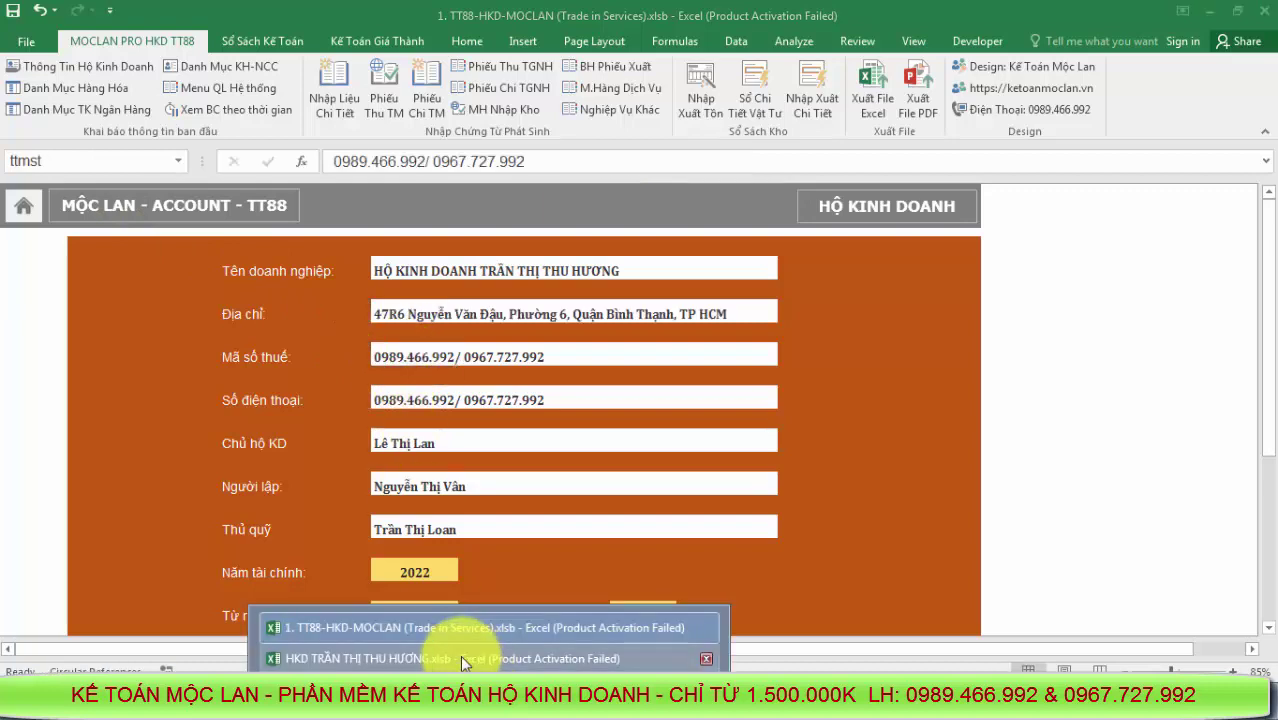
{"action": "left_click", "coordinate": [460, 657]}
{"action": "left_click", "coordinate": [388, 357]}
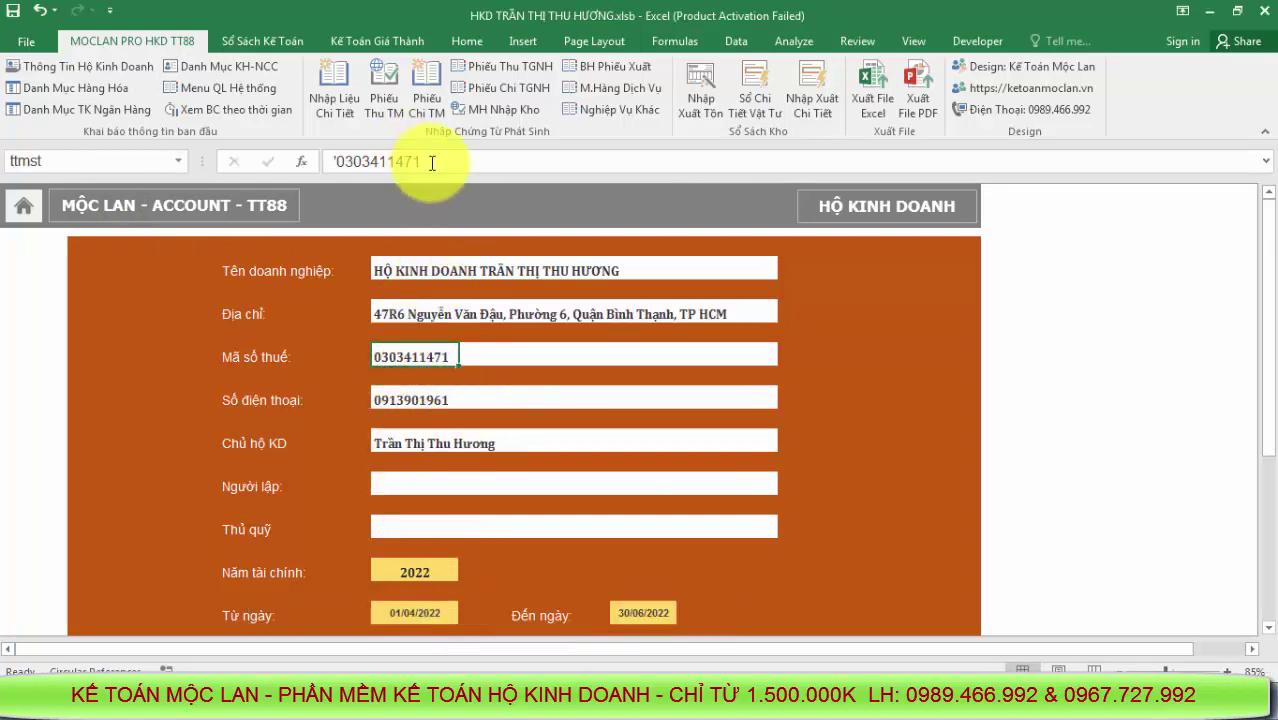
{"action": "left_click_drag", "start_coordinate": [431, 162], "coordinate": [247, 163]}
{"action": "key", "text": "ctrl+c"}
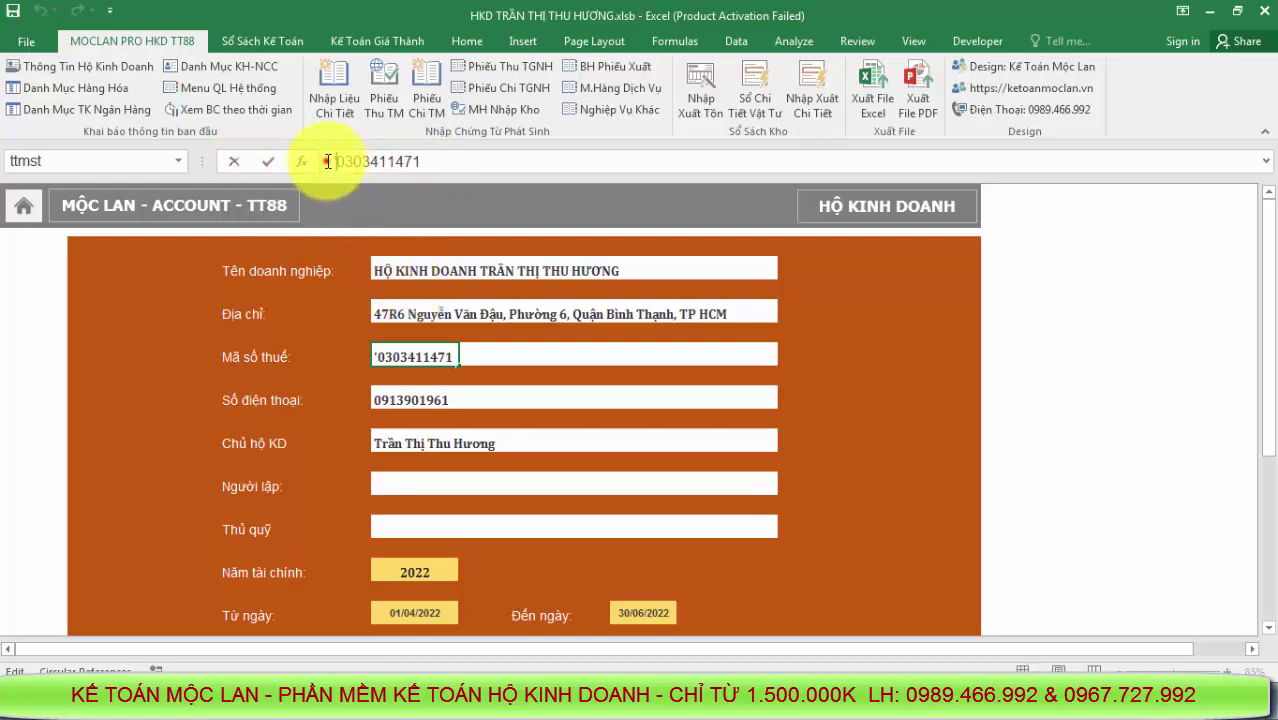
{"action": "left_click_drag", "start_coordinate": [420, 162], "coordinate": [301, 161]}
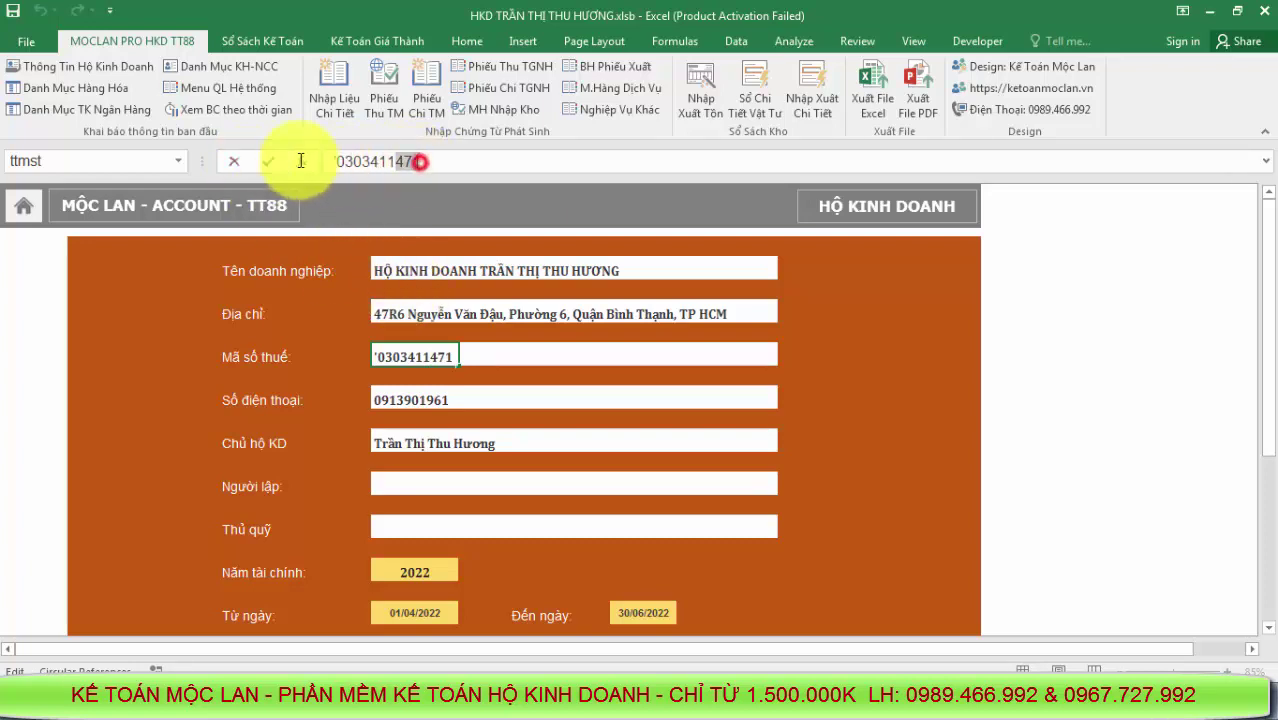
{"action": "left_click", "coordinate": [530, 485]}
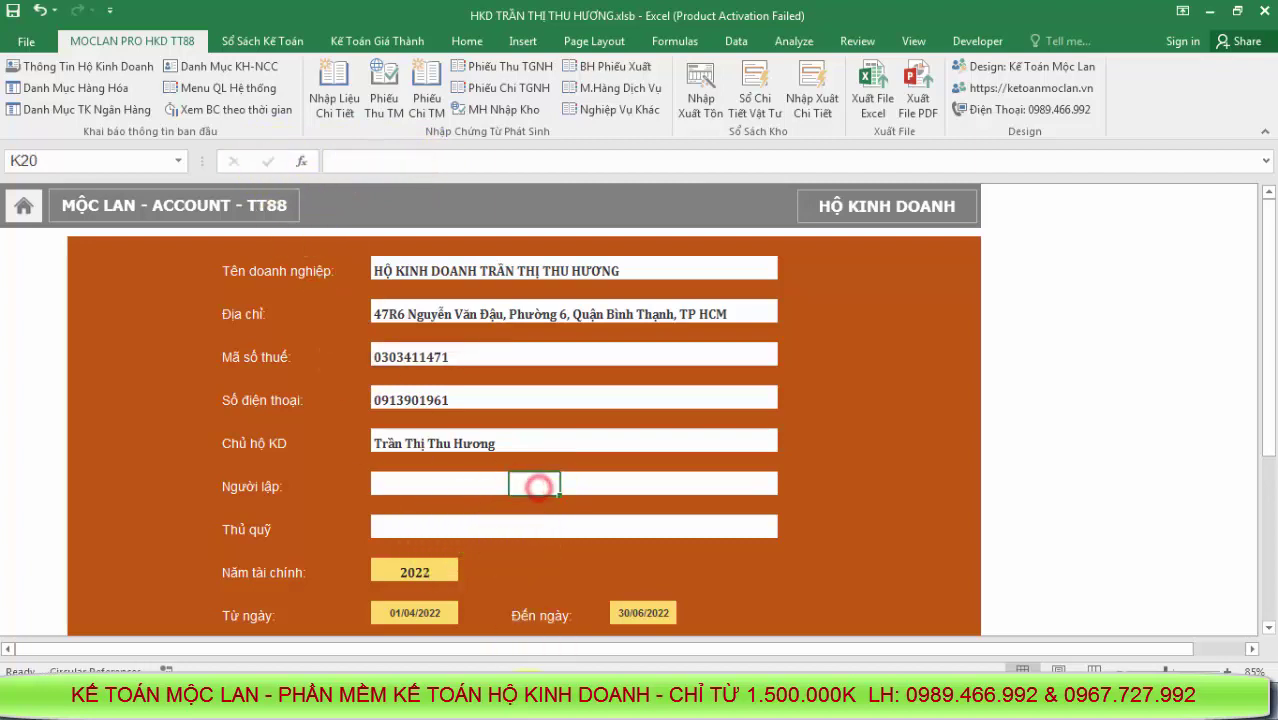
Paste the copied tax code over the TT88 tax code cell
{"action": "left_click", "coordinate": [495, 700]}
{"action": "left_click", "coordinate": [490, 658]}
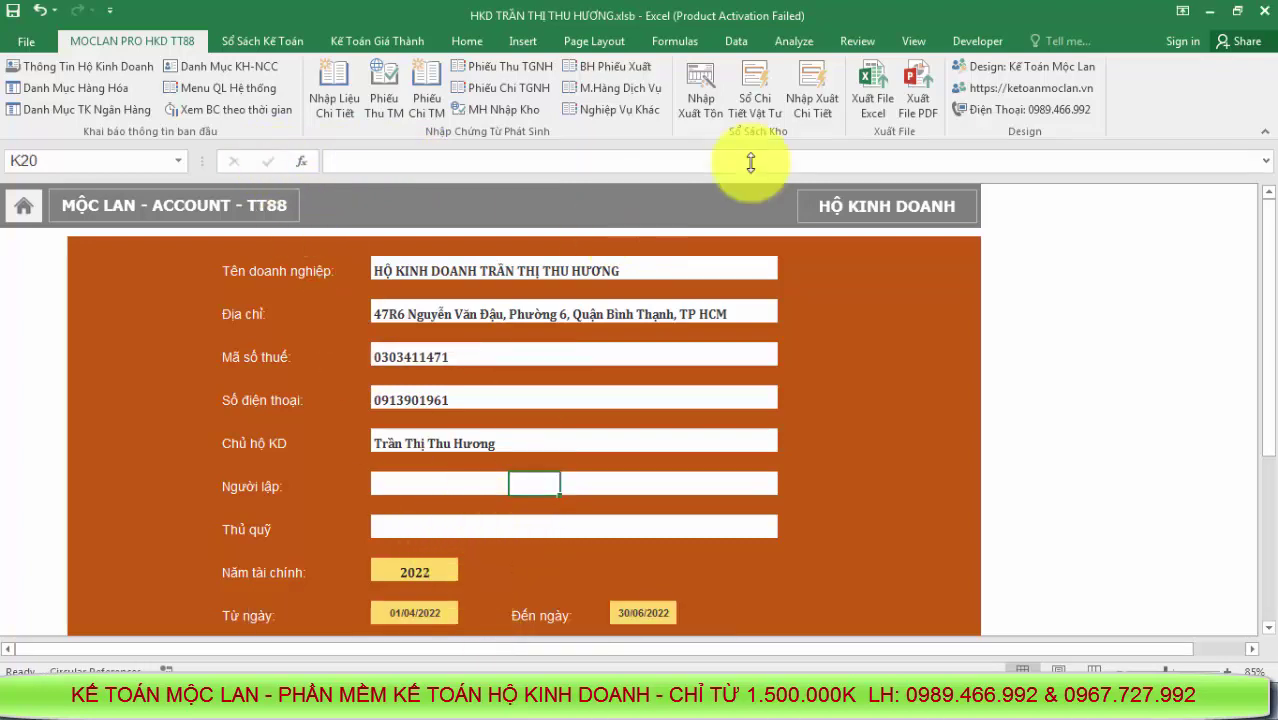
{"action": "left_click", "coordinate": [1215, 14]}
{"action": "left_click", "coordinate": [499, 357]}
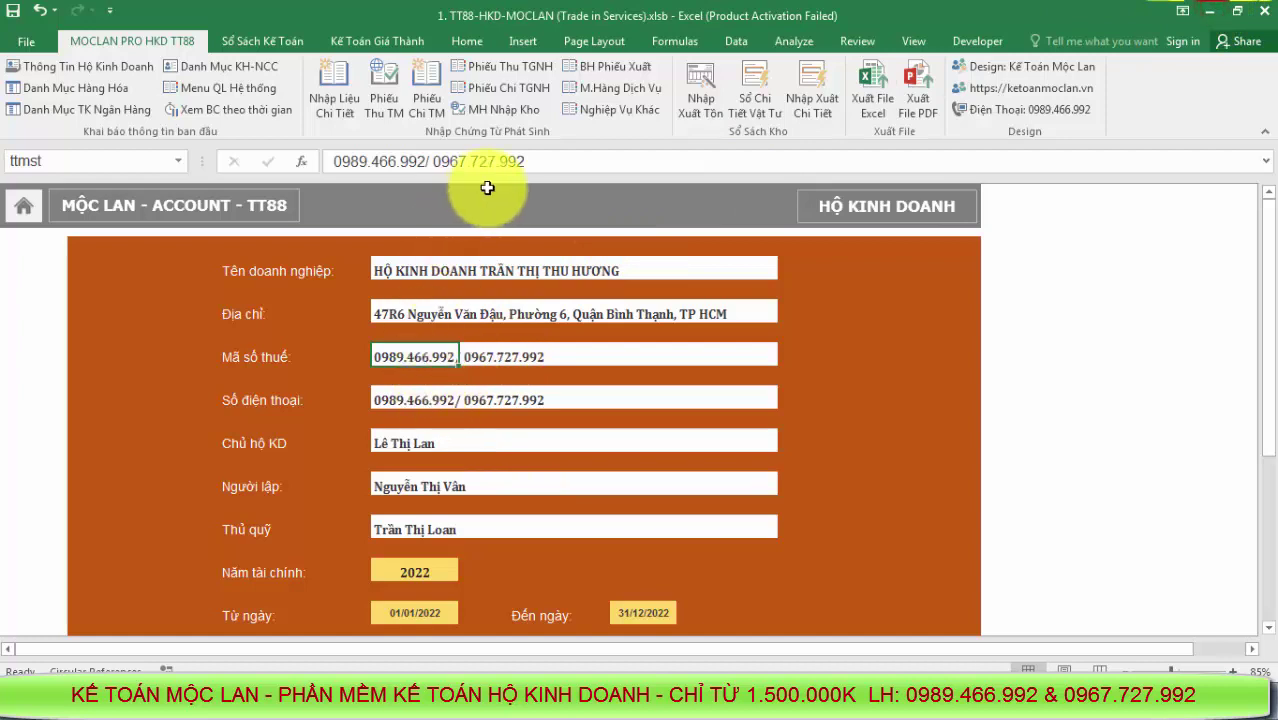
{"action": "left_click_drag", "start_coordinate": [562, 165], "coordinate": [322, 143]}
{"action": "key", "text": "ctrl+v"}
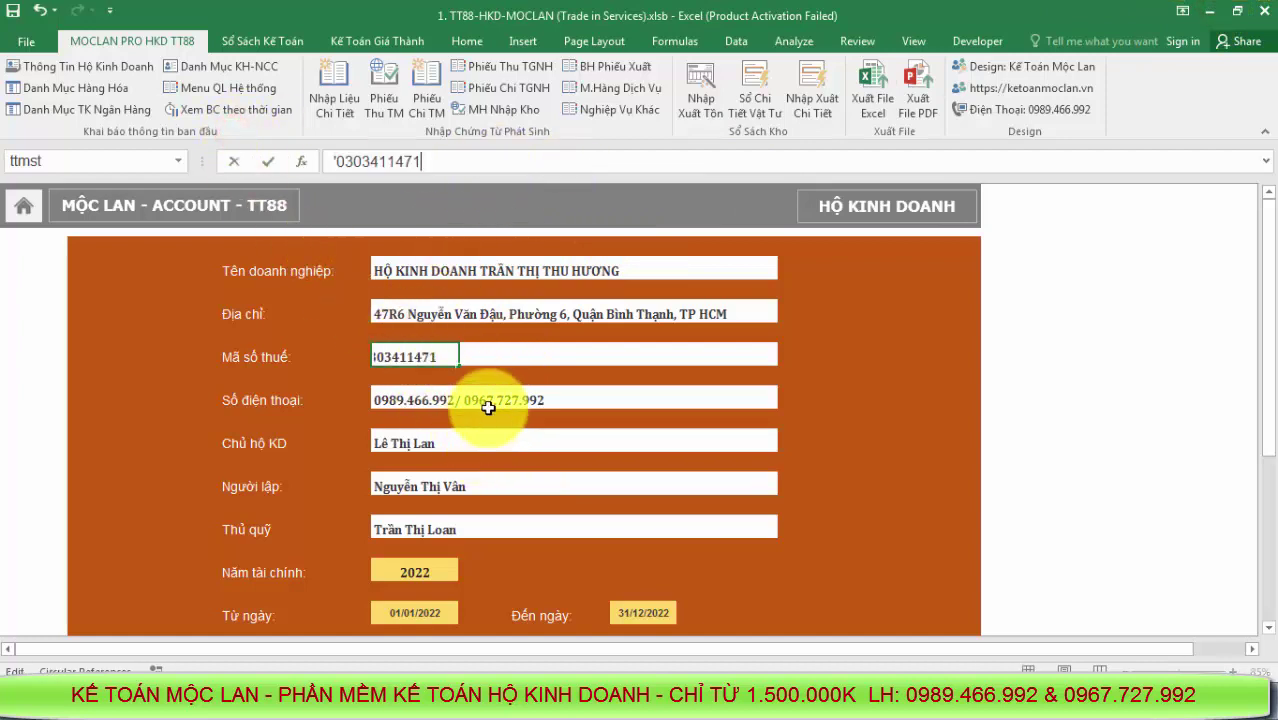
{"action": "left_click", "coordinate": [488, 405]}
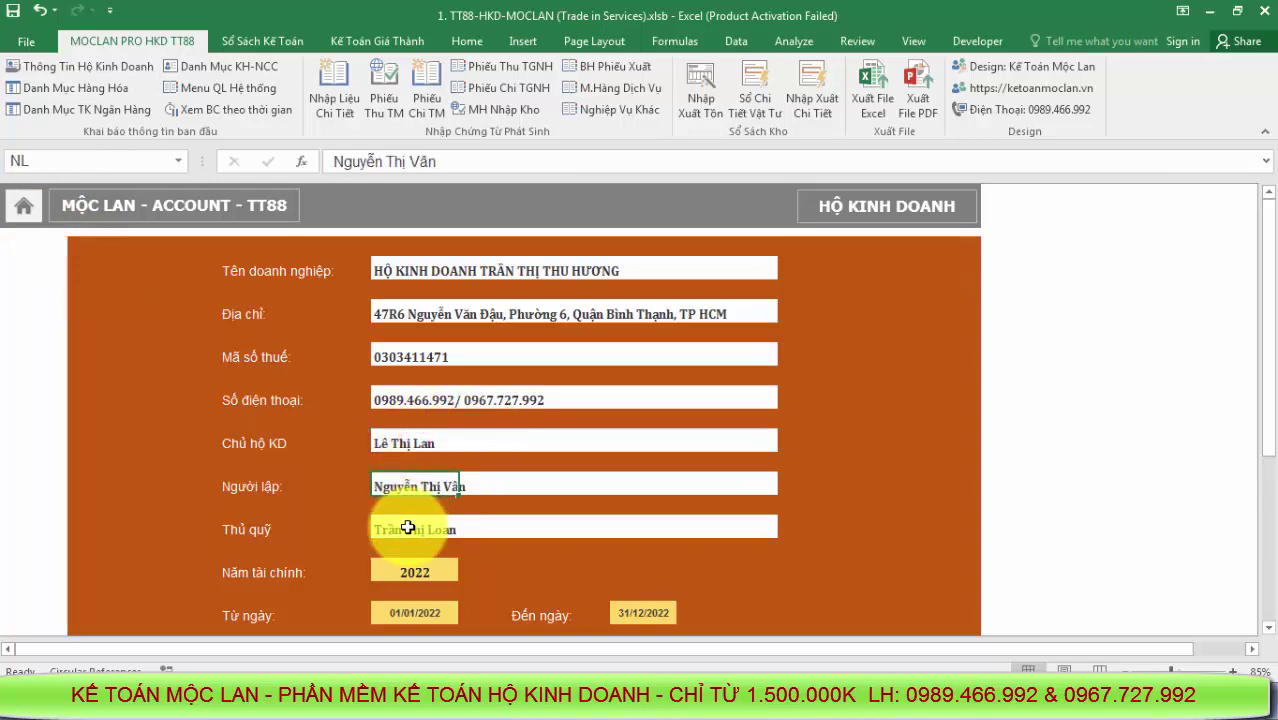
Copy rows C10:N83 (items HH01–HH74) from the source Danh mục vật tư
{"action": "left_click", "coordinate": [28, 211]}
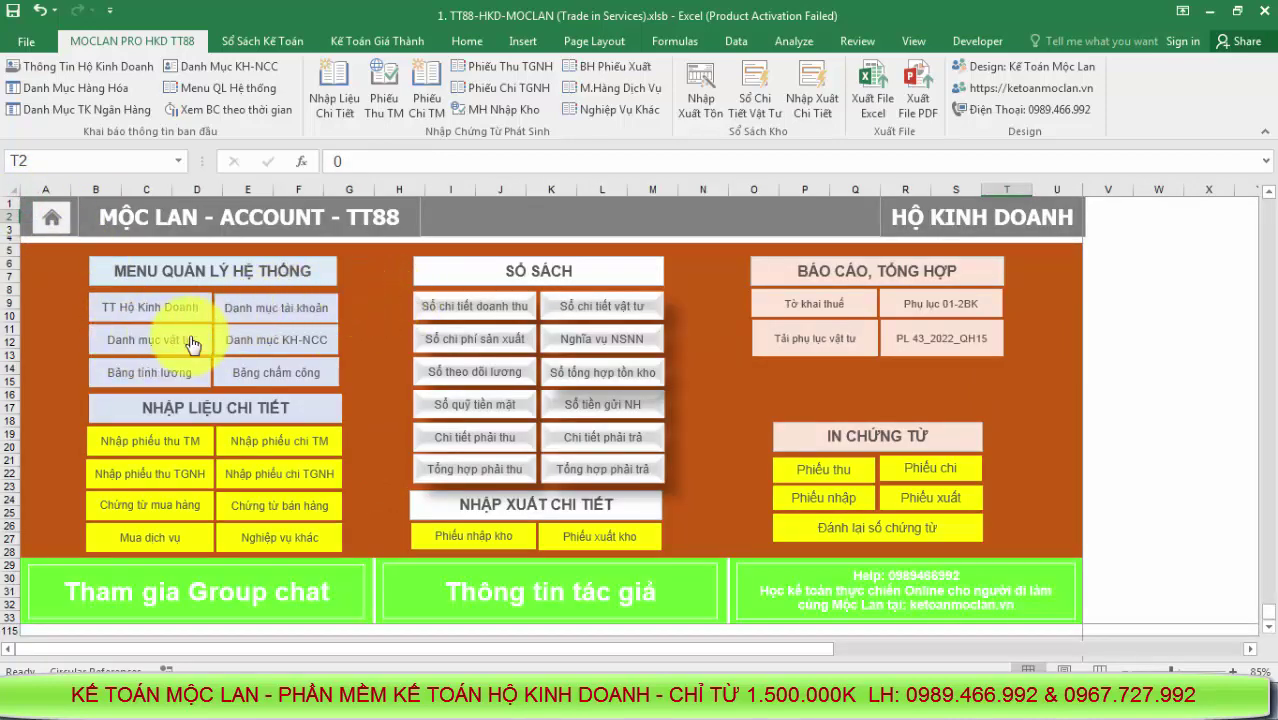
{"action": "left_click", "coordinate": [184, 341]}
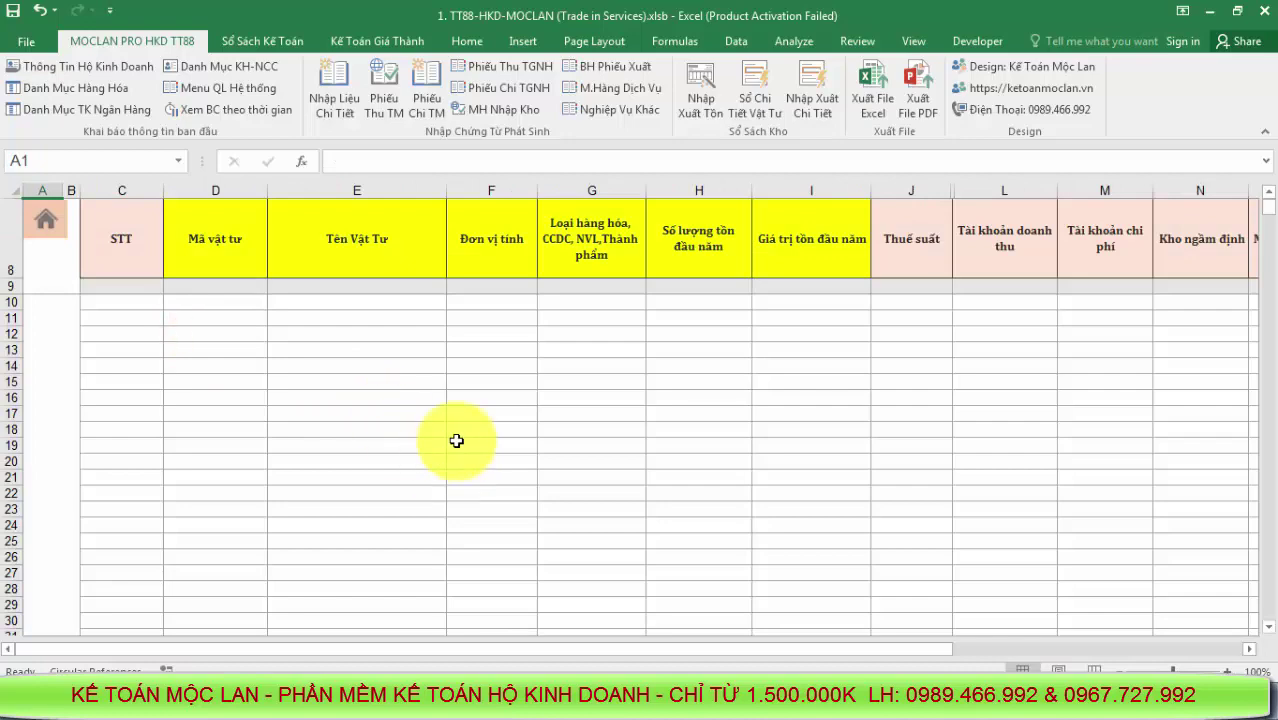
{"action": "left_click", "coordinate": [475, 705]}
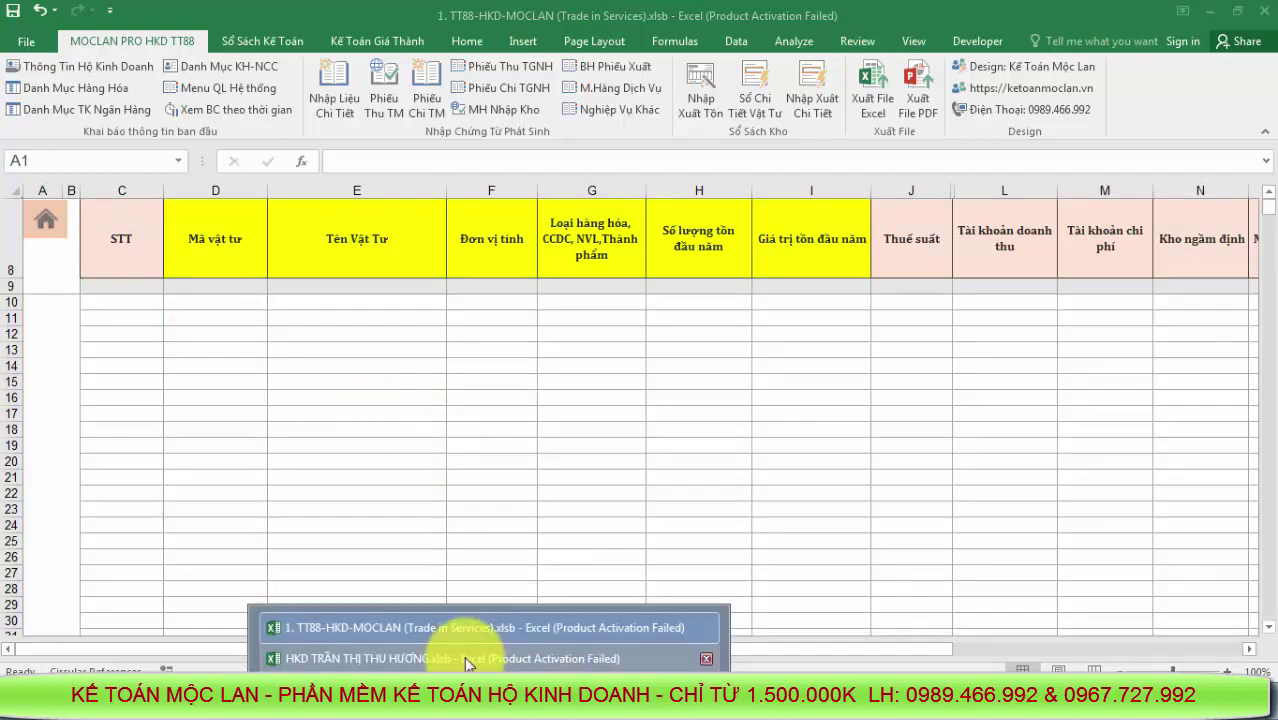
{"action": "left_click", "coordinate": [469, 648]}
{"action": "left_click", "coordinate": [20, 203]}
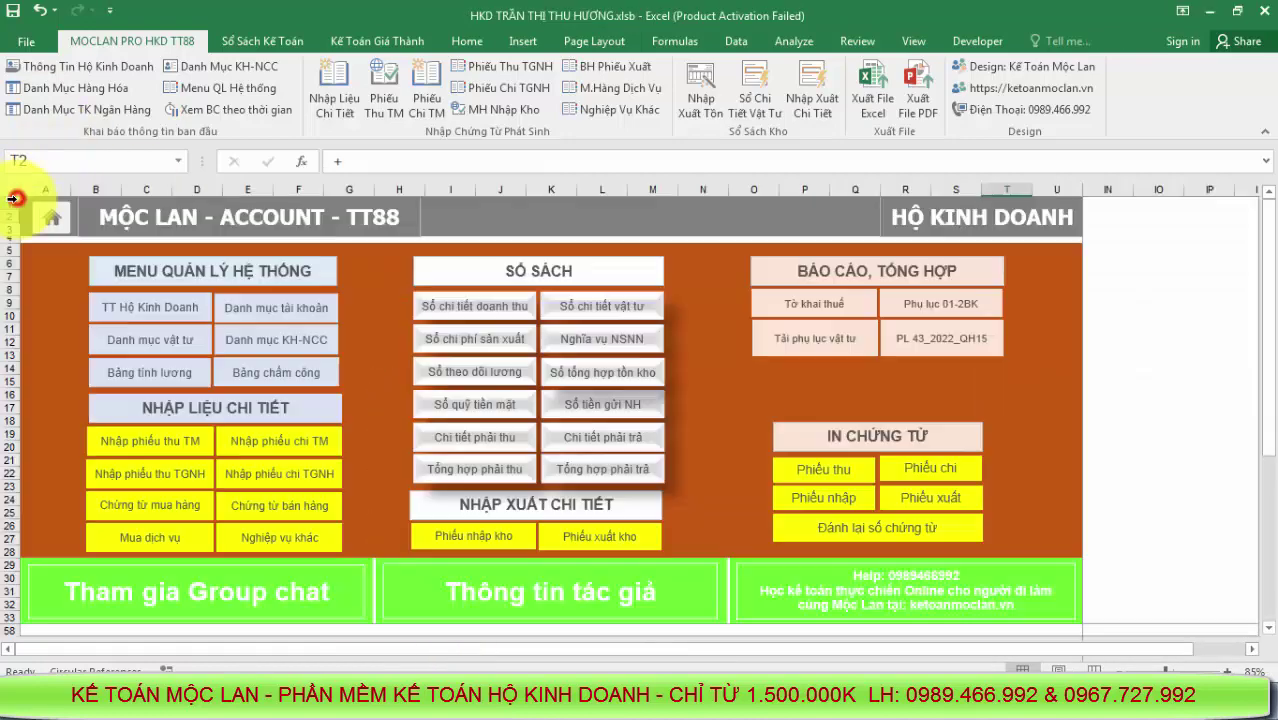
{"action": "left_click", "coordinate": [162, 350]}
{"action": "scroll", "coordinate": [225, 420], "scroll_direction": "up", "scroll_amount": 15}
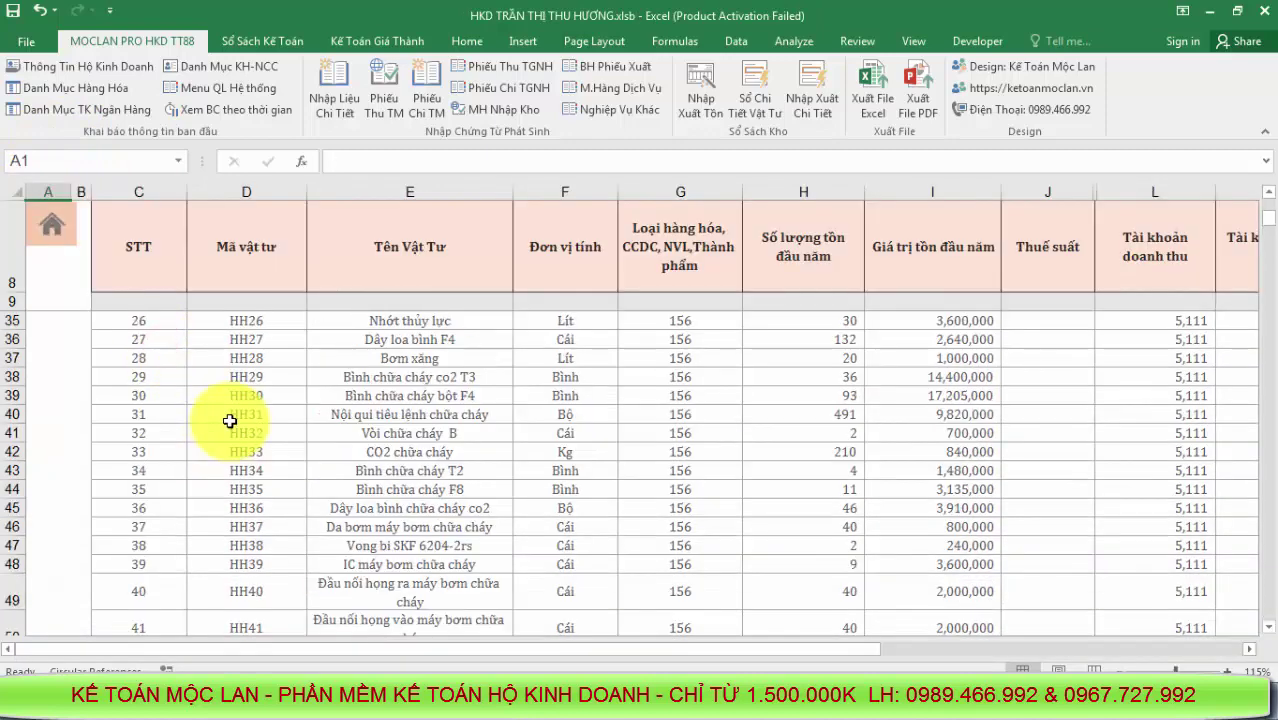
{"action": "left_click_drag", "start_coordinate": [134, 334], "coordinate": [932, 586]}
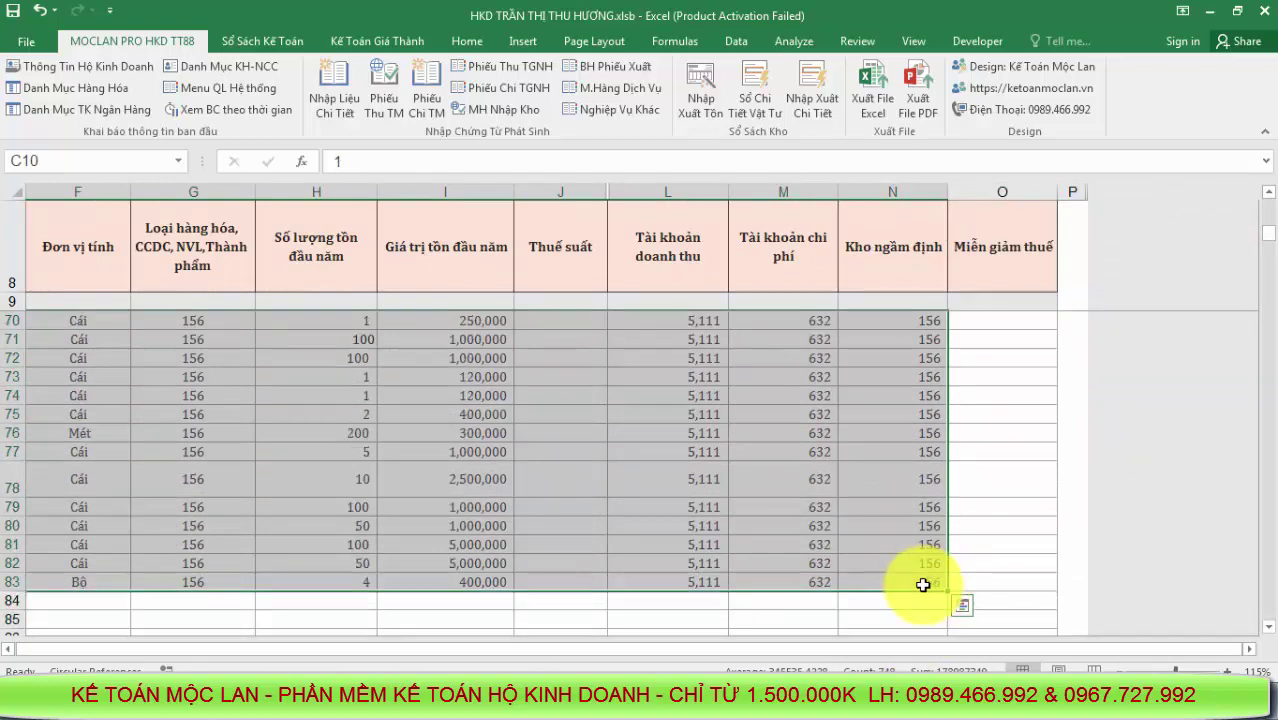
{"action": "key", "text": "ctrl+c"}
Paste the items as values at C10 of TT88's materials list, then return to the main menu
{"action": "left_click", "coordinate": [471, 664]}
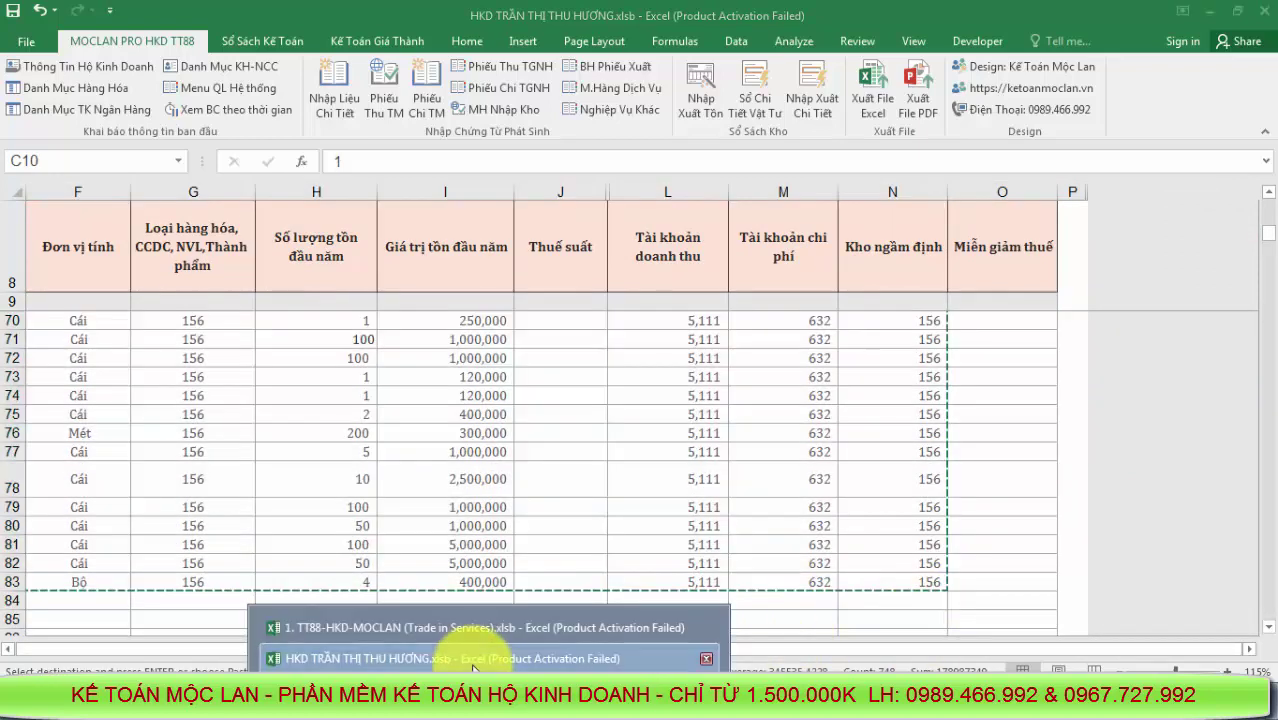
{"action": "left_click", "coordinate": [484, 634]}
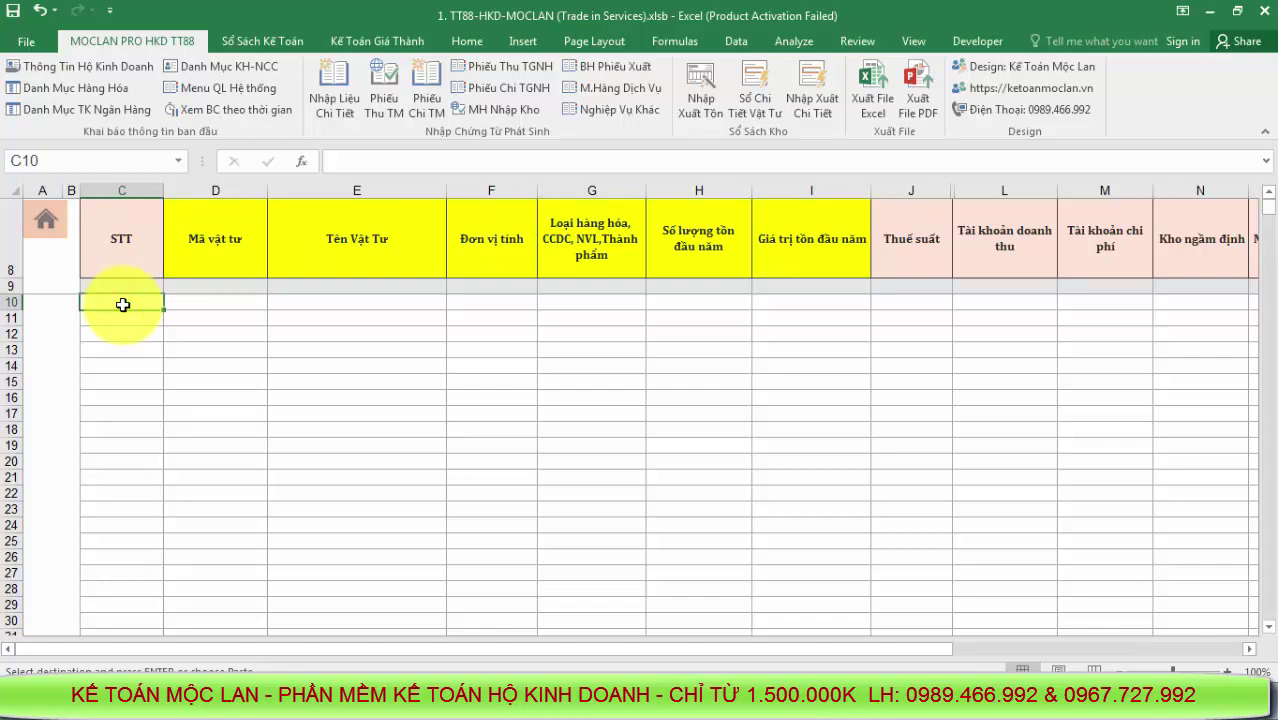
{"action": "right_click", "coordinate": [123, 305]}
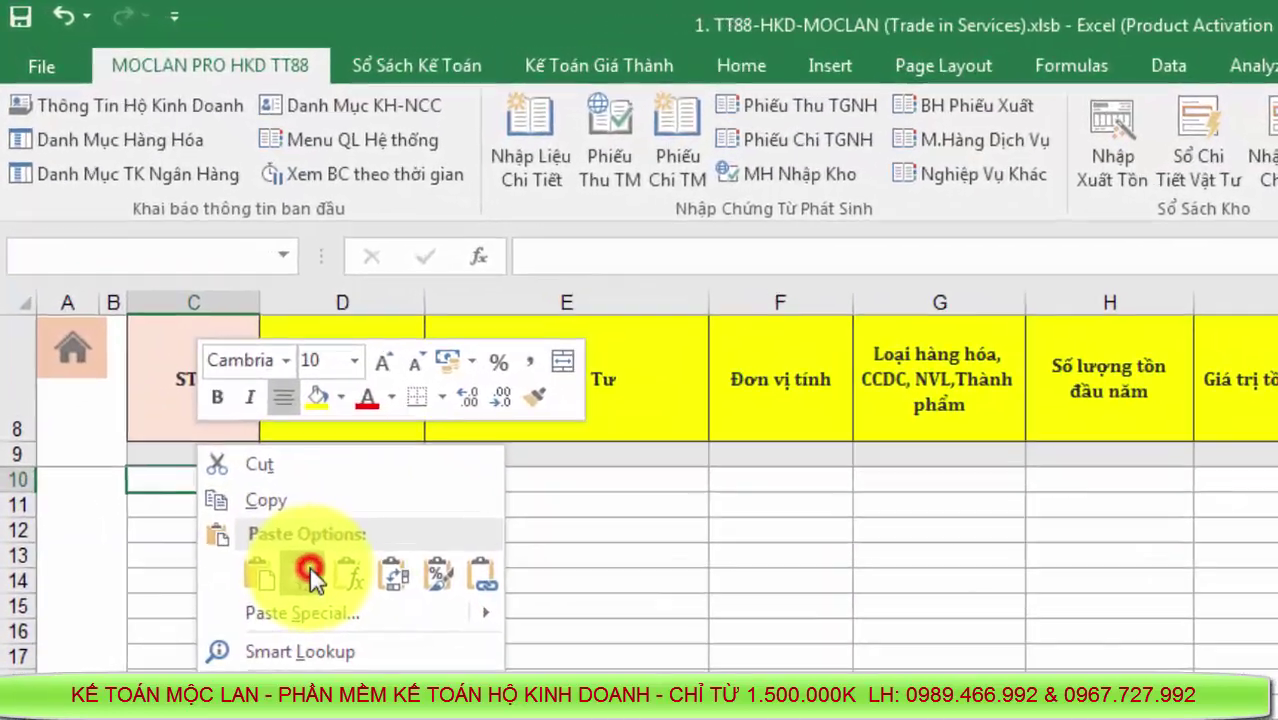
{"action": "left_click", "coordinate": [310, 567]}
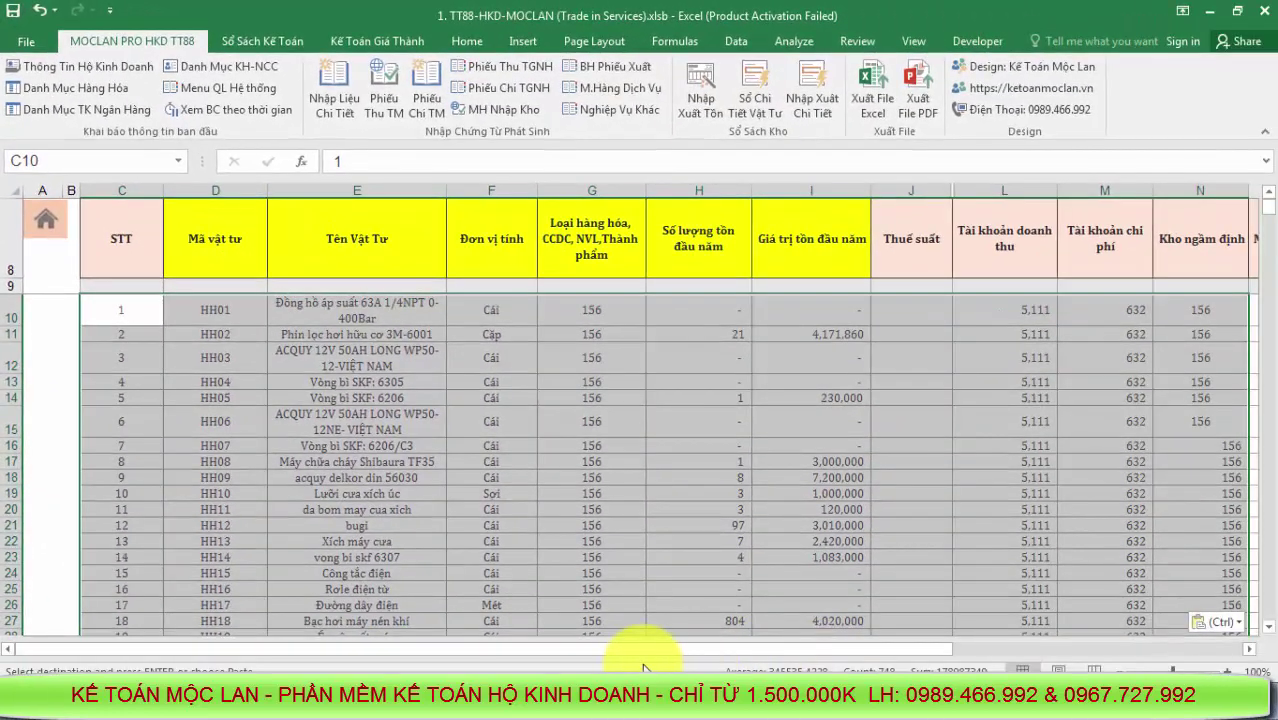
{"action": "left_click_drag", "start_coordinate": [655, 650], "coordinate": [513, 562]}
{"action": "scroll", "coordinate": [510, 560], "scroll_direction": "down", "scroll_amount": 20}
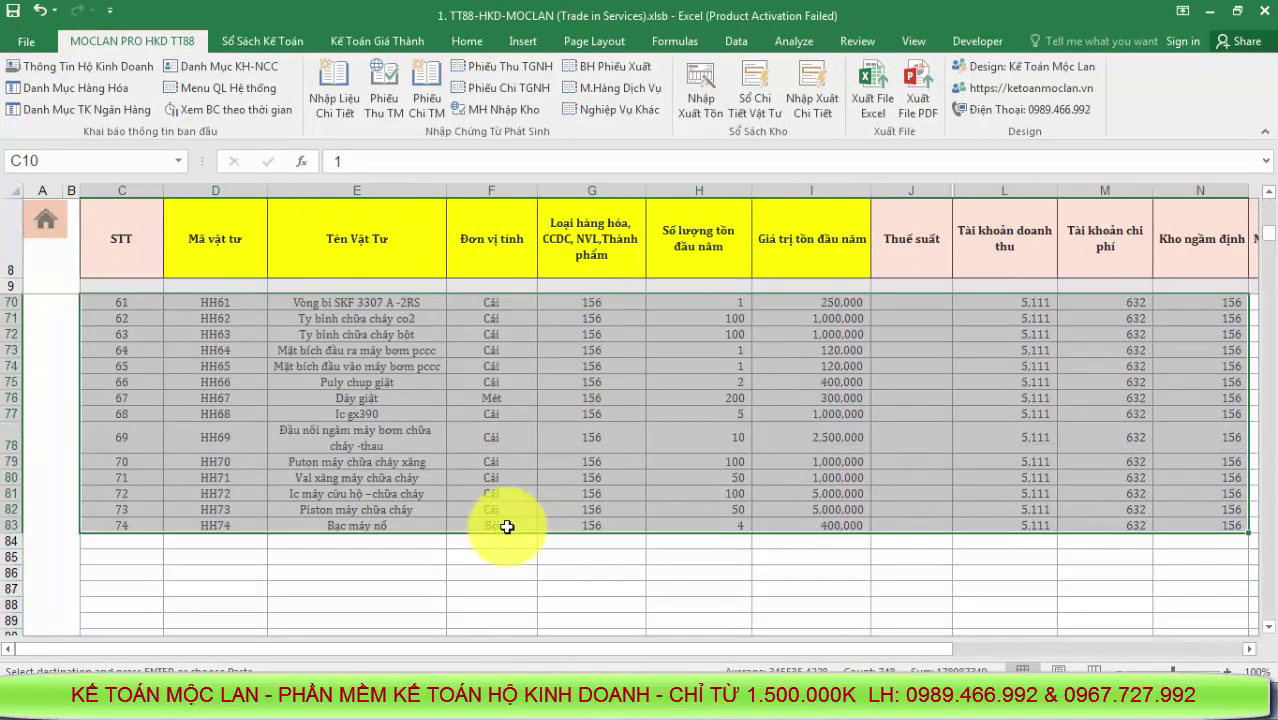
{"action": "left_click", "coordinate": [46, 219]}
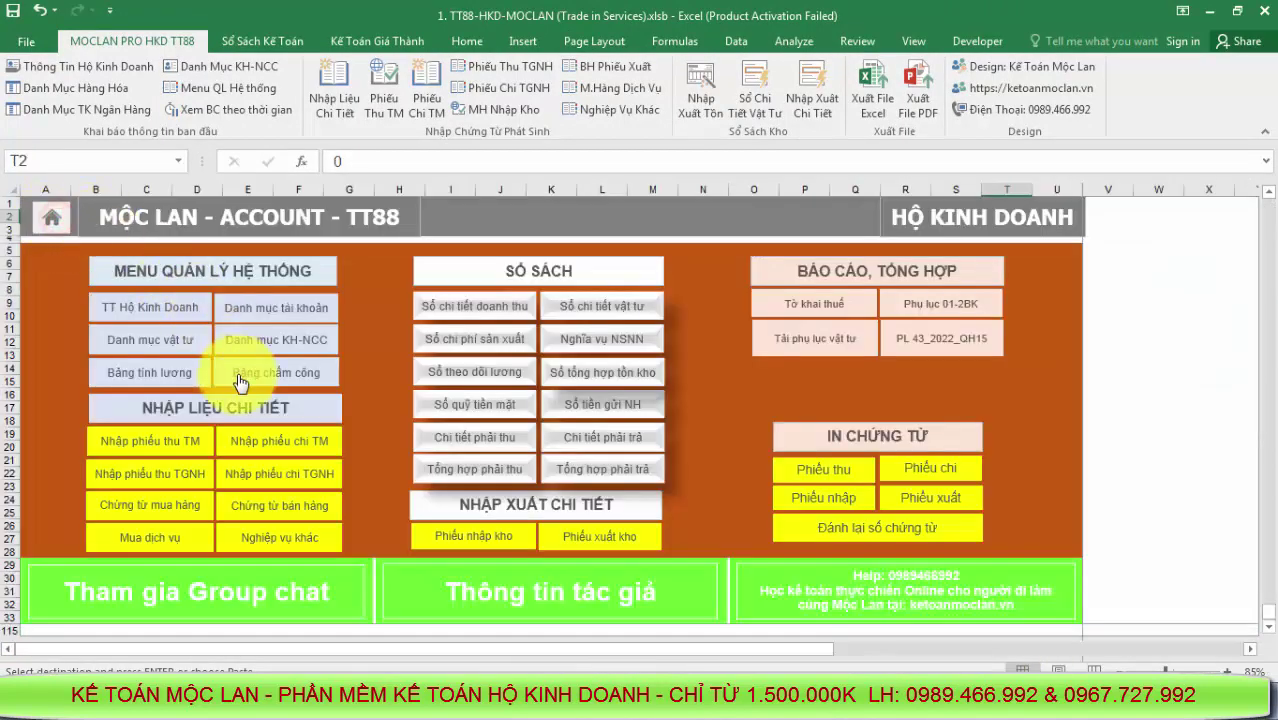
Copy supplier rows 331-001 to 331-005 from the source Danh mục KH-NCC into TT88 at B11
{"action": "left_click", "coordinate": [302, 362]}
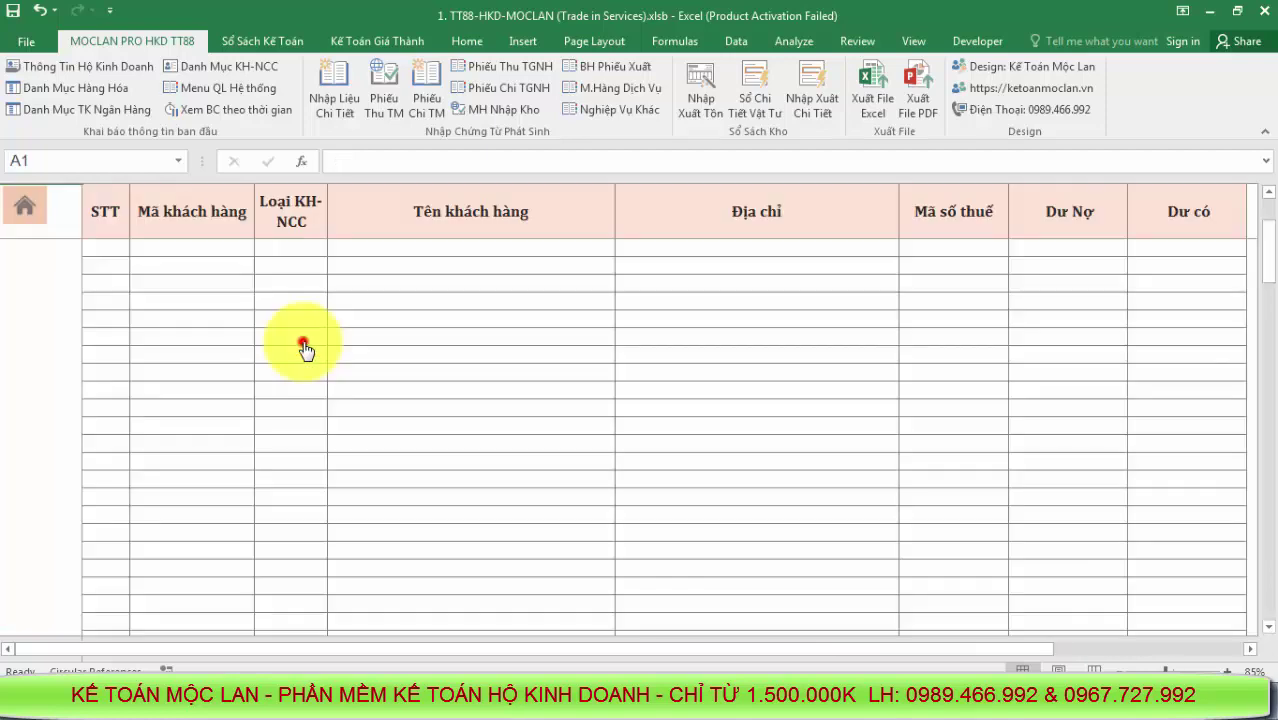
{"action": "left_click", "coordinate": [487, 706]}
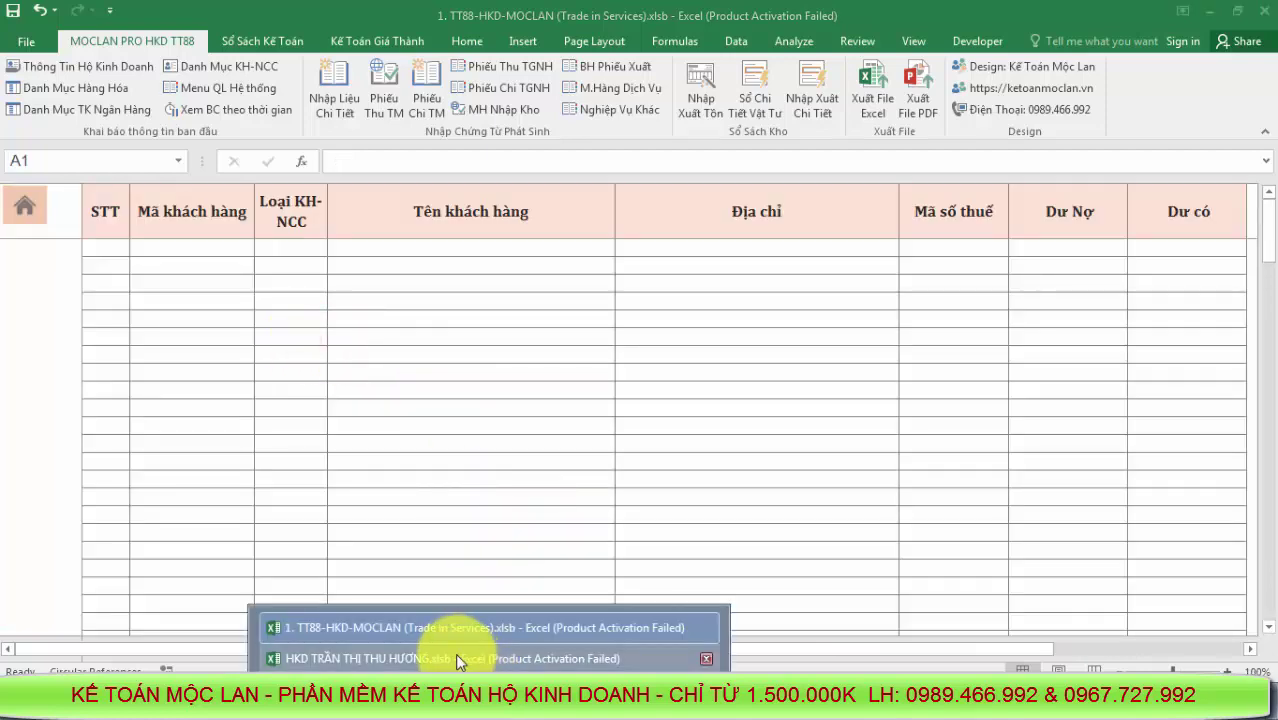
{"action": "left_click", "coordinate": [462, 659]}
{"action": "left_click", "coordinate": [190, 86]}
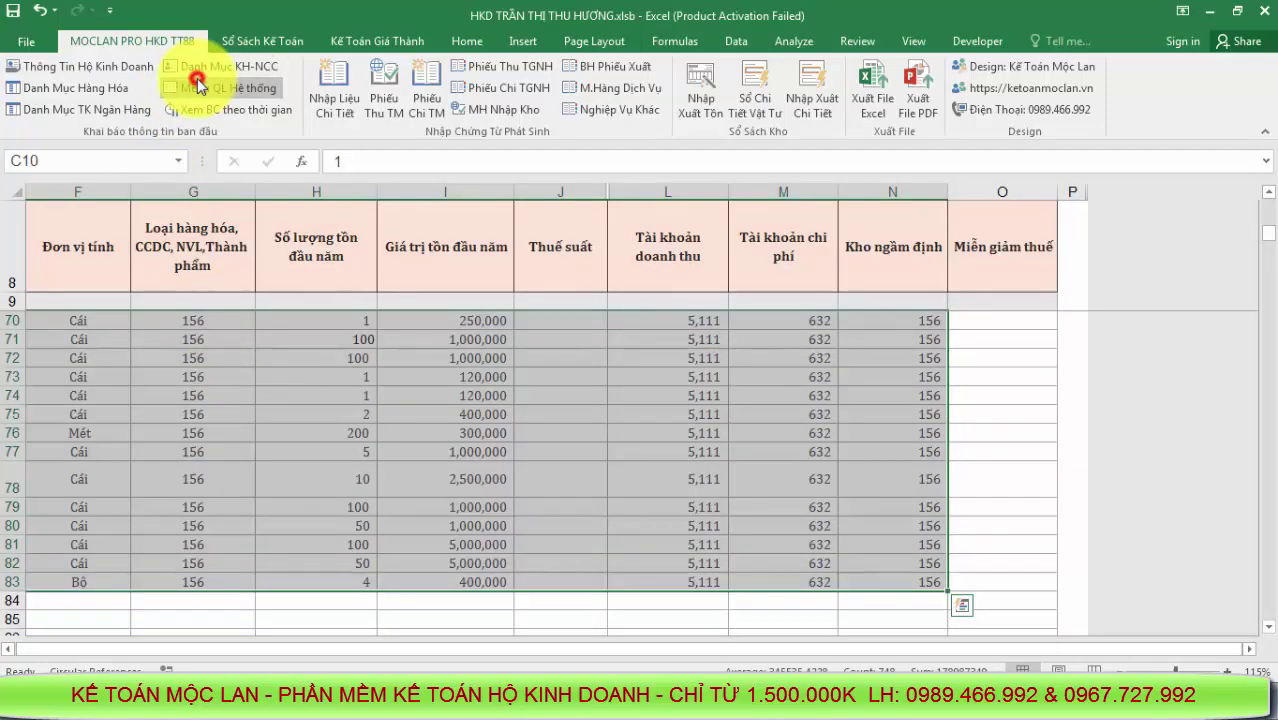
{"action": "left_click", "coordinate": [282, 344]}
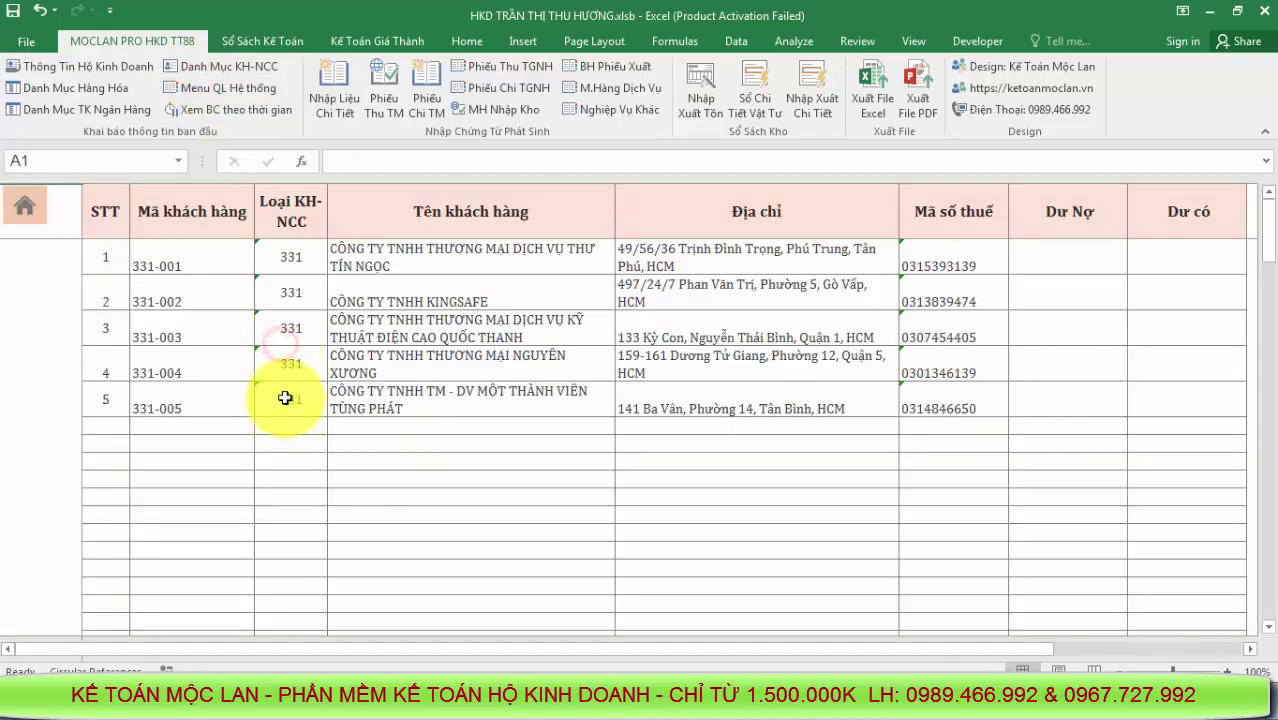
{"action": "left_click_drag", "start_coordinate": [100, 257], "coordinate": [931, 404]}
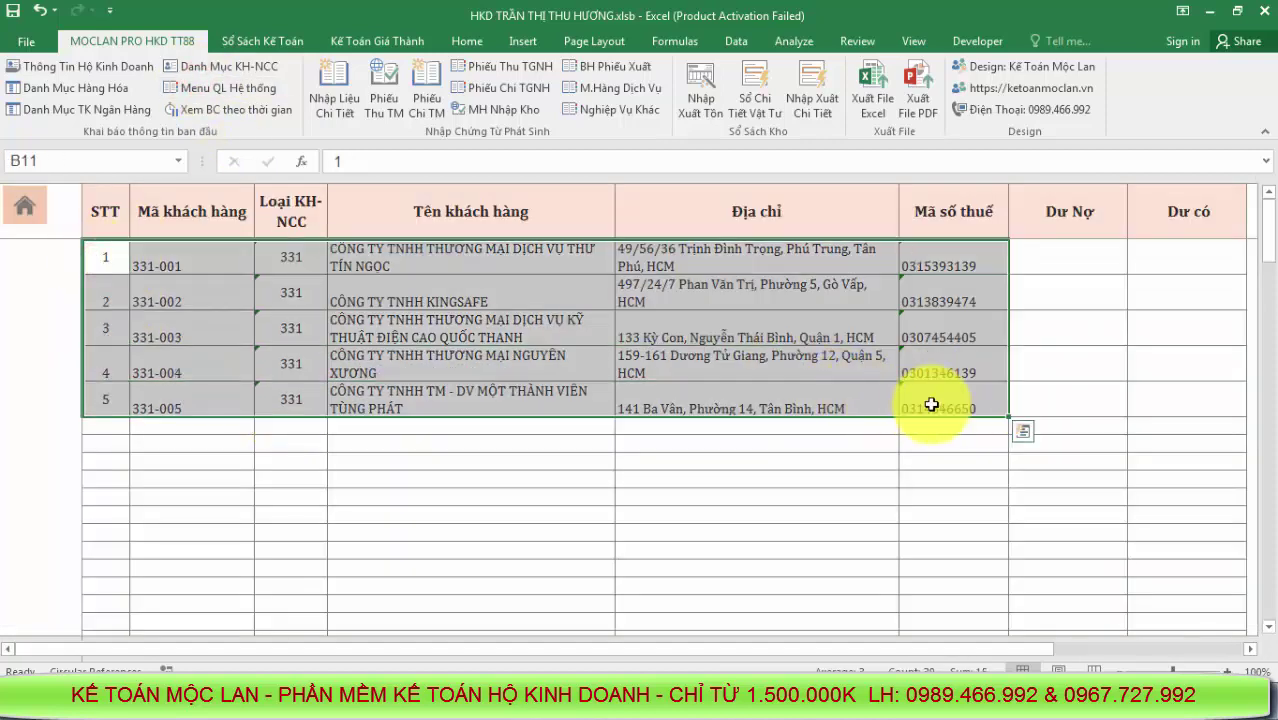
{"action": "key", "text": "ctrl+c"}
{"action": "key", "text": "alt+Tab"}
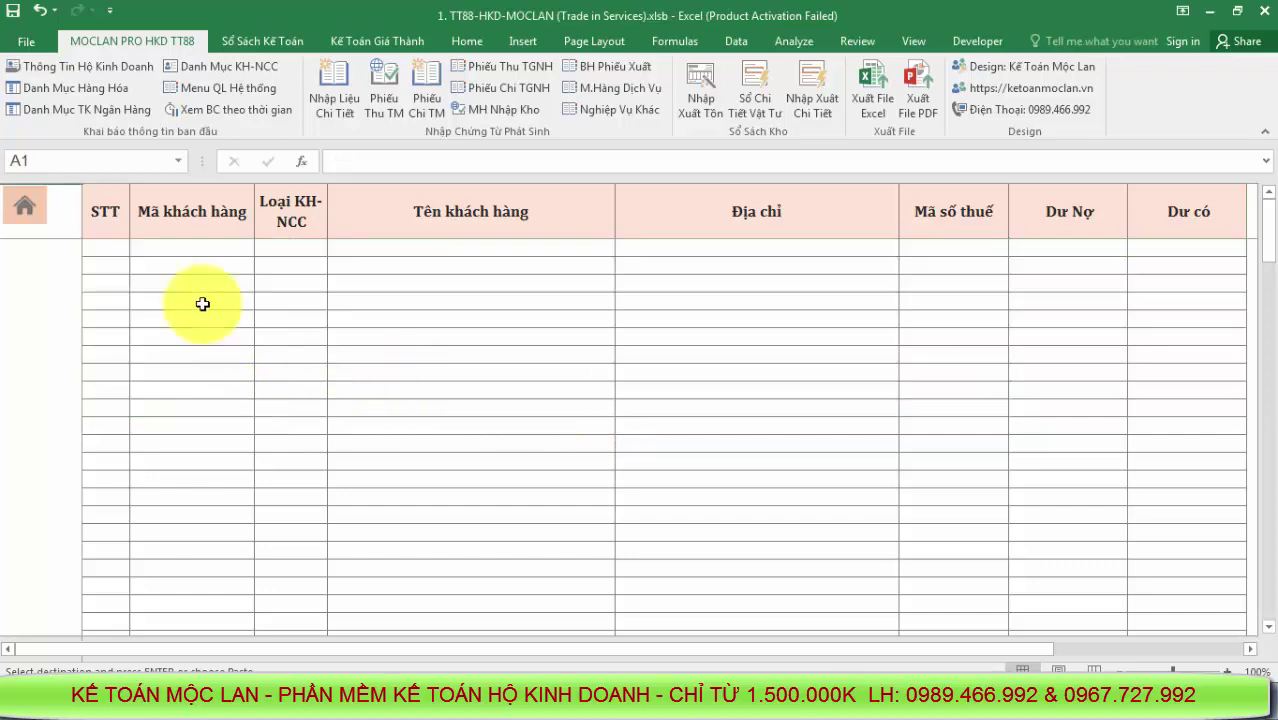
{"action": "right_click", "coordinate": [105, 257]}
{"action": "left_click", "coordinate": [170, 329]}
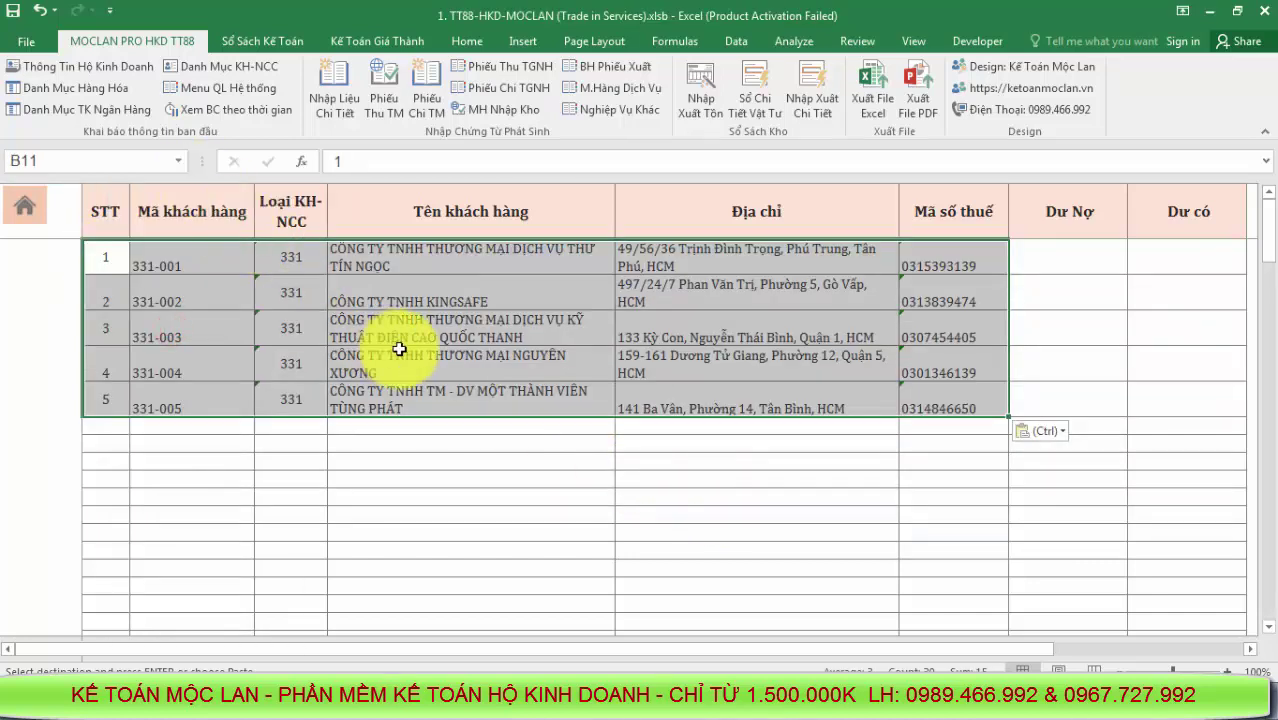
Open Nhập liệu chi tiết in both workbooks and copy the 31 source vouchers from B7 through AF
{"action": "left_click", "coordinate": [237, 88]}
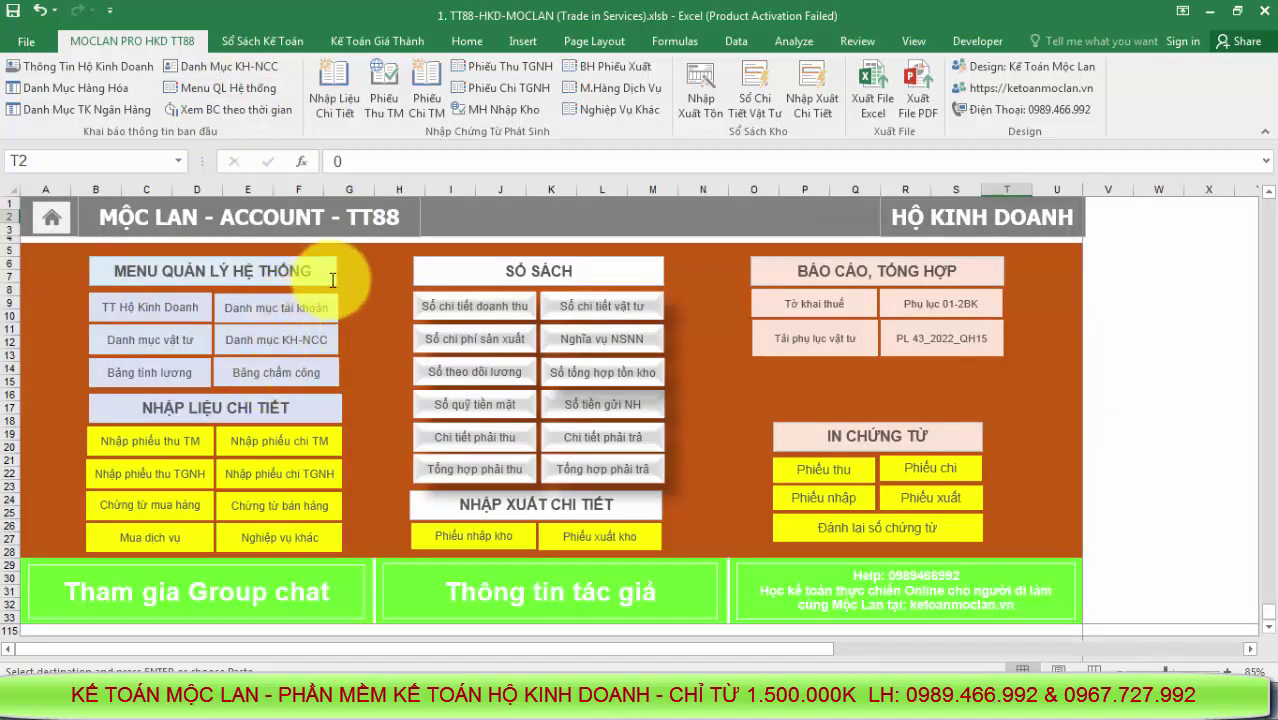
{"action": "left_click", "coordinate": [268, 418]}
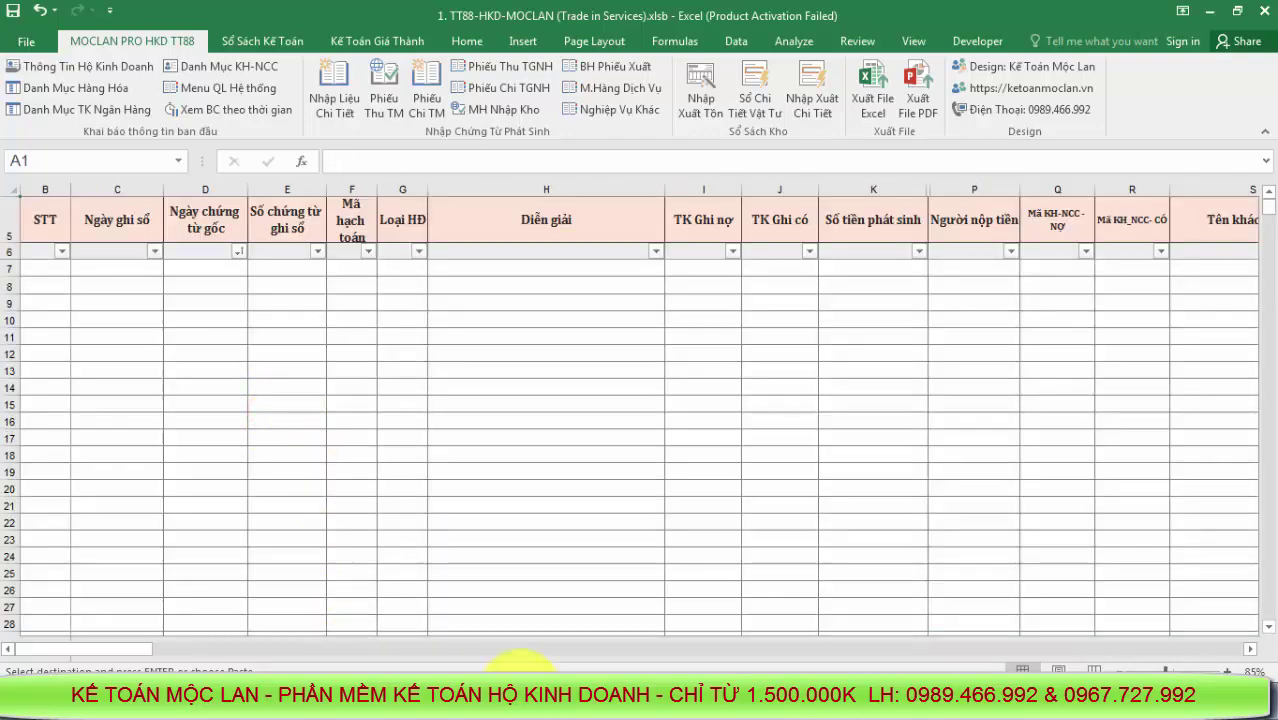
{"action": "mouse_move", "coordinate": [520, 660]}
{"action": "left_click", "coordinate": [425, 652]}
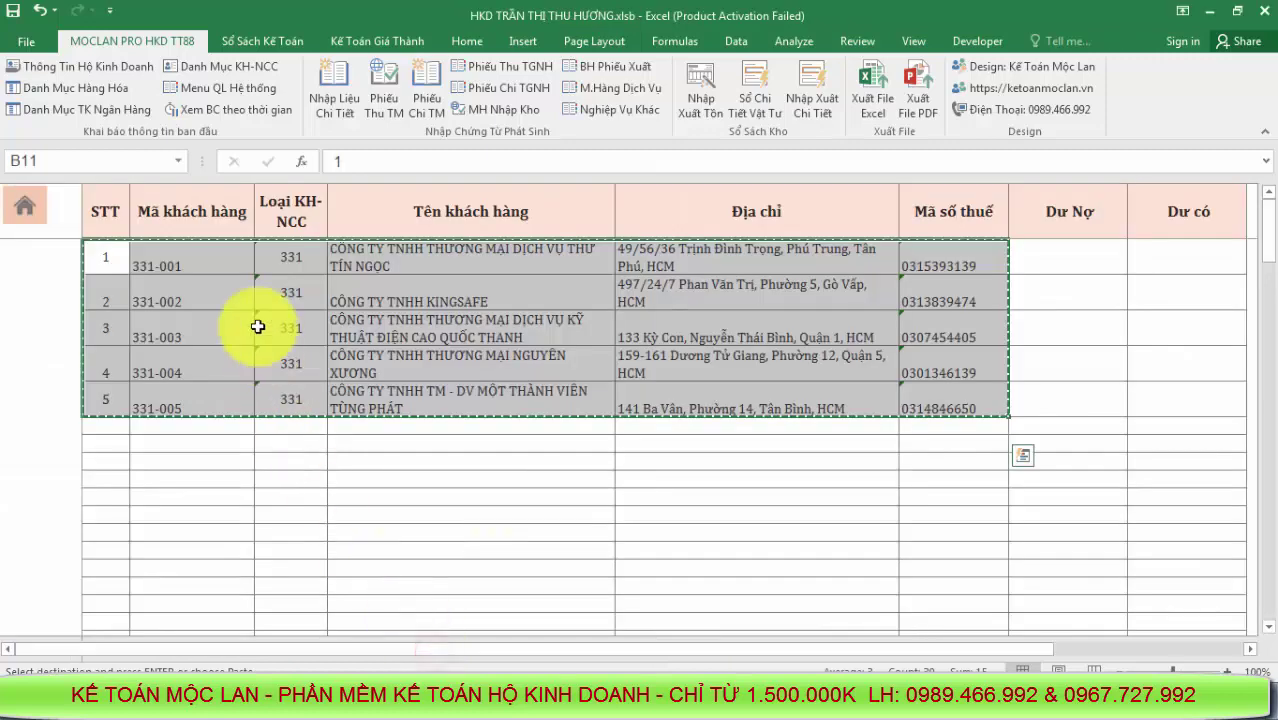
{"action": "left_click", "coordinate": [222, 87]}
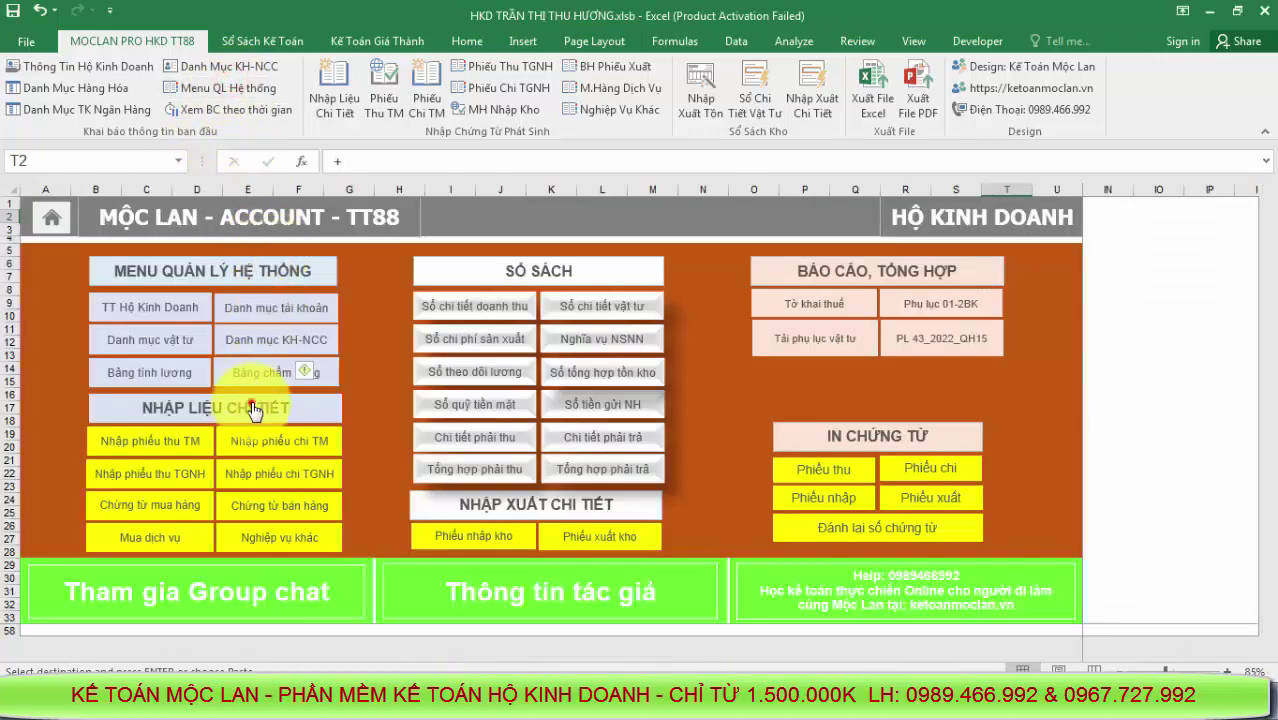
{"action": "left_click", "coordinate": [253, 410]}
{"action": "left_click_drag", "start_coordinate": [58, 286], "coordinate": [362, 668]}
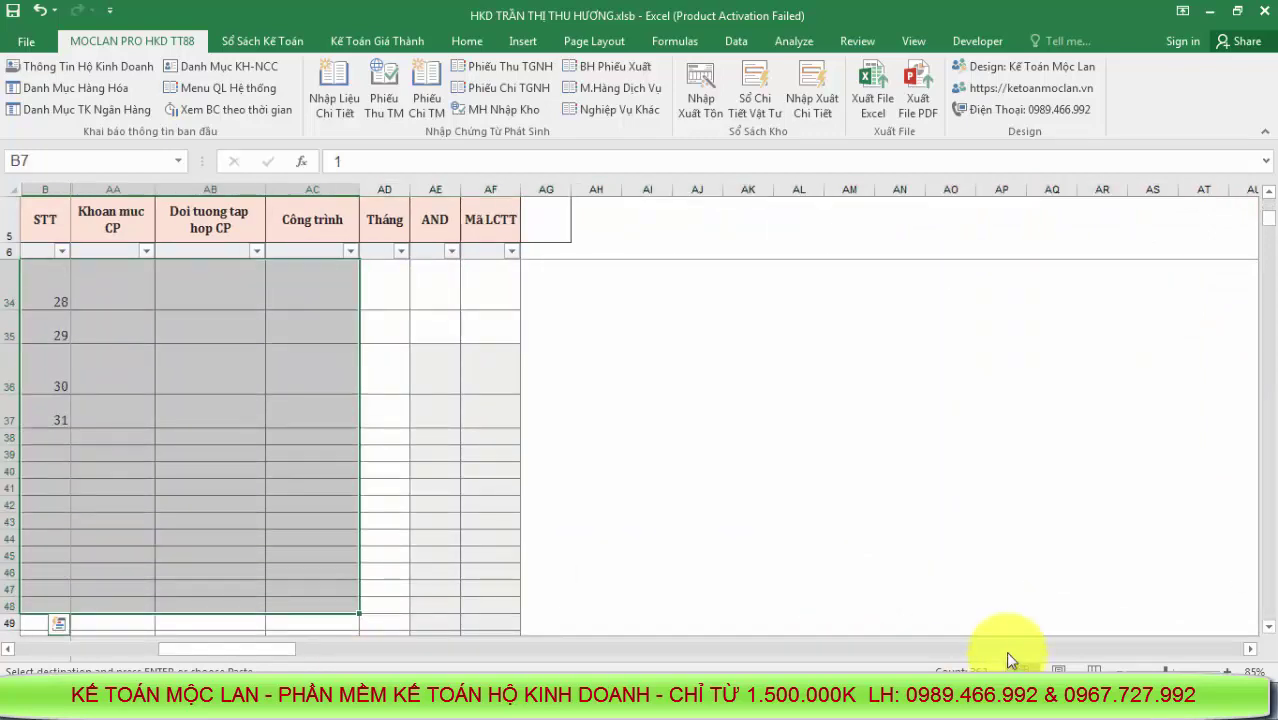
{"action": "left_click_drag", "start_coordinate": [226, 652], "coordinate": [40, 650]}
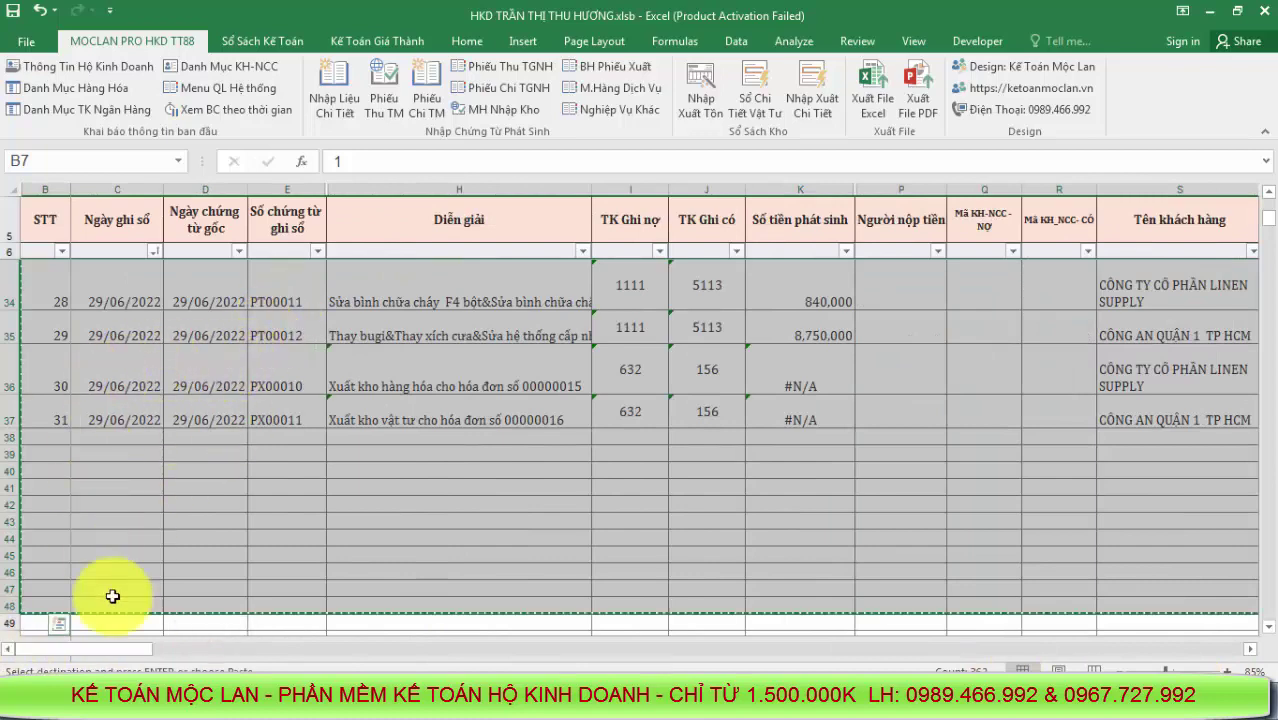
{"action": "left_click", "coordinate": [494, 695]}
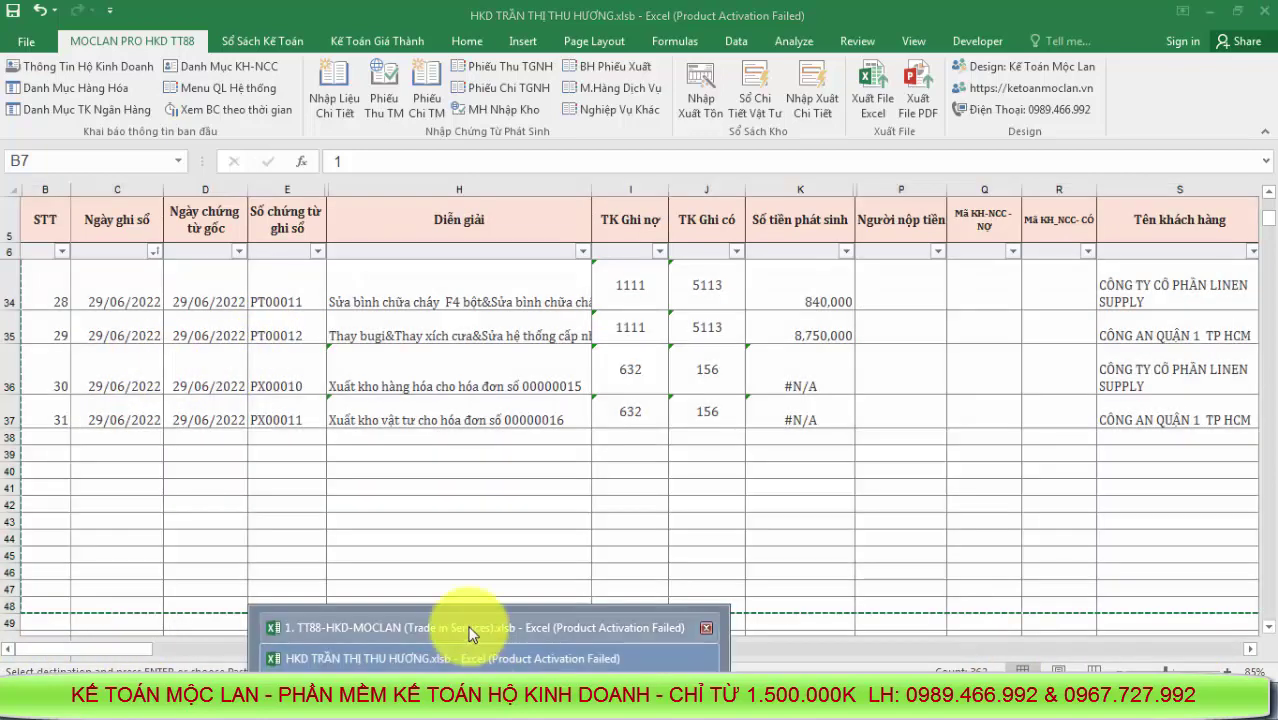
Paste the vouchers at B7 of TT88's entry sheet and check the #N/A amounts in K9 and K10
{"action": "left_click", "coordinate": [471, 628]}
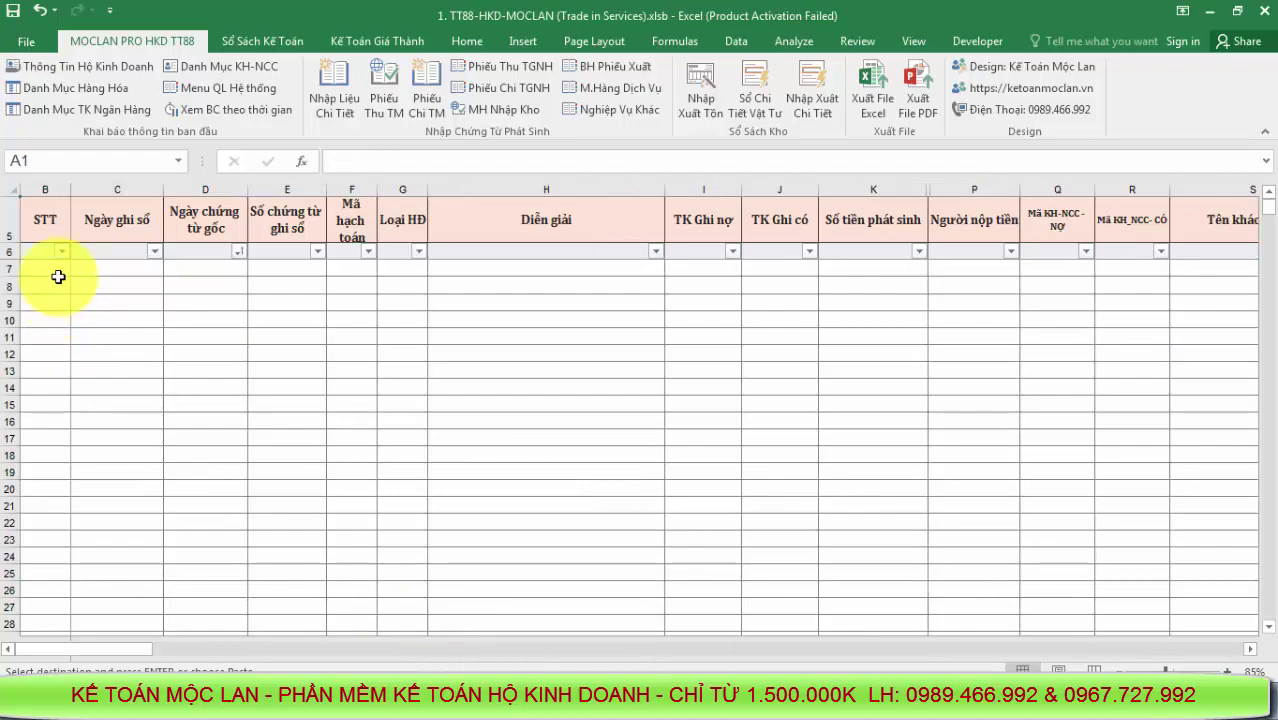
{"action": "right_click", "coordinate": [58, 277]}
{"action": "left_click", "coordinate": [119, 361]}
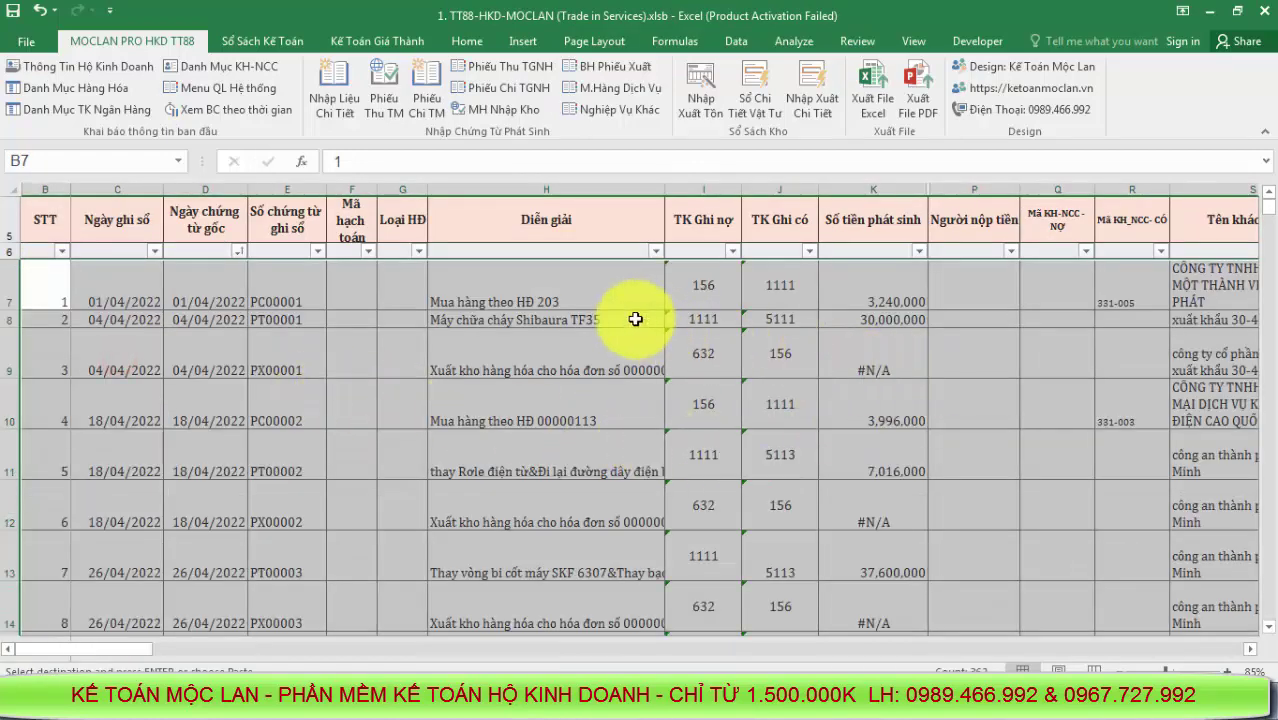
{"action": "left_click", "coordinate": [885, 385]}
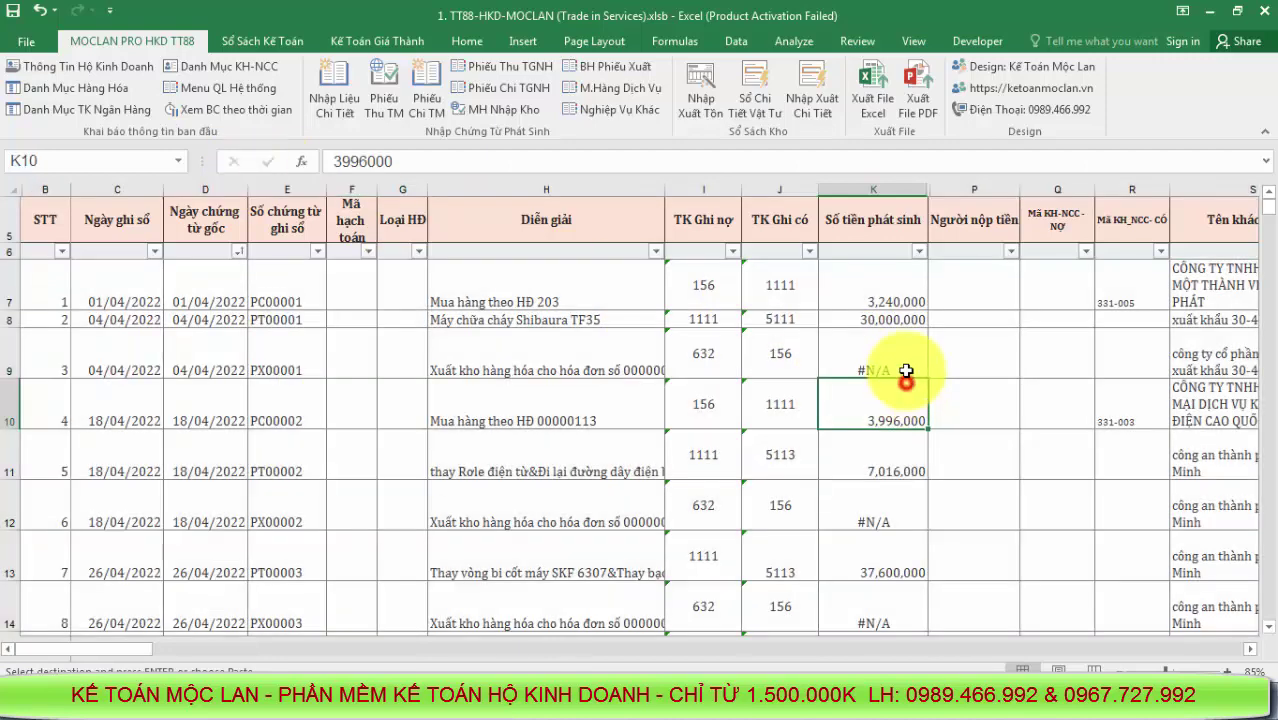
{"action": "left_click", "coordinate": [903, 360]}
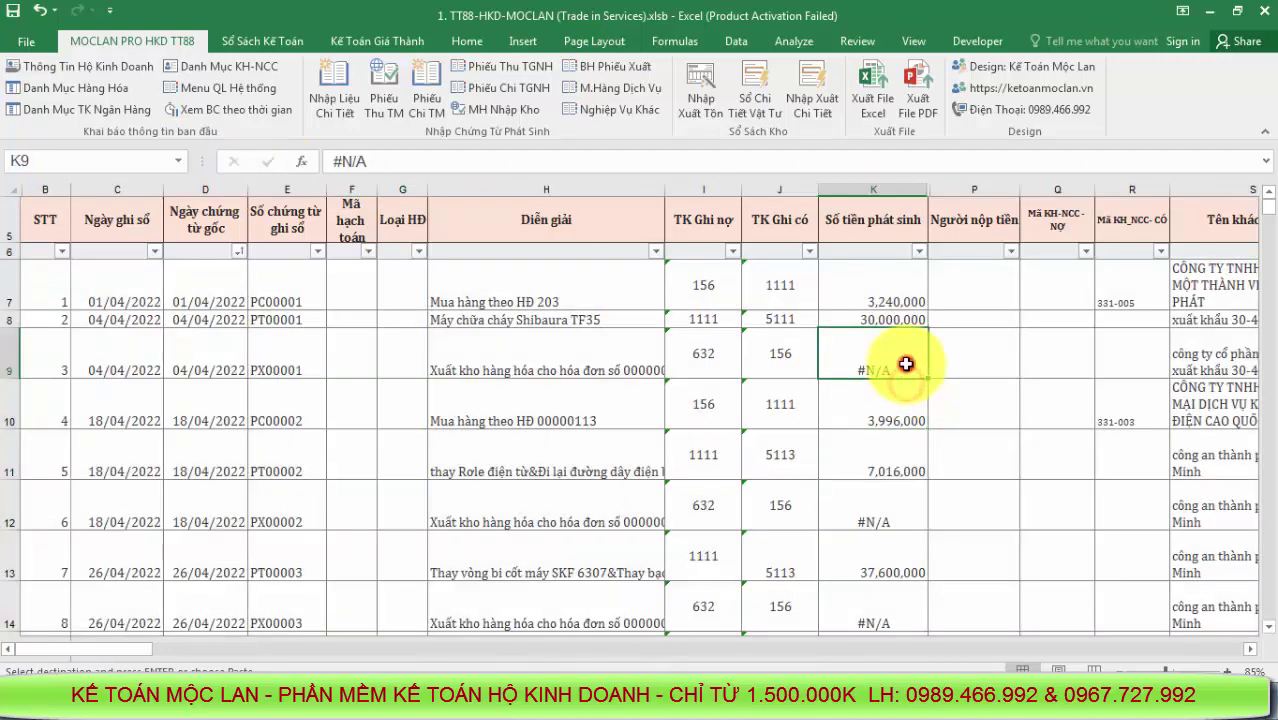
Open TT88's empty Nhập xuất chi tiết stock ledger
{"action": "left_click", "coordinate": [237, 92]}
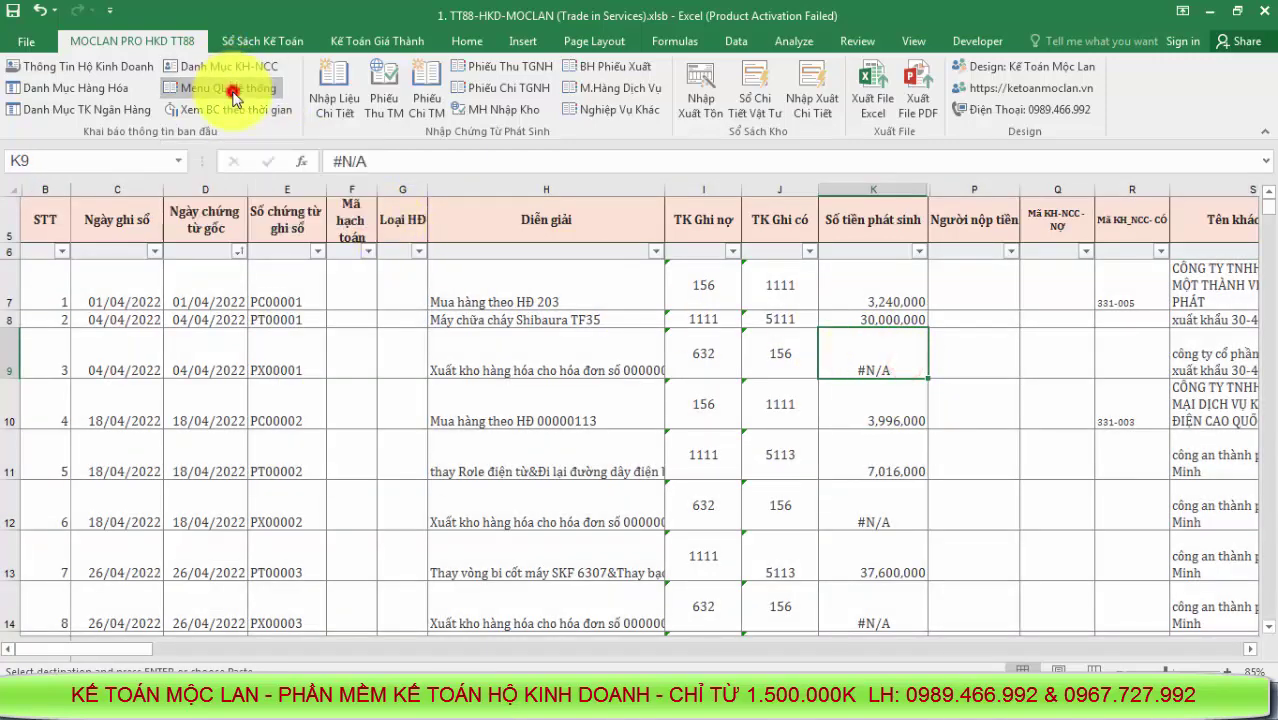
{"action": "left_click", "coordinate": [524, 509]}
{"action": "left_click", "coordinate": [471, 478]}
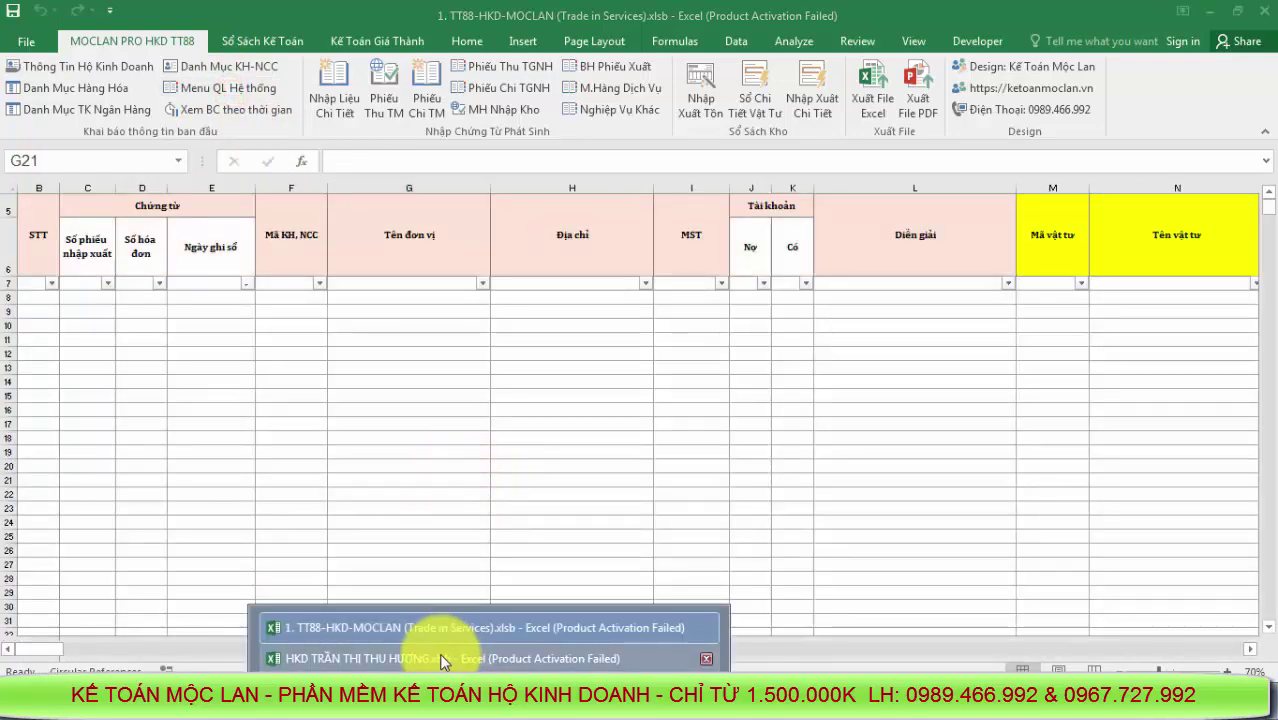
Open the source workbook's Nhập xuất chi tiết ledger and select its rows from B8
{"action": "left_click", "coordinate": [435, 653]}
{"action": "left_click", "coordinate": [237, 88]}
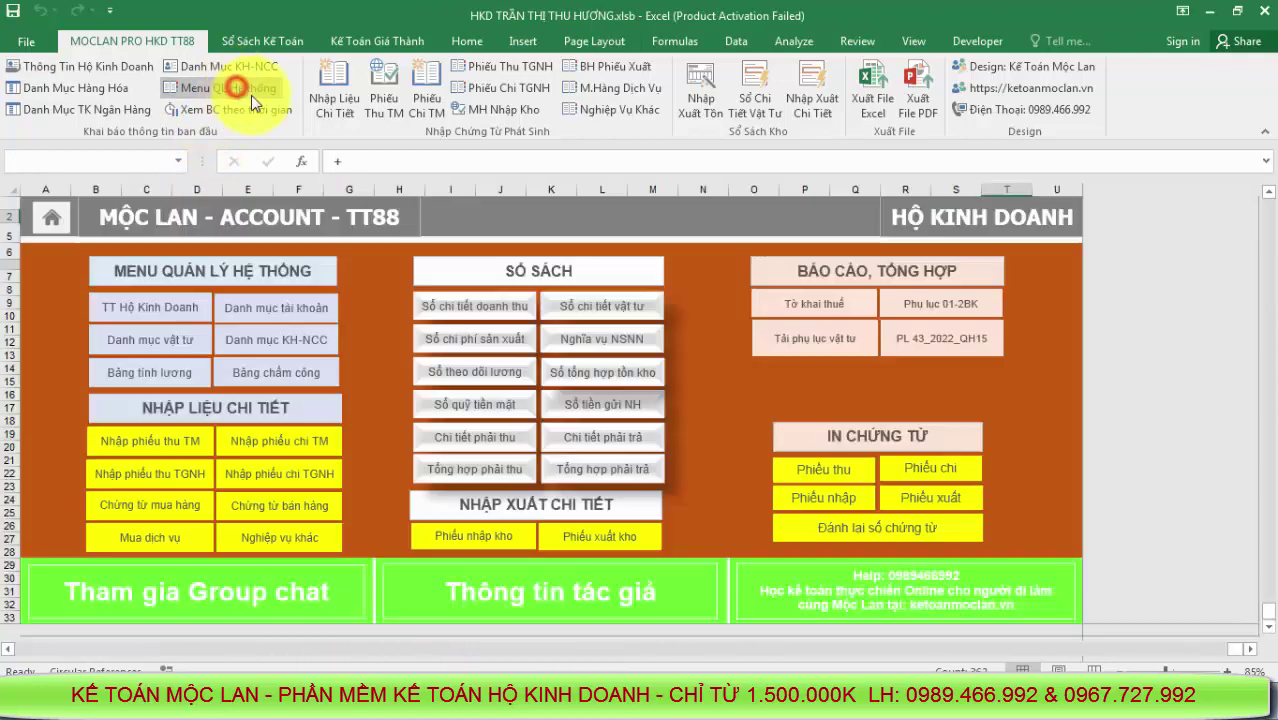
{"action": "left_click", "coordinate": [518, 514]}
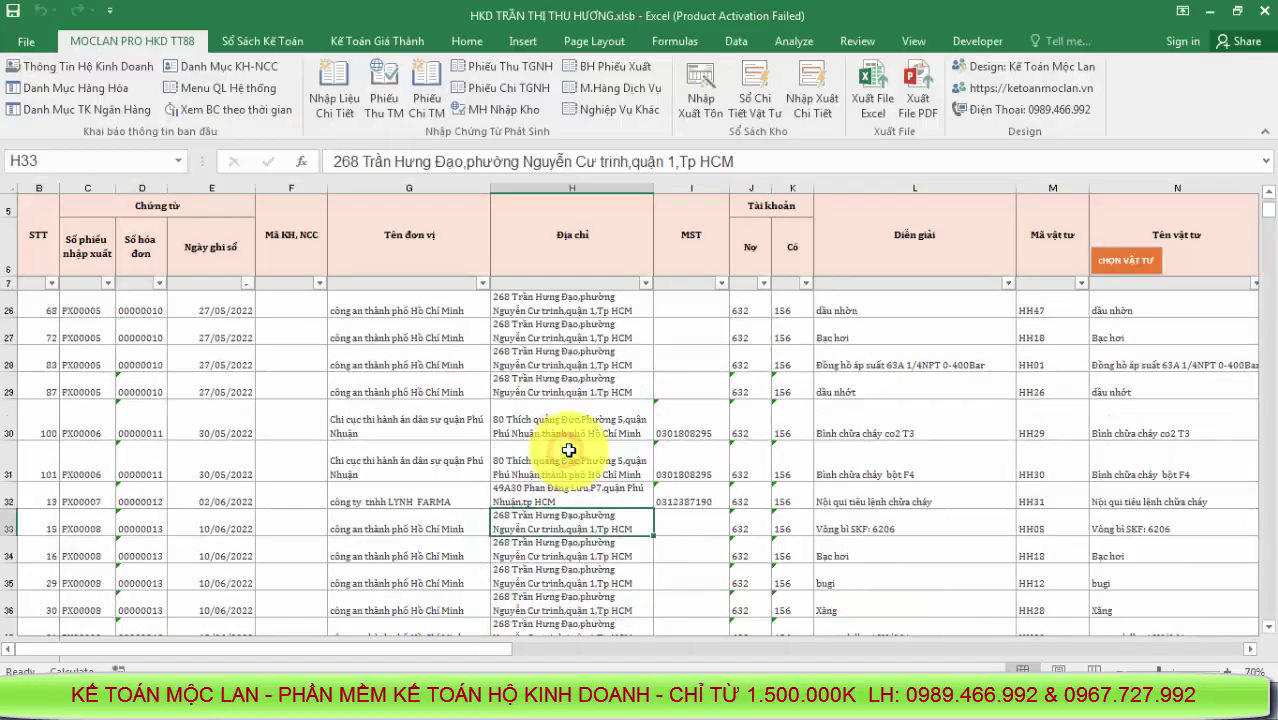
{"action": "scroll", "coordinate": [568, 450], "scroll_direction": "up", "scroll_amount": 6}
{"action": "left_click_drag", "start_coordinate": [37, 307], "coordinate": [932, 496]}
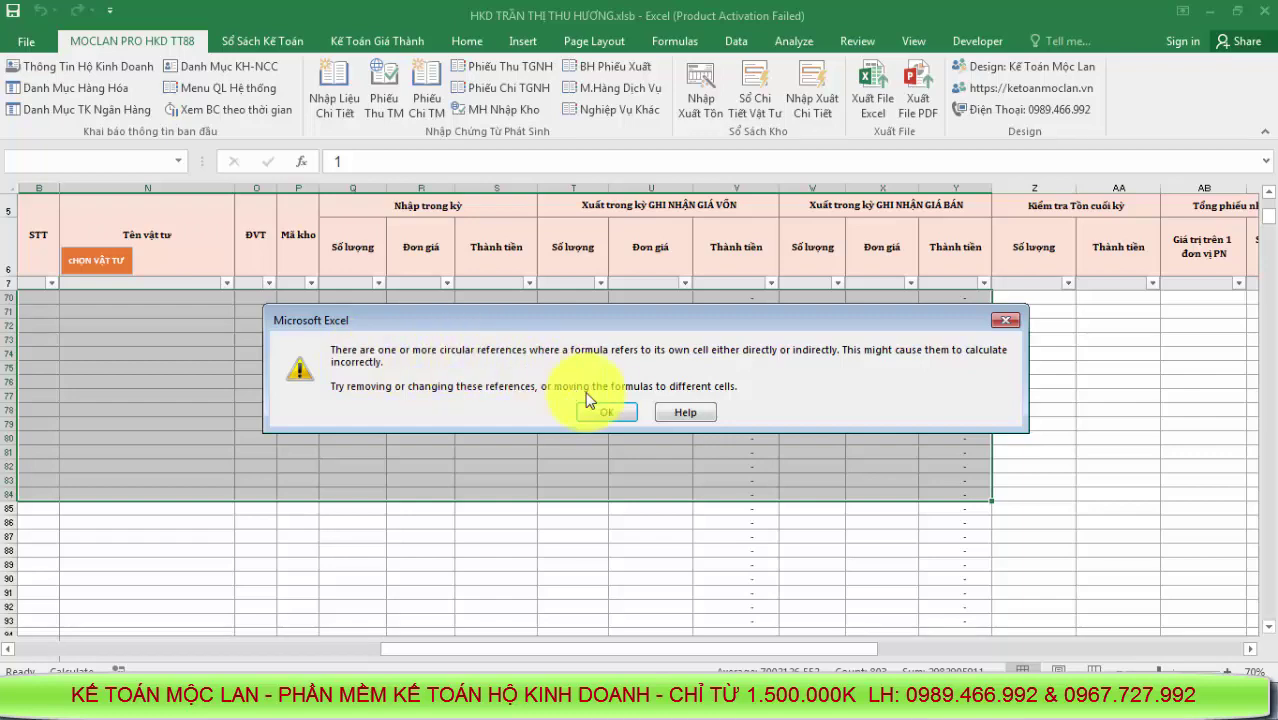
Dismiss the circular-reference warning and enable iterative calculation in the Formulas options
{"action": "left_click", "coordinate": [606, 413]}
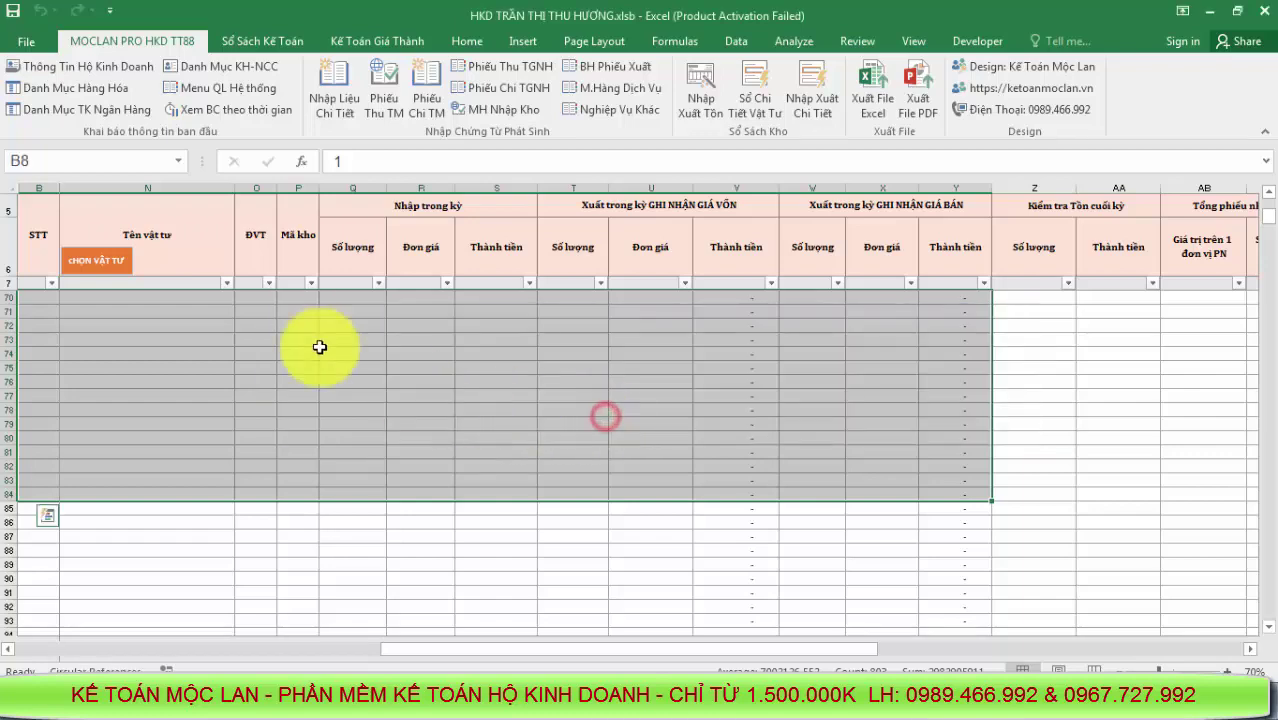
{"action": "left_click", "coordinate": [26, 41]}
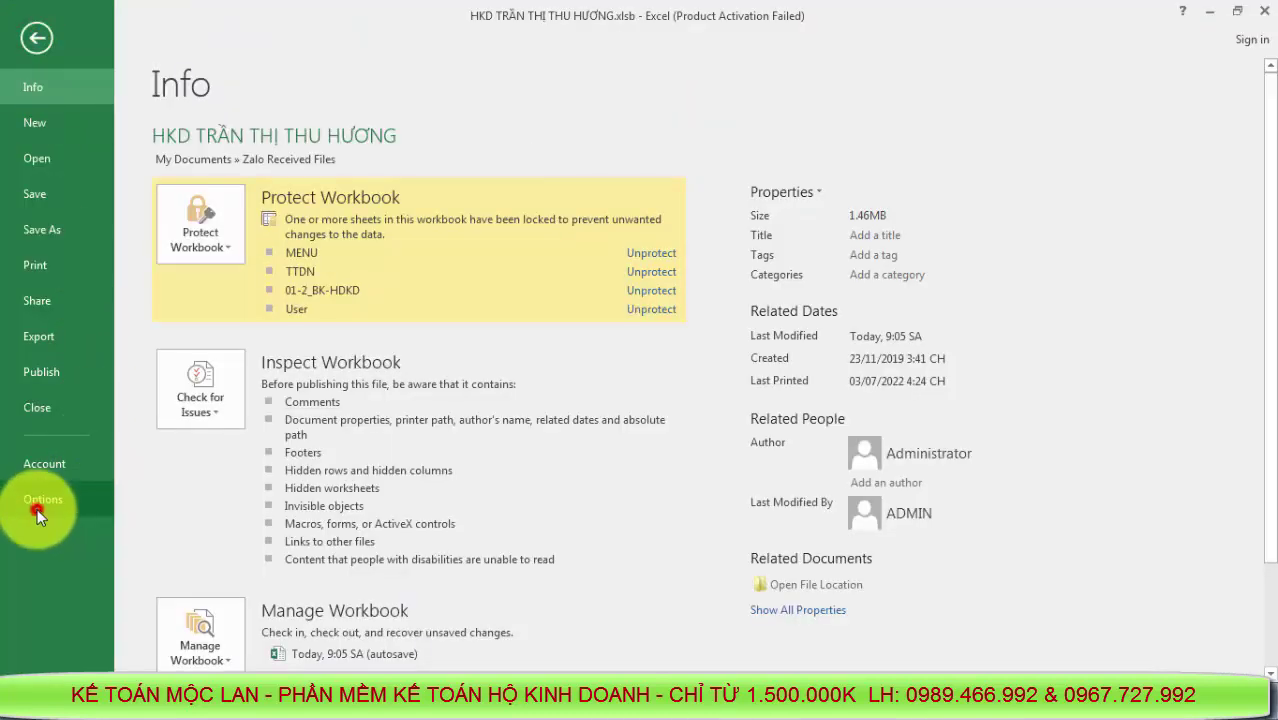
{"action": "left_click", "coordinate": [38, 510]}
{"action": "left_click", "coordinate": [143, 114]}
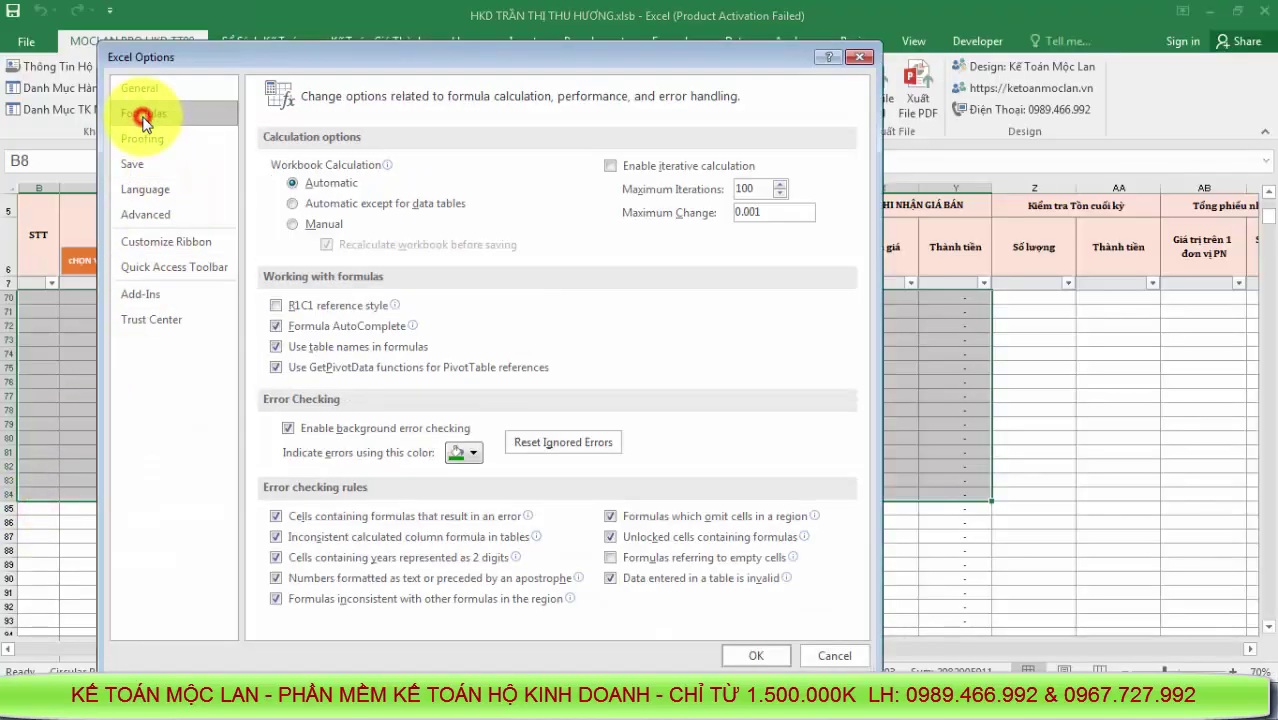
{"action": "left_click", "coordinate": [610, 166]}
{"action": "left_click", "coordinate": [757, 656]}
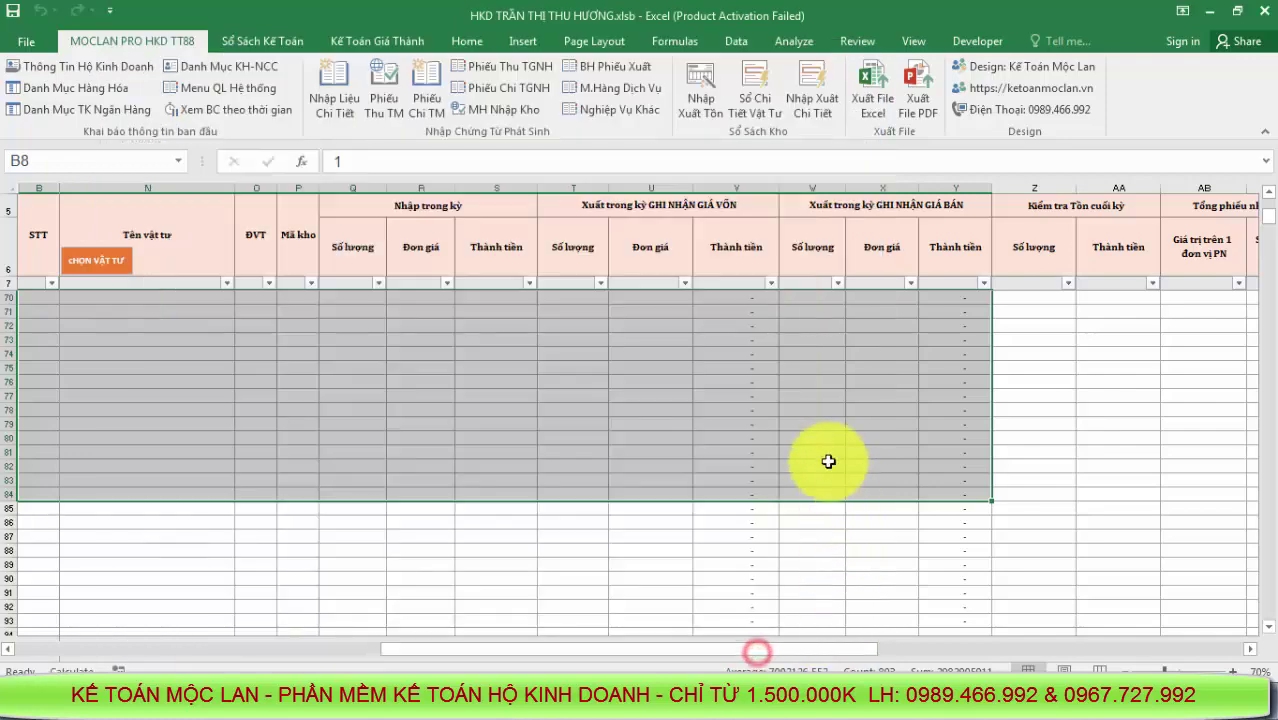
Bring the TT88 workbook's stock ledger back to the front
{"action": "scroll", "coordinate": [832, 404], "scroll_direction": "up", "scroll_amount": 1}
{"action": "scroll", "coordinate": [832, 404], "scroll_direction": "up", "scroll_amount": 4}
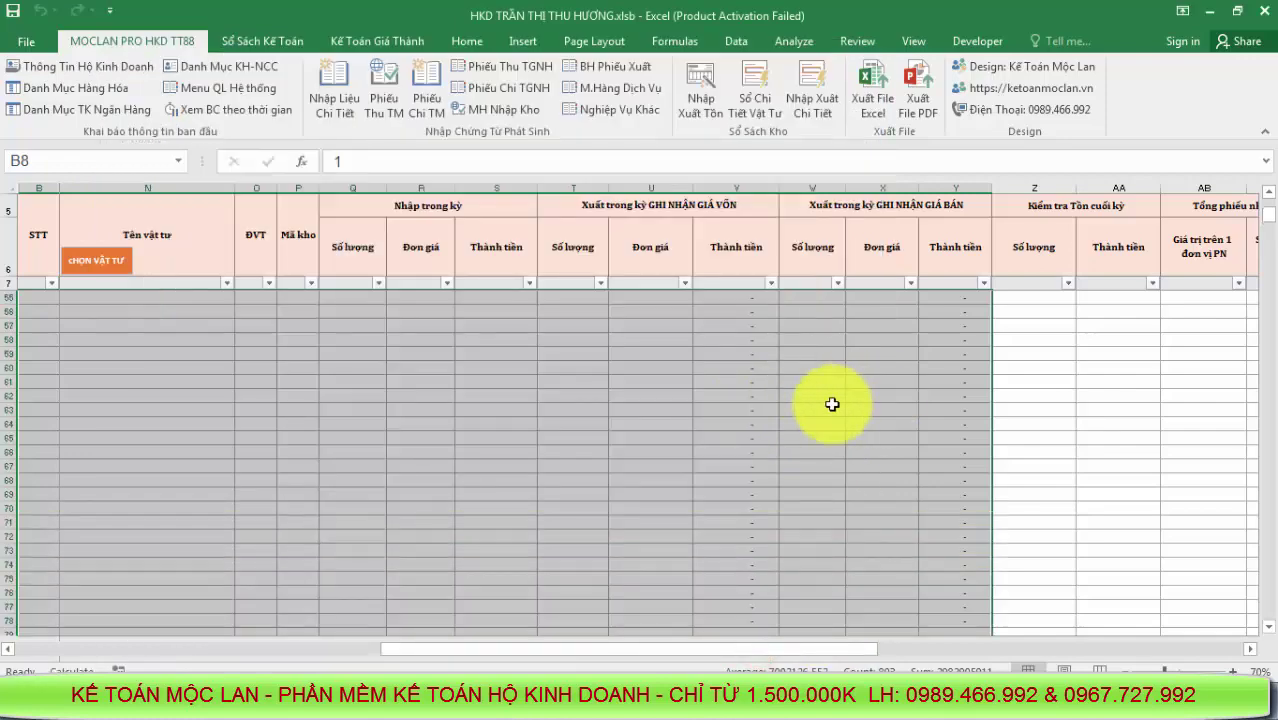
{"action": "scroll", "coordinate": [832, 404], "scroll_direction": "up", "scroll_amount": 15}
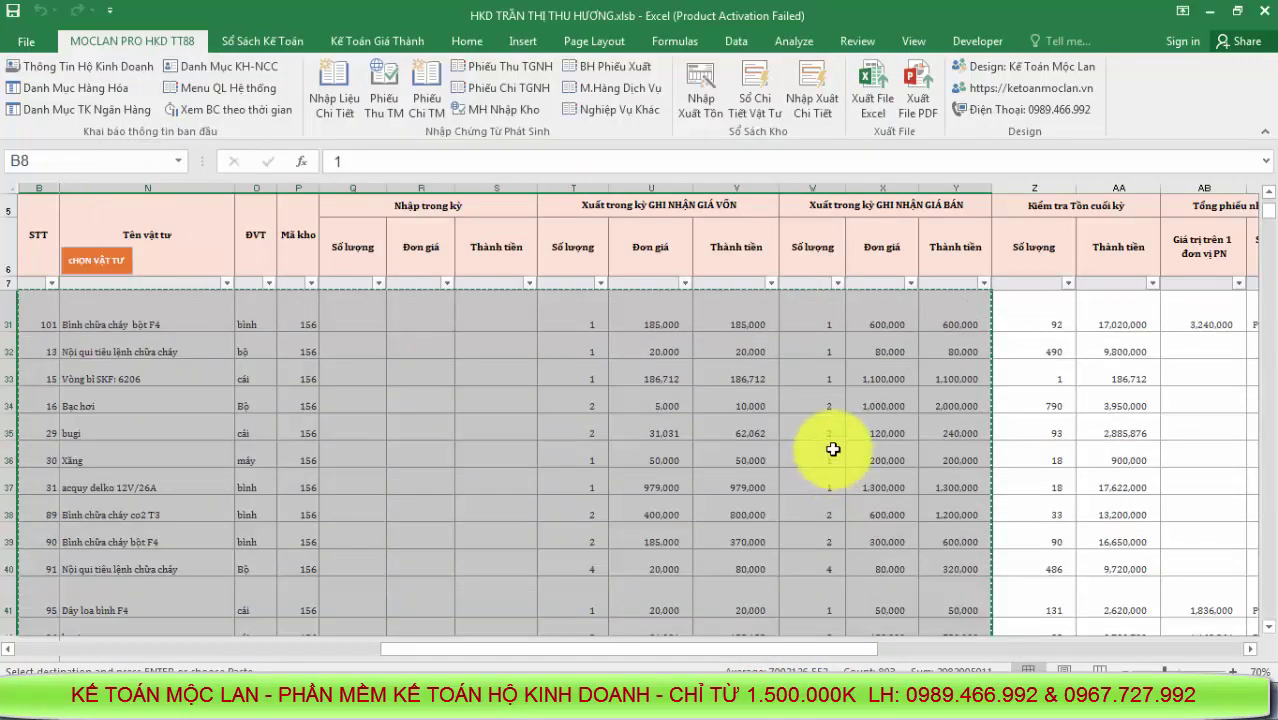
{"action": "left_click", "coordinate": [475, 705]}
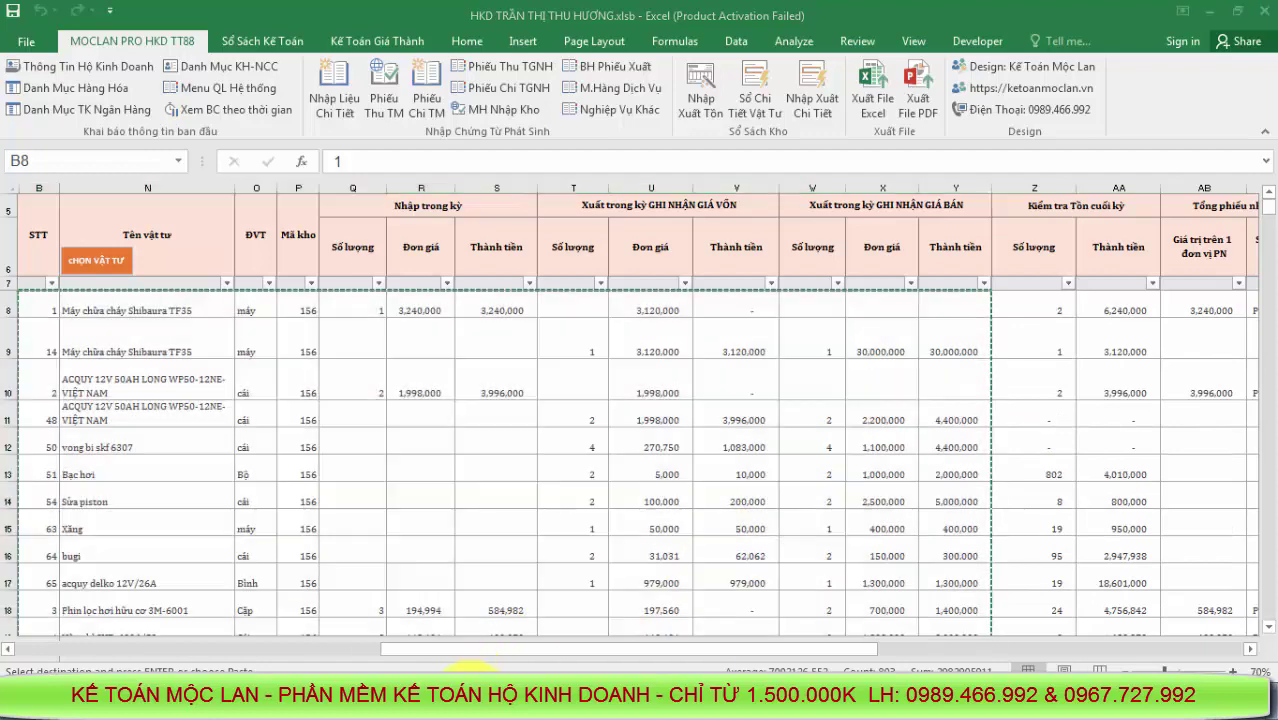
{"action": "left_click", "coordinate": [457, 632]}
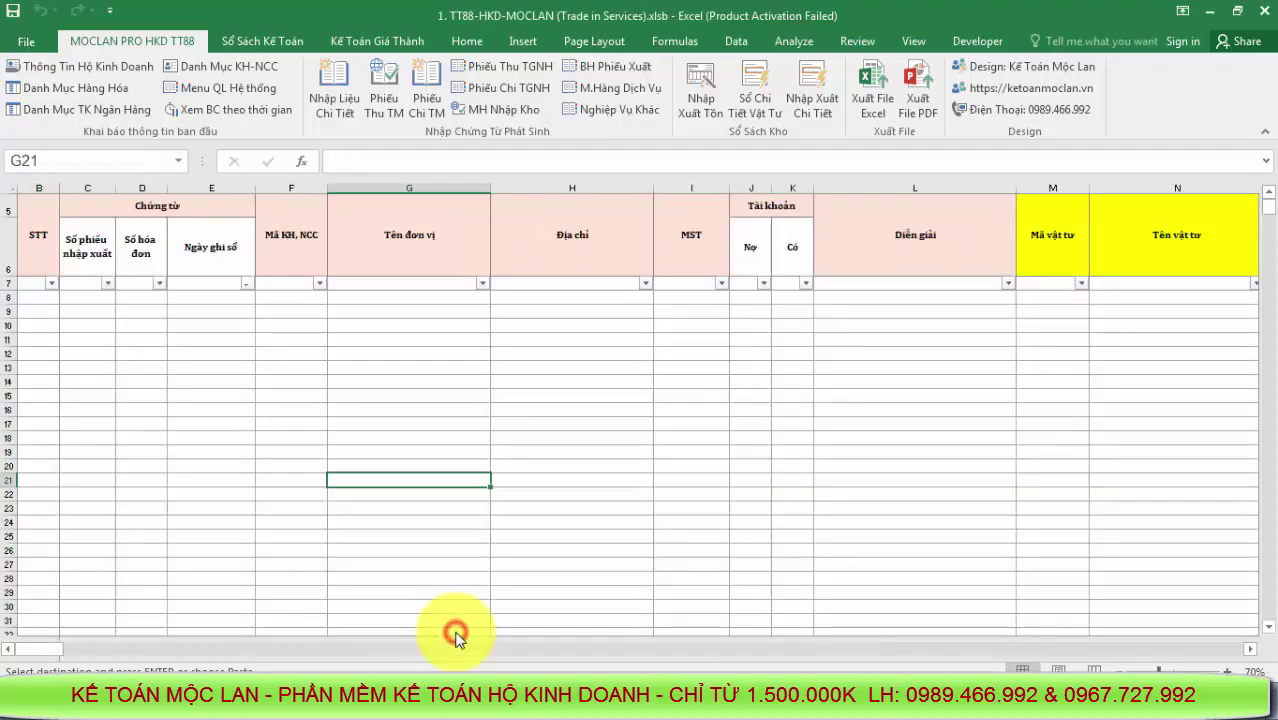
Paste the copied ledger rows from PN00001 as values at B8, then return to the main menu
{"action": "right_click", "coordinate": [44, 297]}
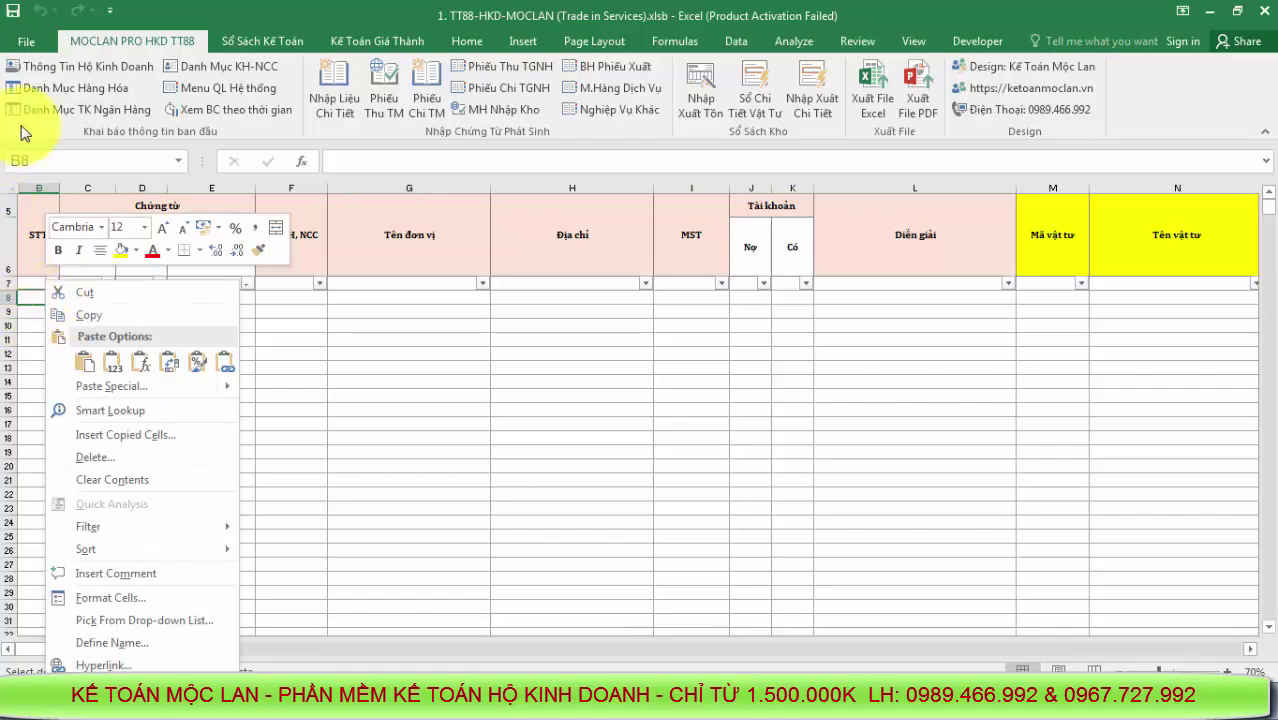
{"action": "left_click", "coordinate": [109, 364]}
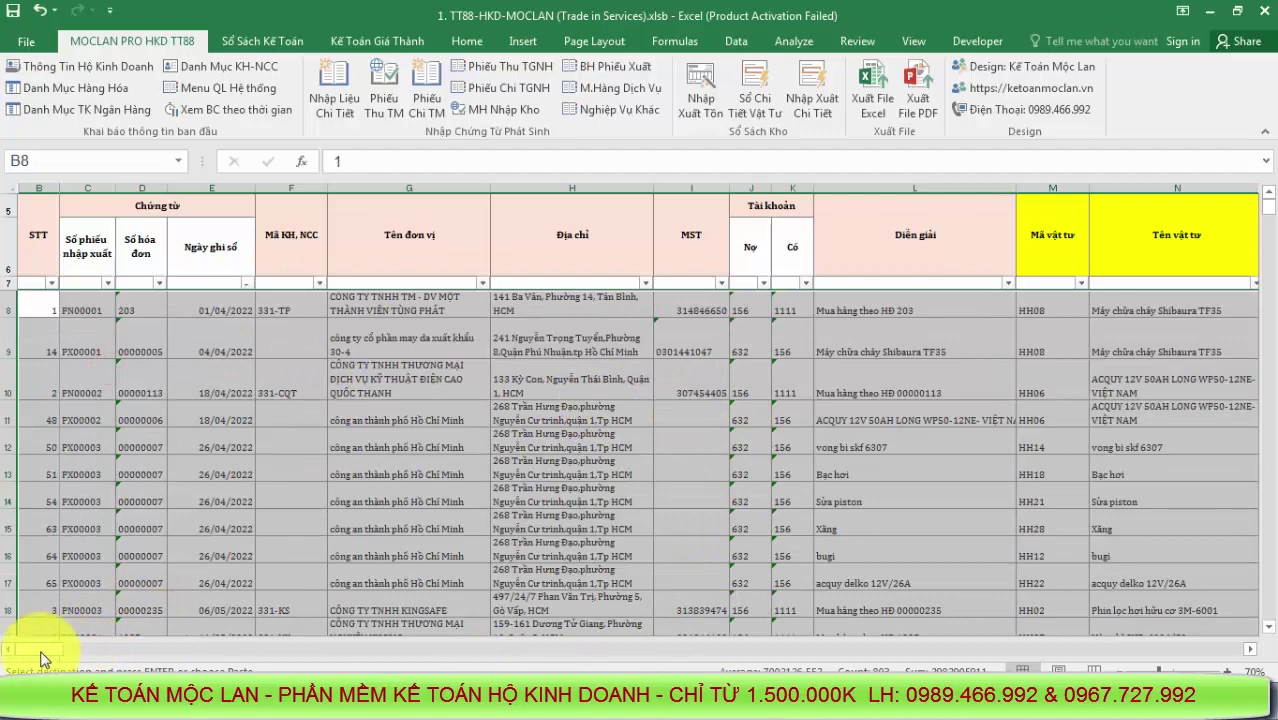
{"action": "left_click_drag", "start_coordinate": [43, 658], "coordinate": [62, 657]}
{"action": "left_click", "coordinate": [658, 500]}
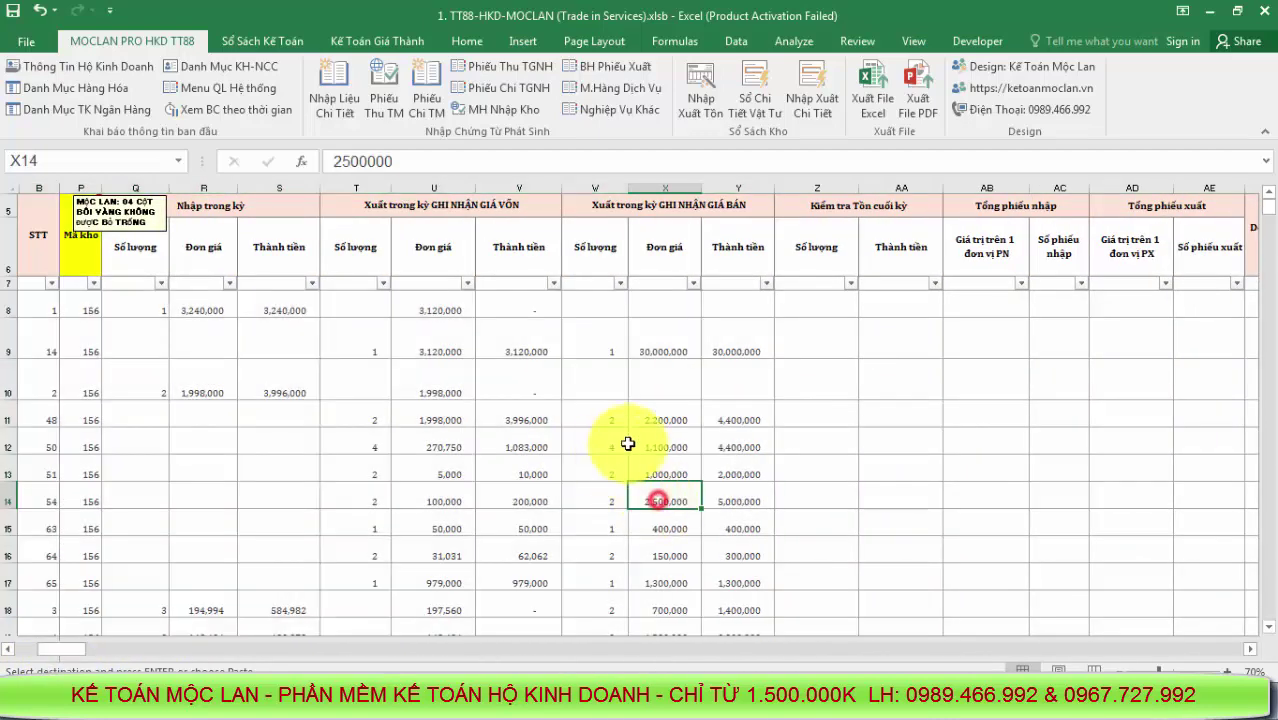
{"action": "left_click", "coordinate": [227, 90]}
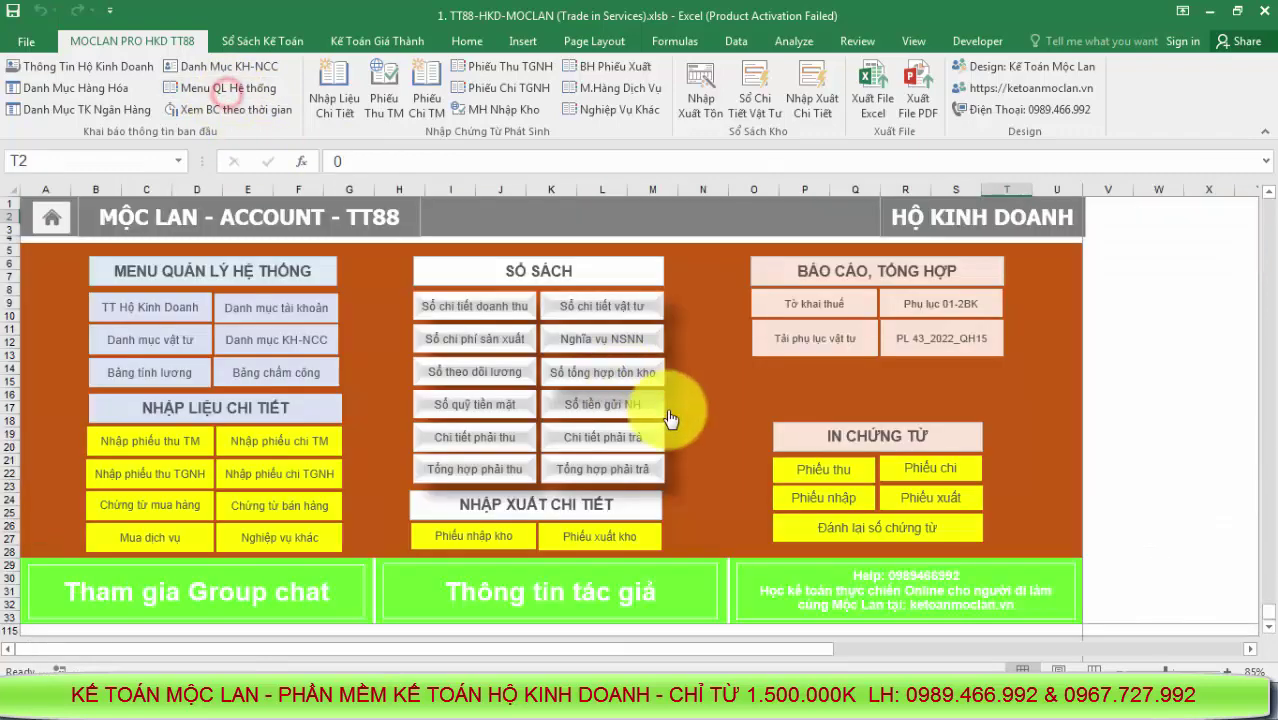
{"action": "left_click", "coordinate": [560, 503]}
{"action": "left_click", "coordinate": [862, 472]}
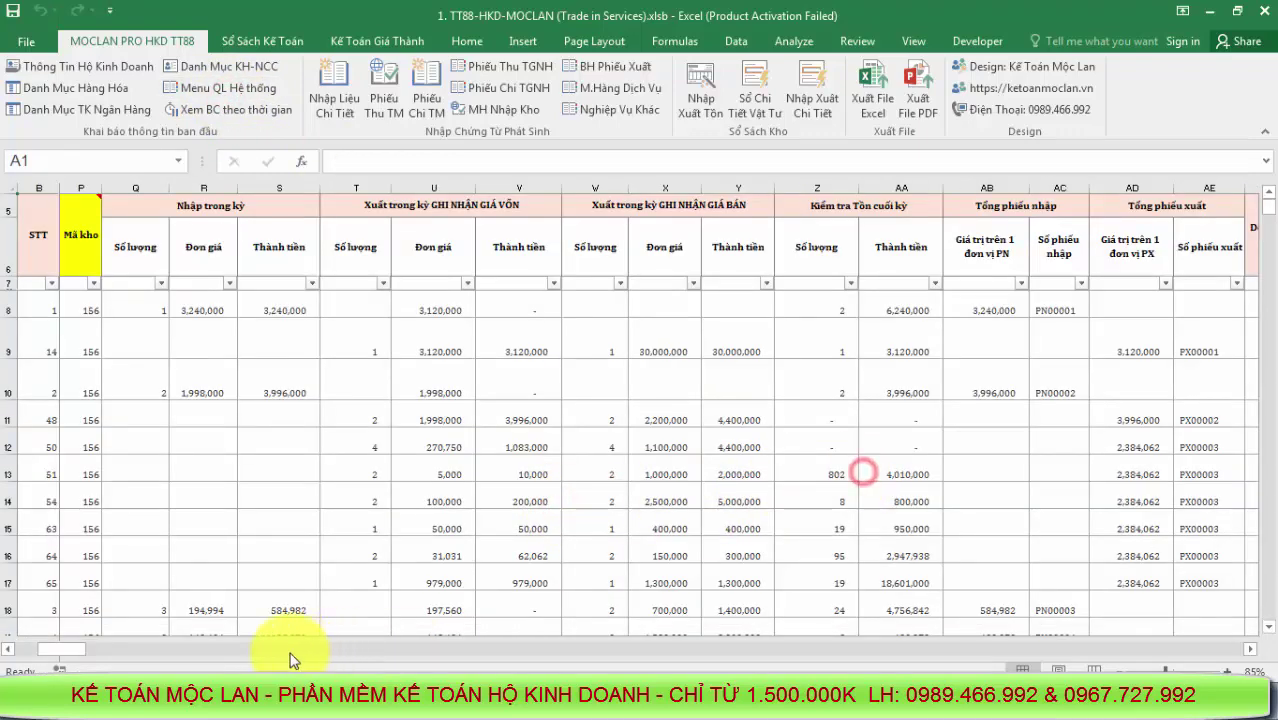
{"action": "mouse_move", "coordinate": [70, 650]}
{"action": "left_mouse_down"}
{"action": "mouse_move", "coordinate": [112, 657]}
{"action": "mouse_move", "coordinate": [86, 657]}
{"action": "left_mouse_up"}
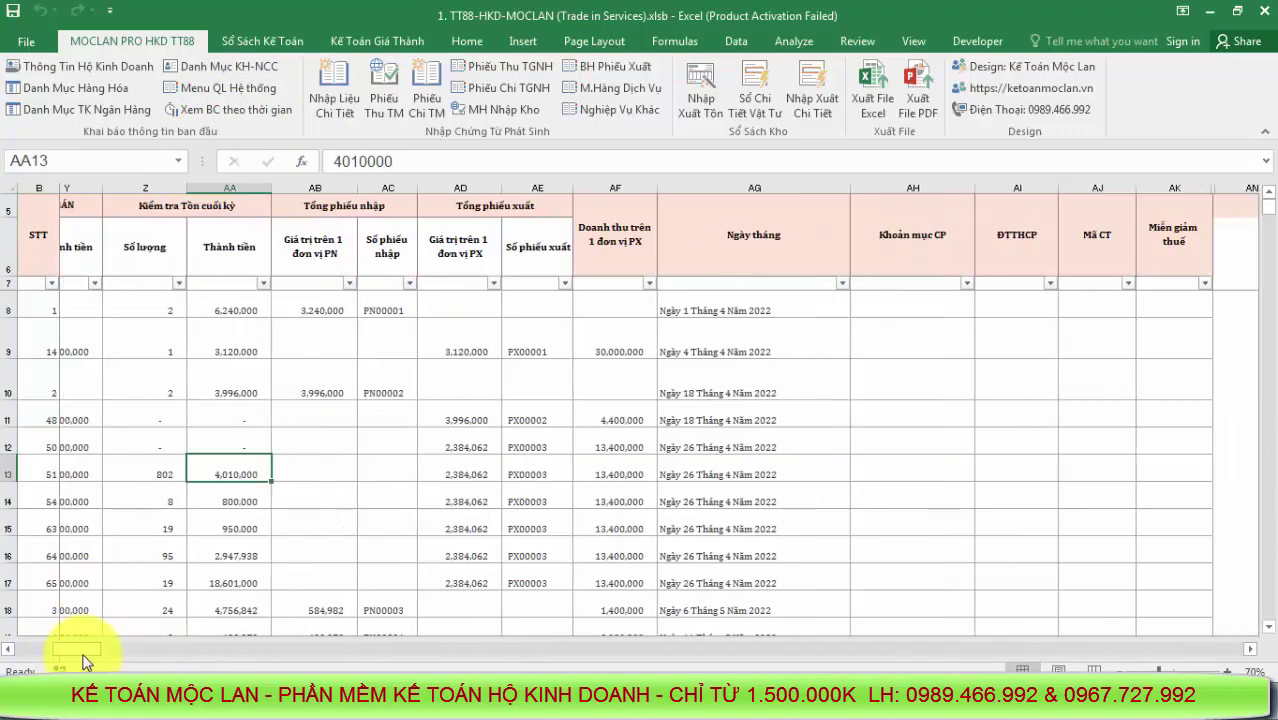
{"action": "left_click_drag", "start_coordinate": [878, 320], "coordinate": [860, 500]}
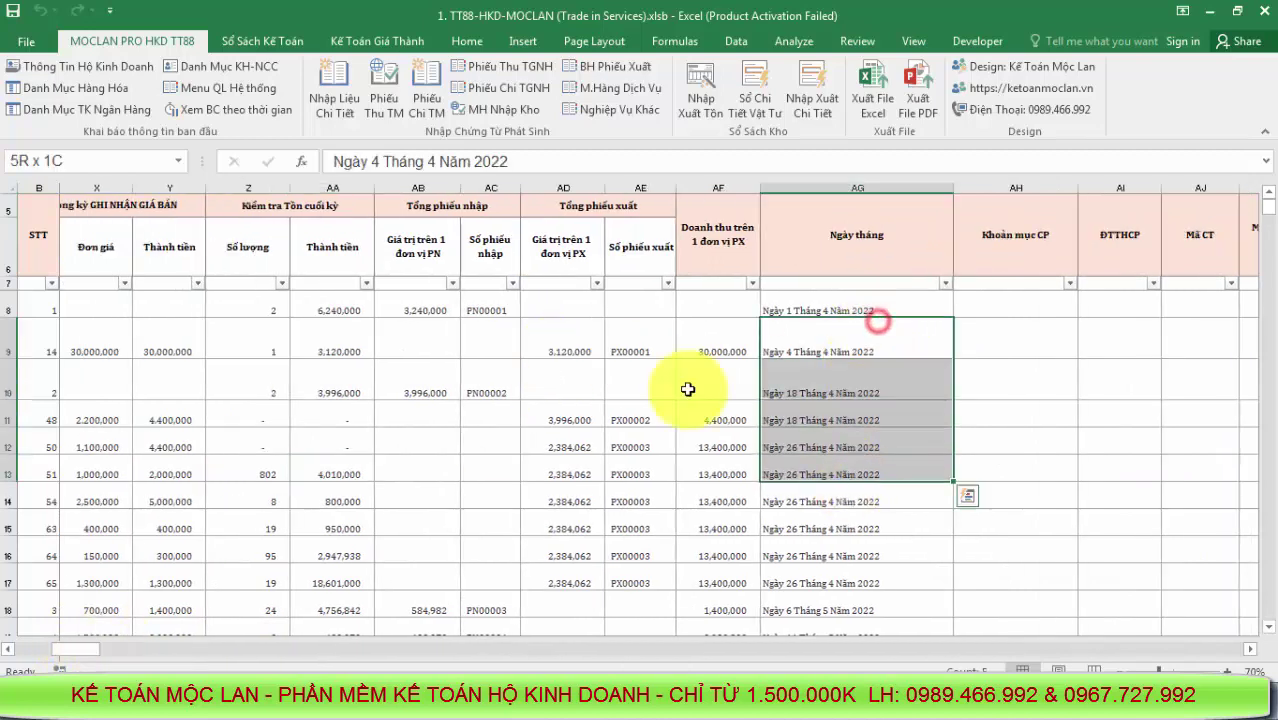
{"action": "left_click_drag", "start_coordinate": [395, 305], "coordinate": [870, 500]}
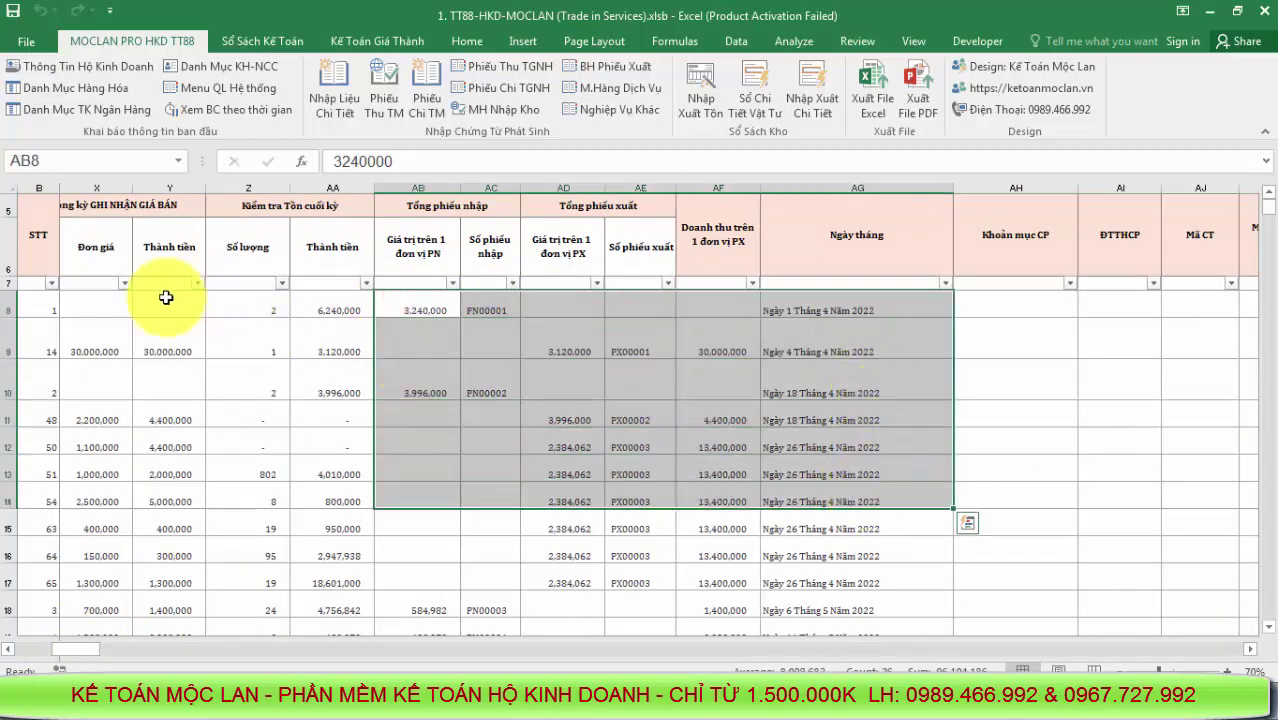
{"action": "left_click", "coordinate": [166, 300]}
{"action": "left_click_drag", "start_coordinate": [170, 188], "coordinate": [95, 188]}
{"action": "left_click_drag", "start_coordinate": [244, 188], "coordinate": [811, 228]}
{"action": "left_click_drag", "start_coordinate": [727, 414], "coordinate": [835, 465]}
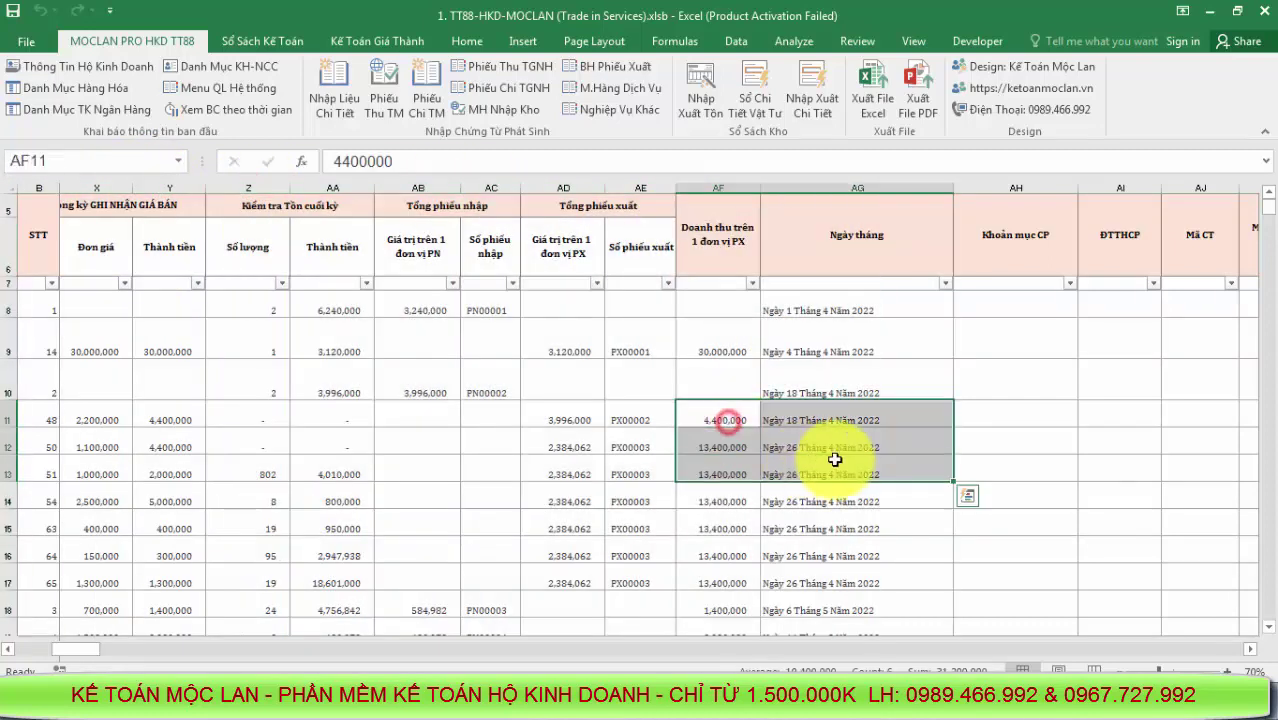
{"action": "left_click", "coordinate": [333, 392]}
{"action": "left_click_drag", "start_coordinate": [75, 650], "coordinate": [33, 616]}
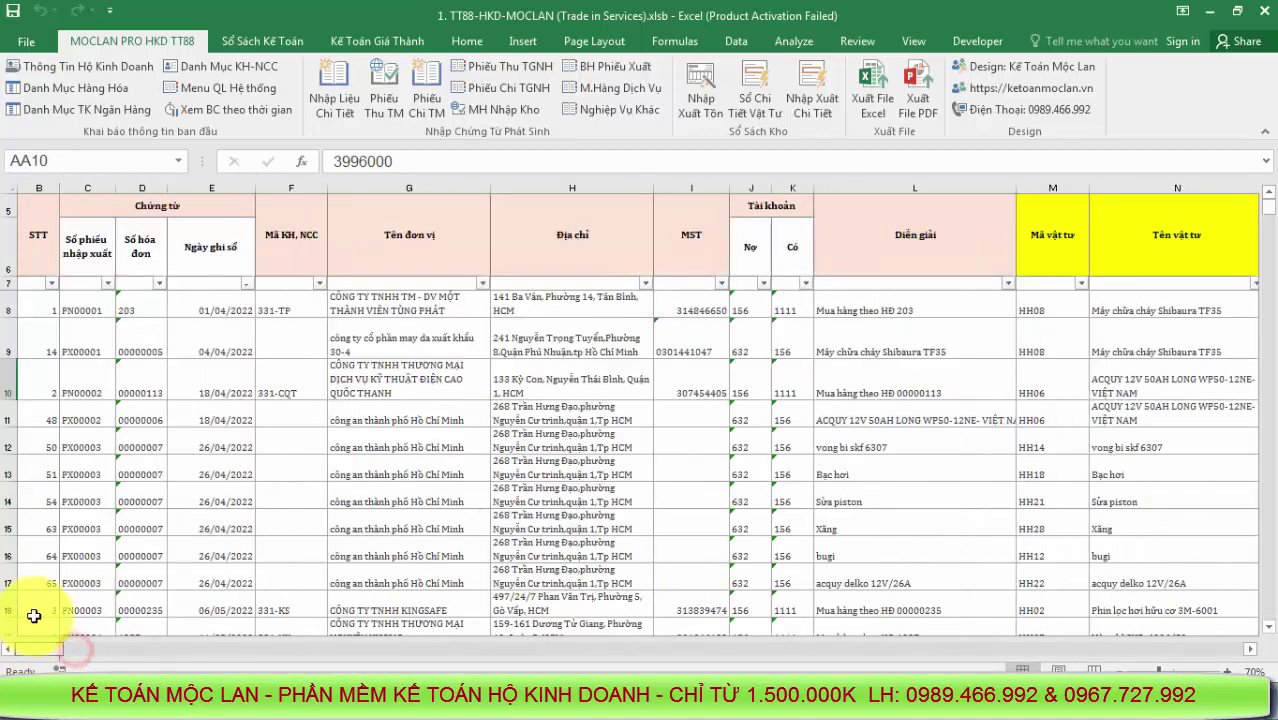
{"action": "left_click", "coordinate": [795, 420]}
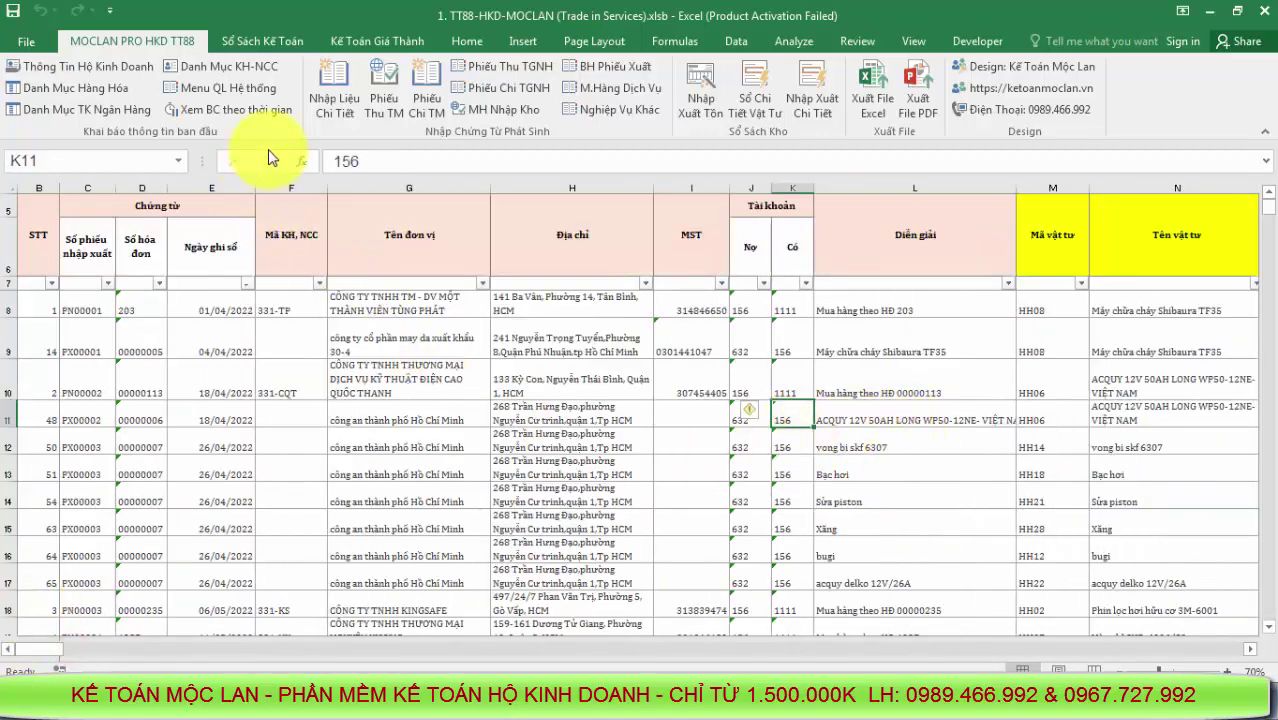
{"action": "left_click", "coordinate": [223, 88]}
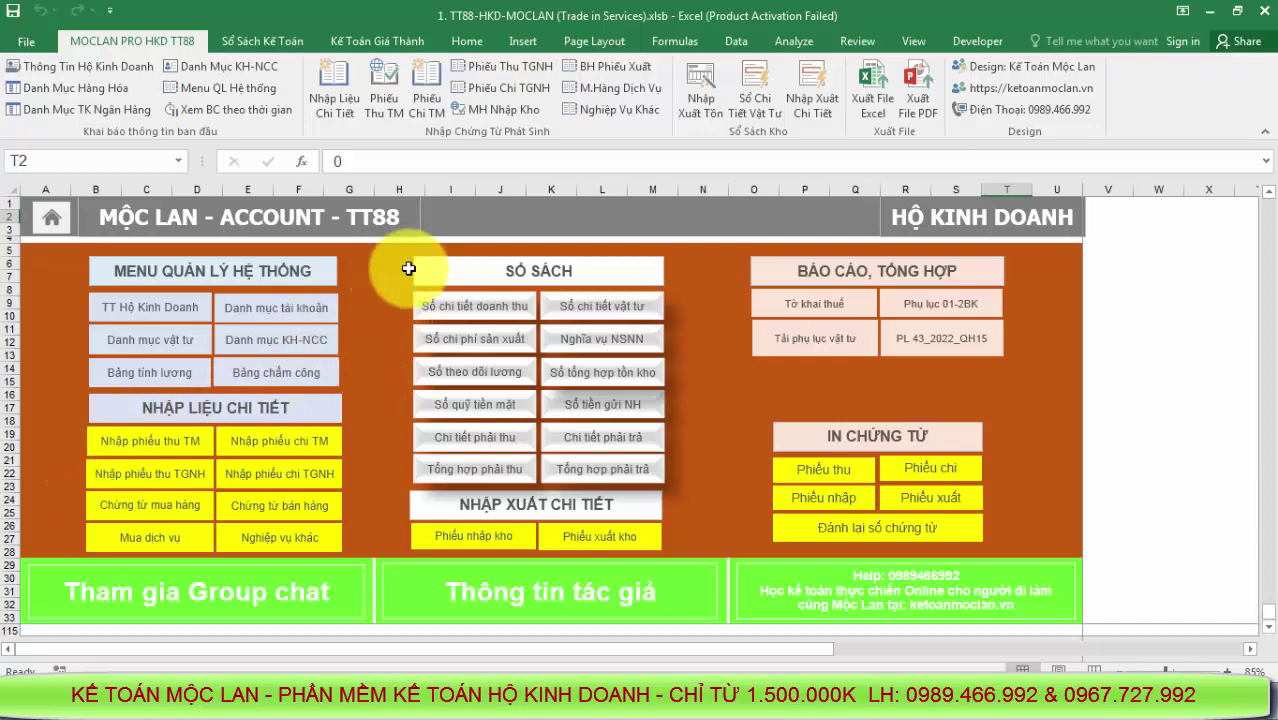
{"action": "left_click", "coordinate": [447, 303]}
{"action": "left_click", "coordinate": [795, 540]}
{"action": "scroll", "coordinate": [941, 522], "scroll_direction": "down", "scroll_amount": 1}
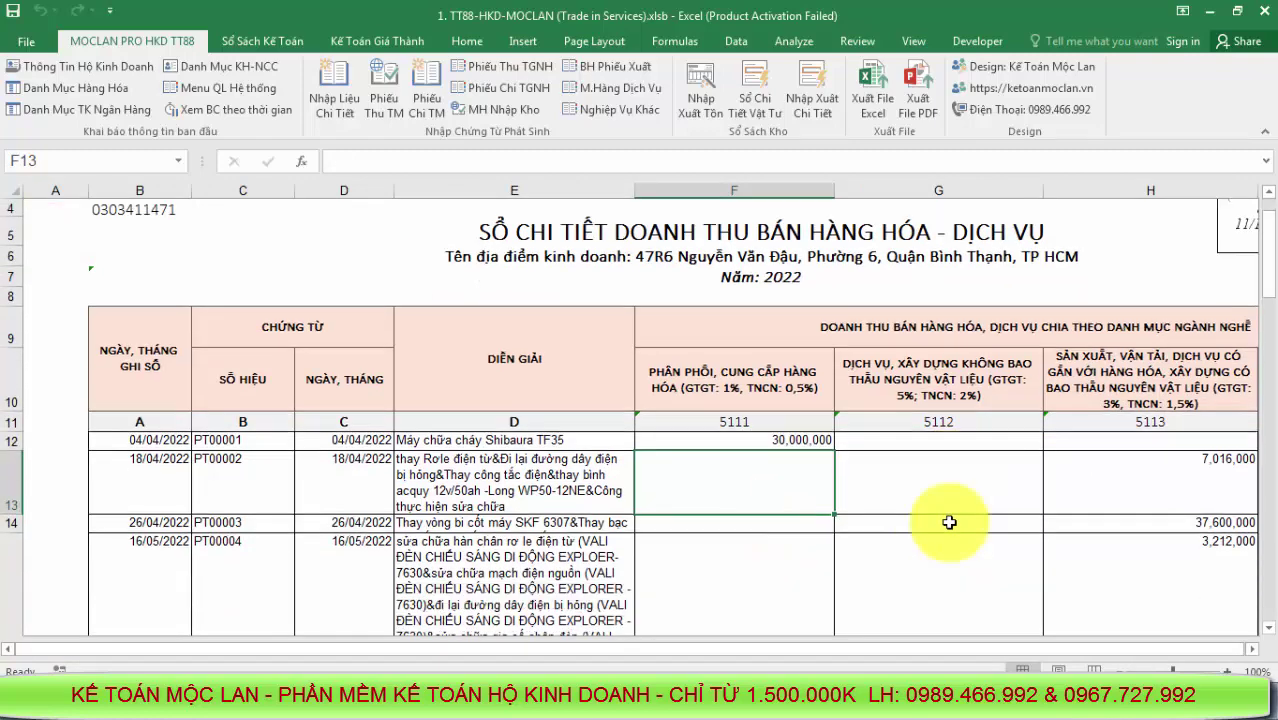
{"action": "scroll", "coordinate": [944, 528], "scroll_direction": "up", "scroll_amount": 1, "text": "ctrl"}
{"action": "scroll", "coordinate": [944, 530], "scroll_direction": "up", "scroll_amount": 4}
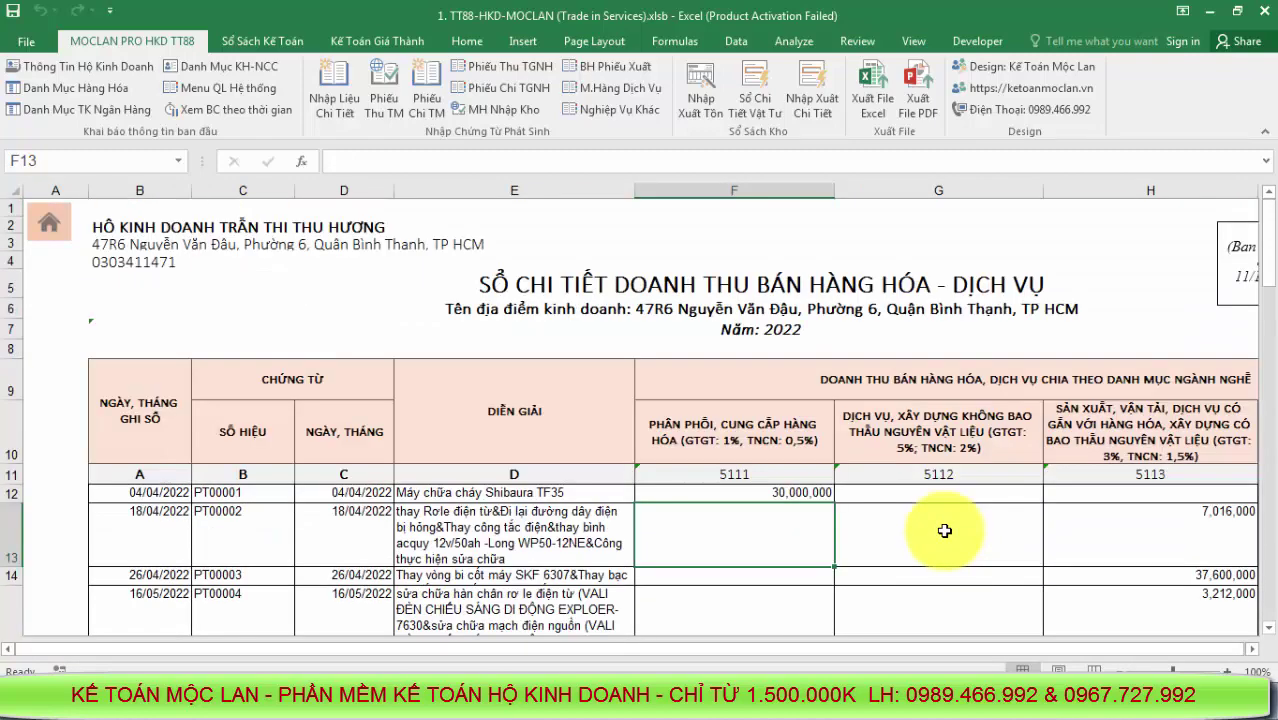
{"action": "scroll", "coordinate": [944, 530], "scroll_direction": "down", "scroll_amount": 7}
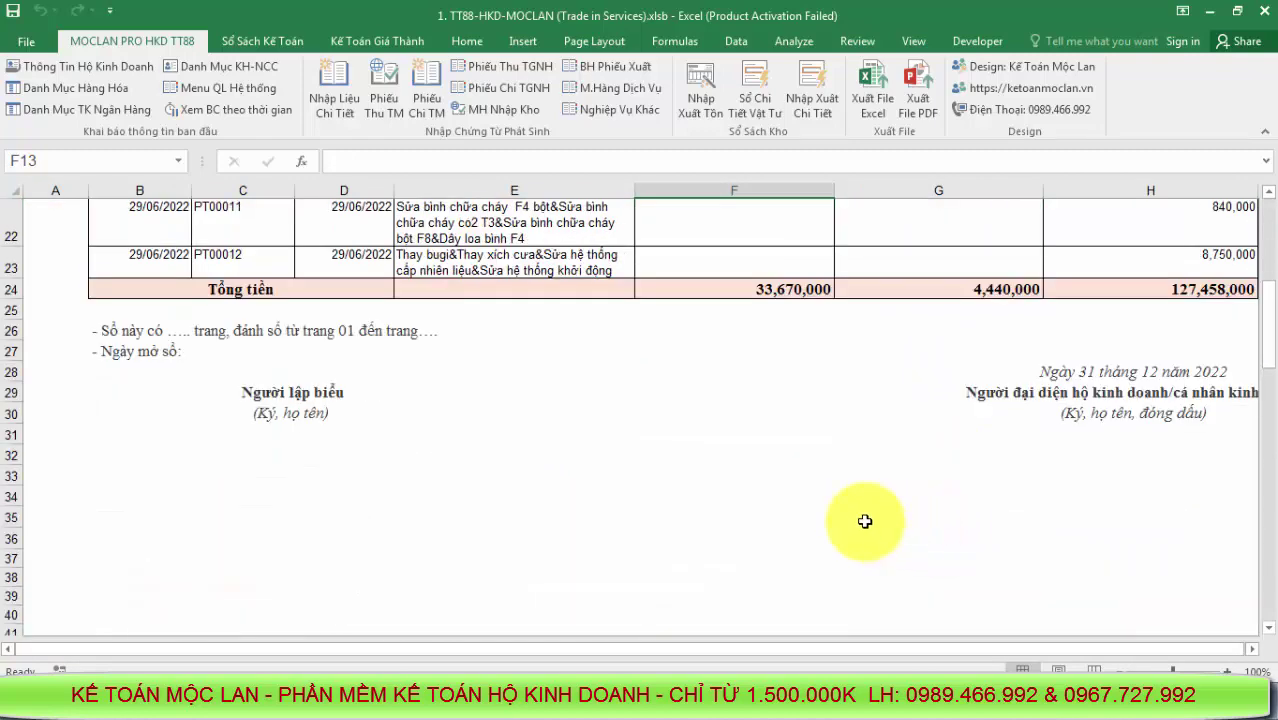
{"action": "scroll", "coordinate": [865, 521], "scroll_direction": "up", "scroll_amount": 6}
{"action": "scroll", "coordinate": [114, 337], "scroll_direction": "up", "scroll_amount": 1}
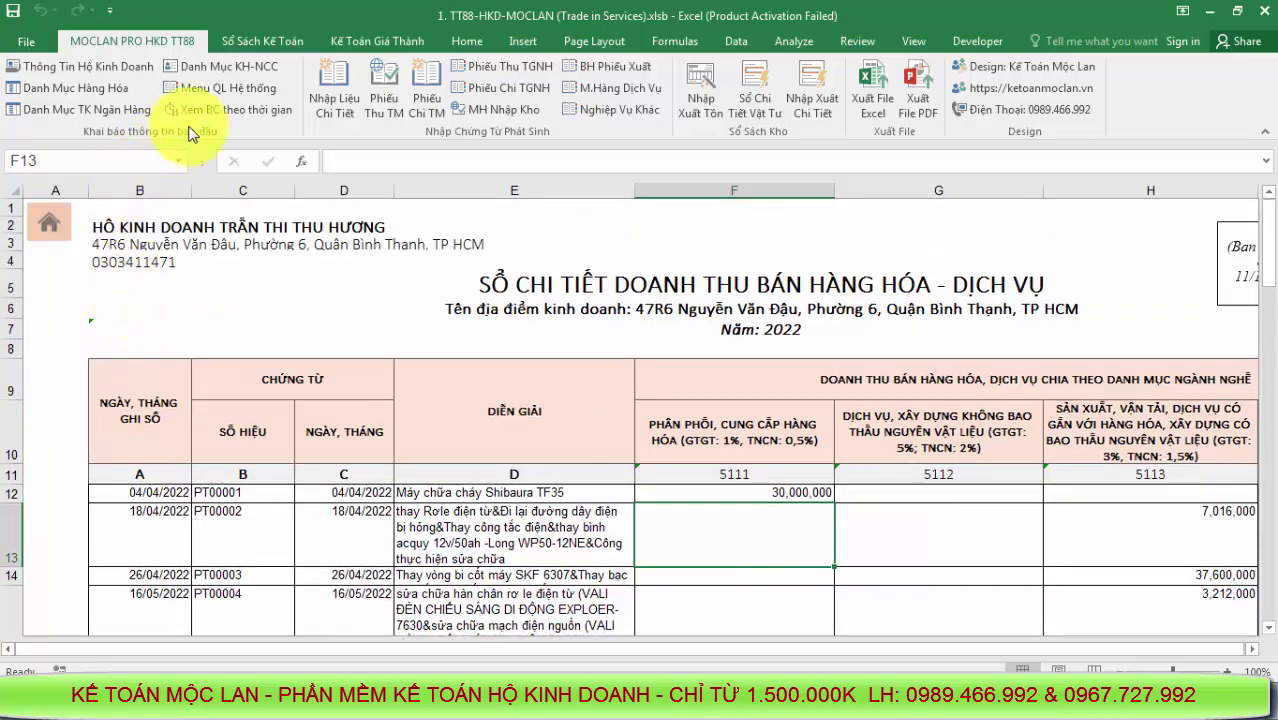
{"action": "left_click", "coordinate": [225, 88]}
{"action": "left_click", "coordinate": [589, 300]}
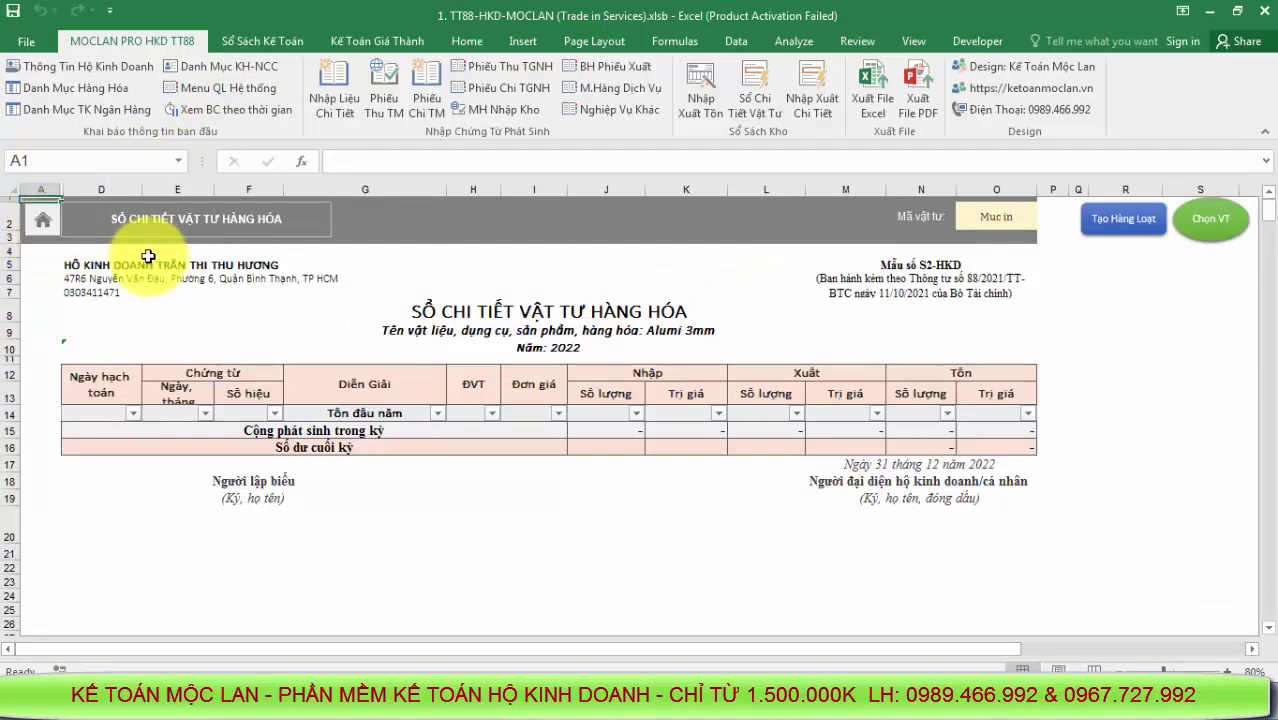
{"action": "left_click", "coordinate": [47, 228]}
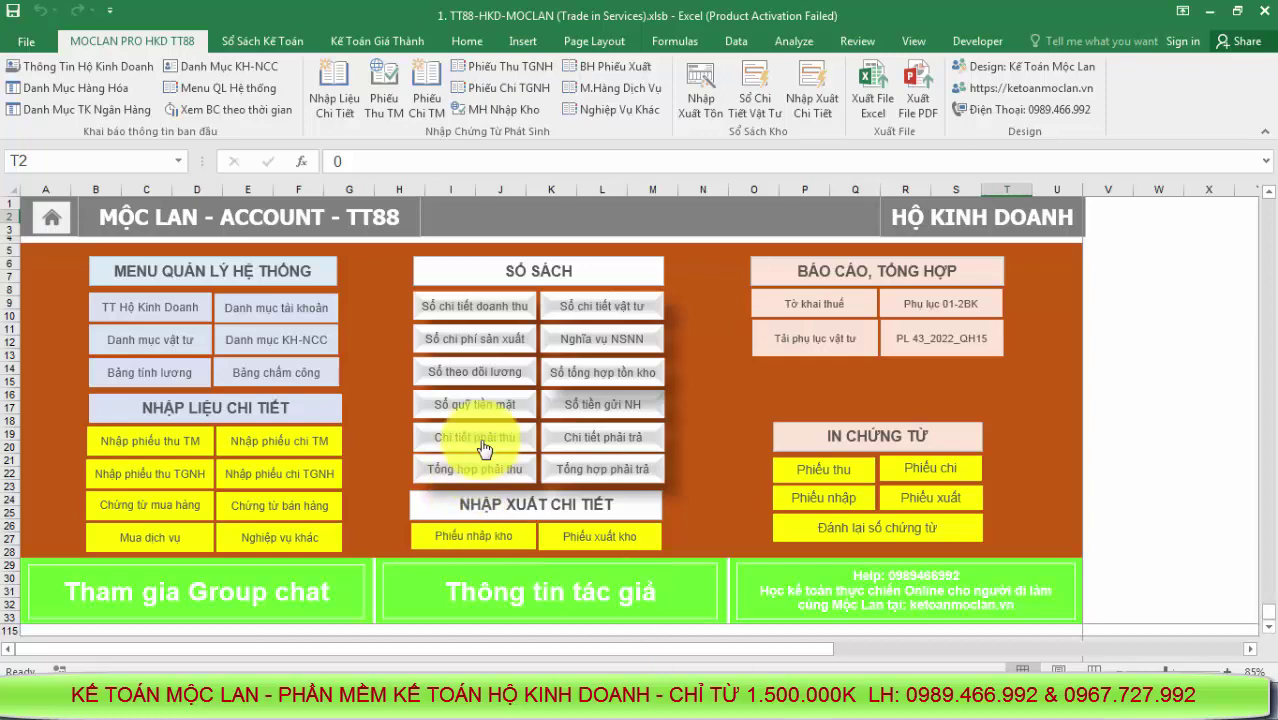
Check the Sổ chi phí sản xuất codes: 1541 labour, 1542 electricity, 1543 water
{"action": "left_click", "coordinate": [485, 343]}
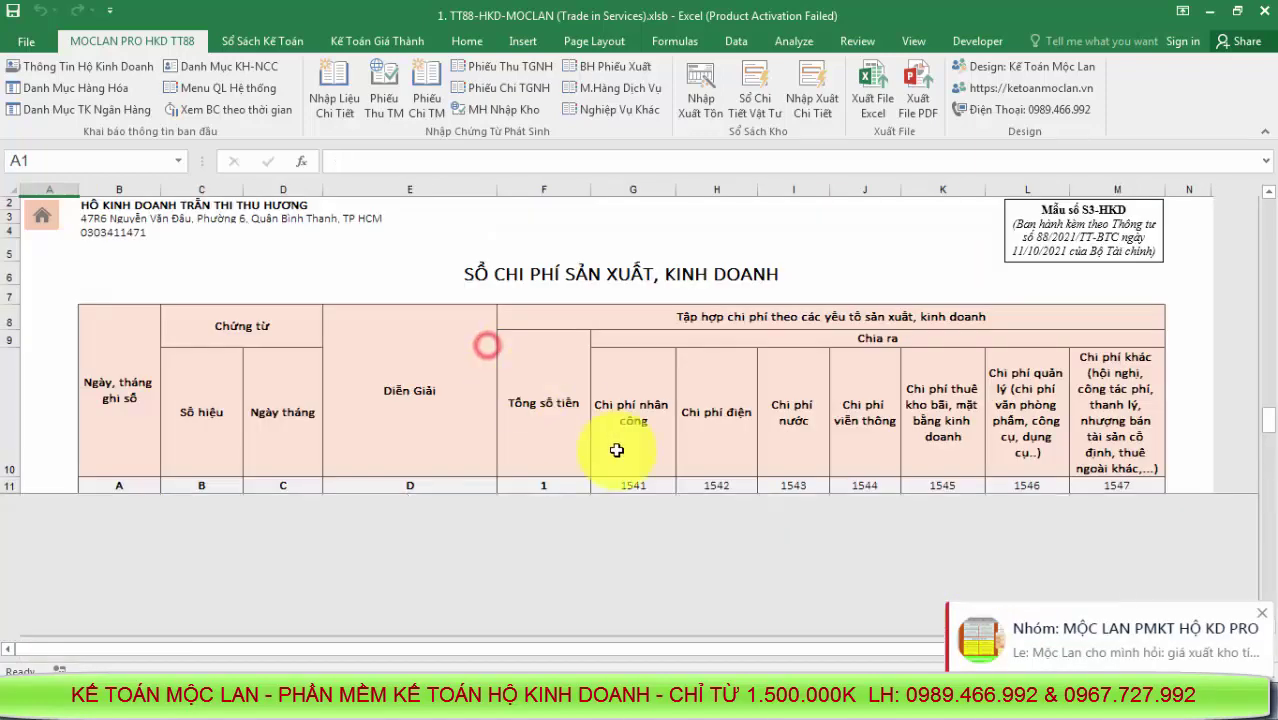
{"action": "left_click", "coordinate": [724, 468]}
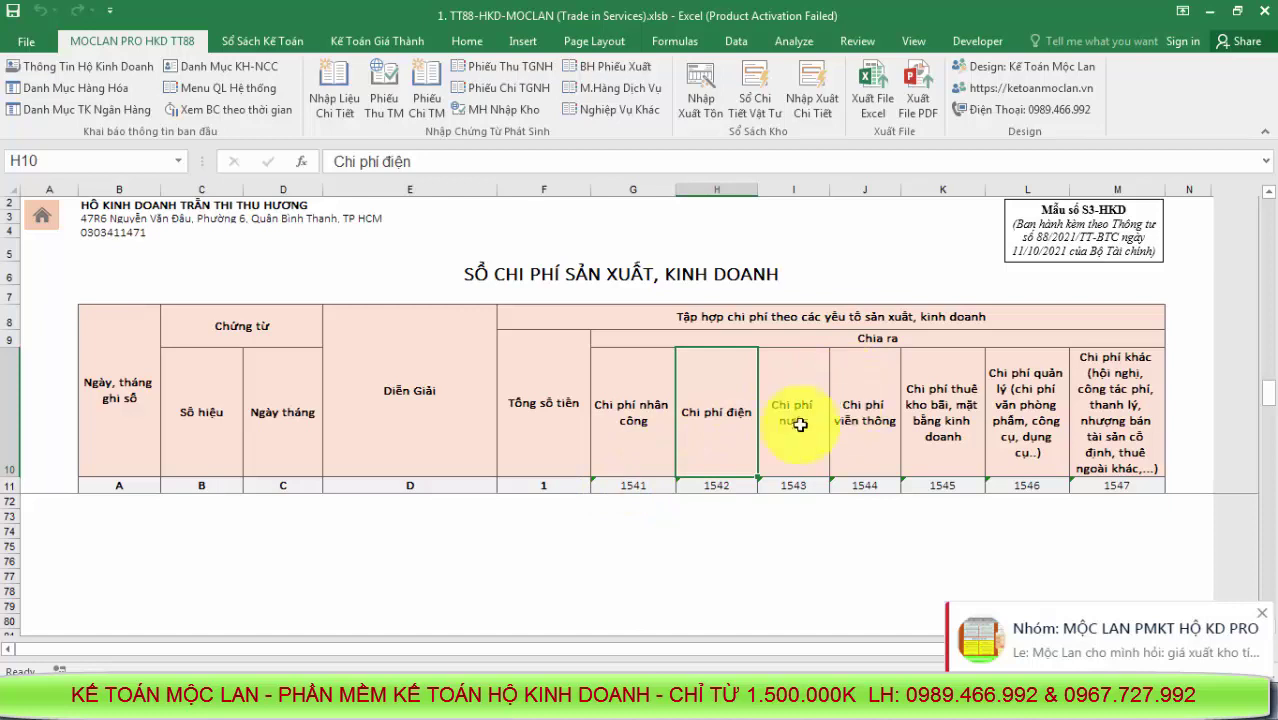
{"action": "left_click", "coordinate": [641, 483]}
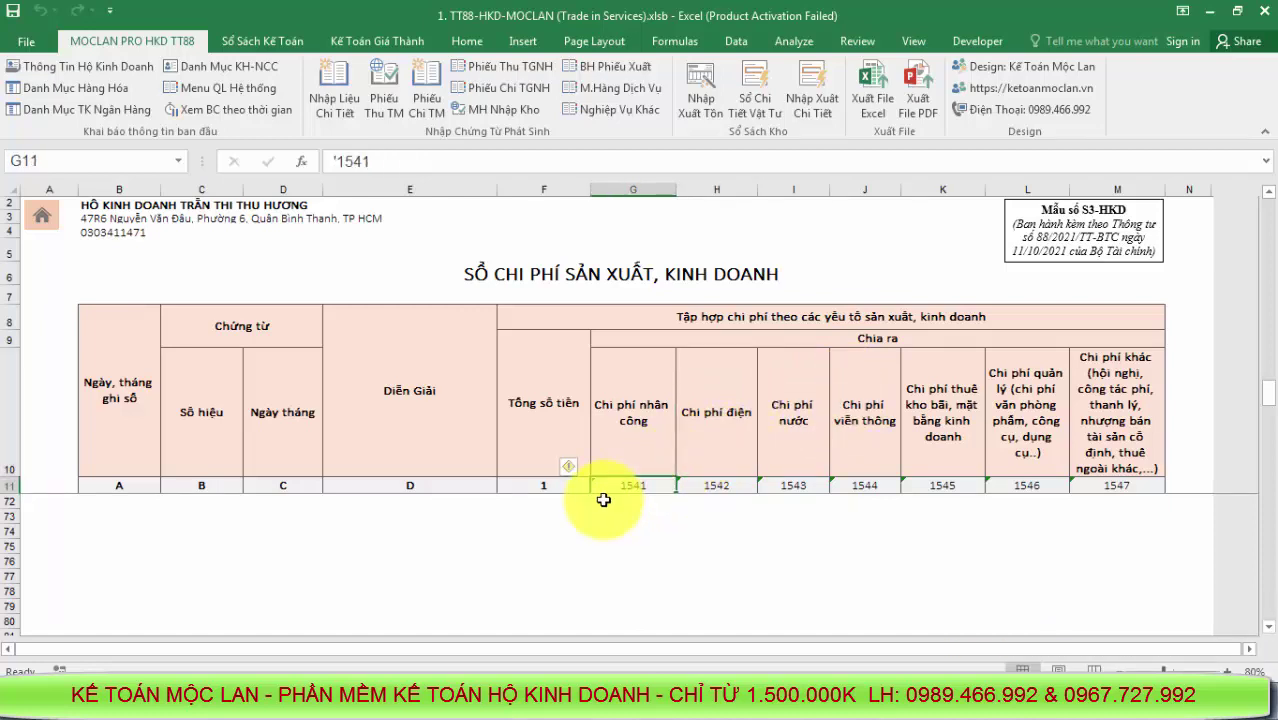
{"action": "left_click", "coordinate": [722, 487]}
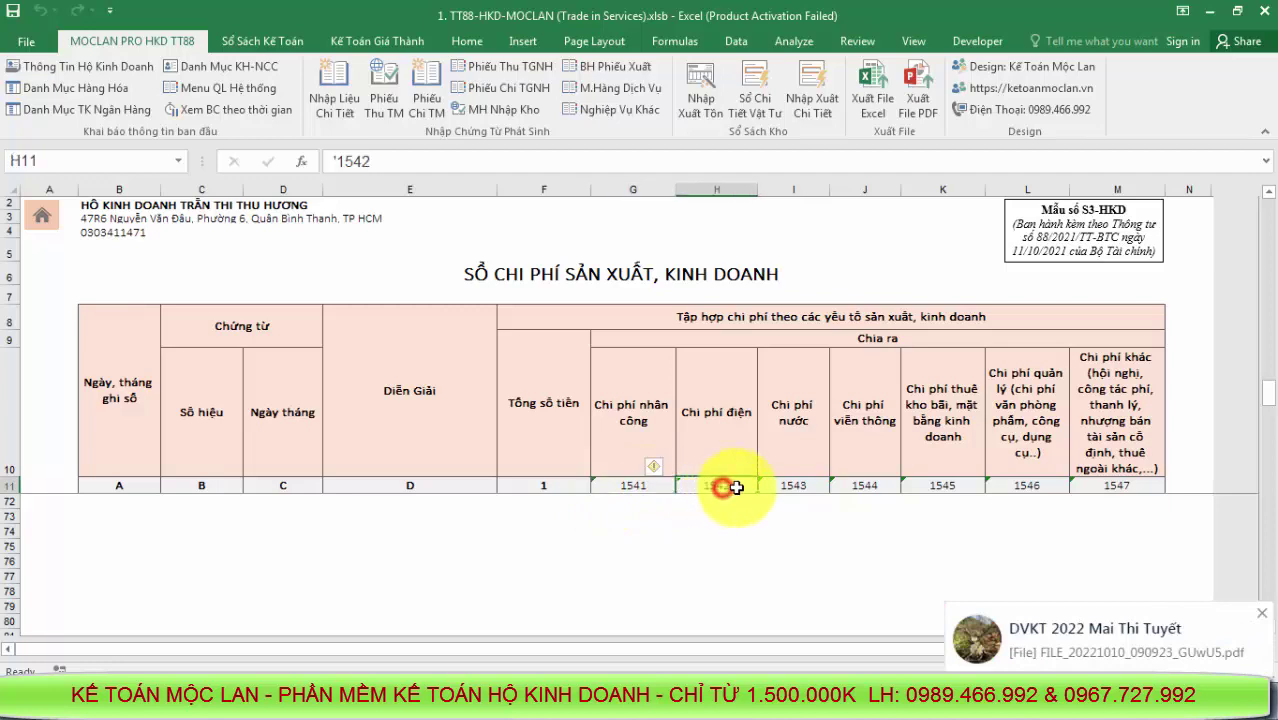
{"action": "left_click", "coordinate": [800, 486]}
{"action": "left_click", "coordinate": [636, 490]}
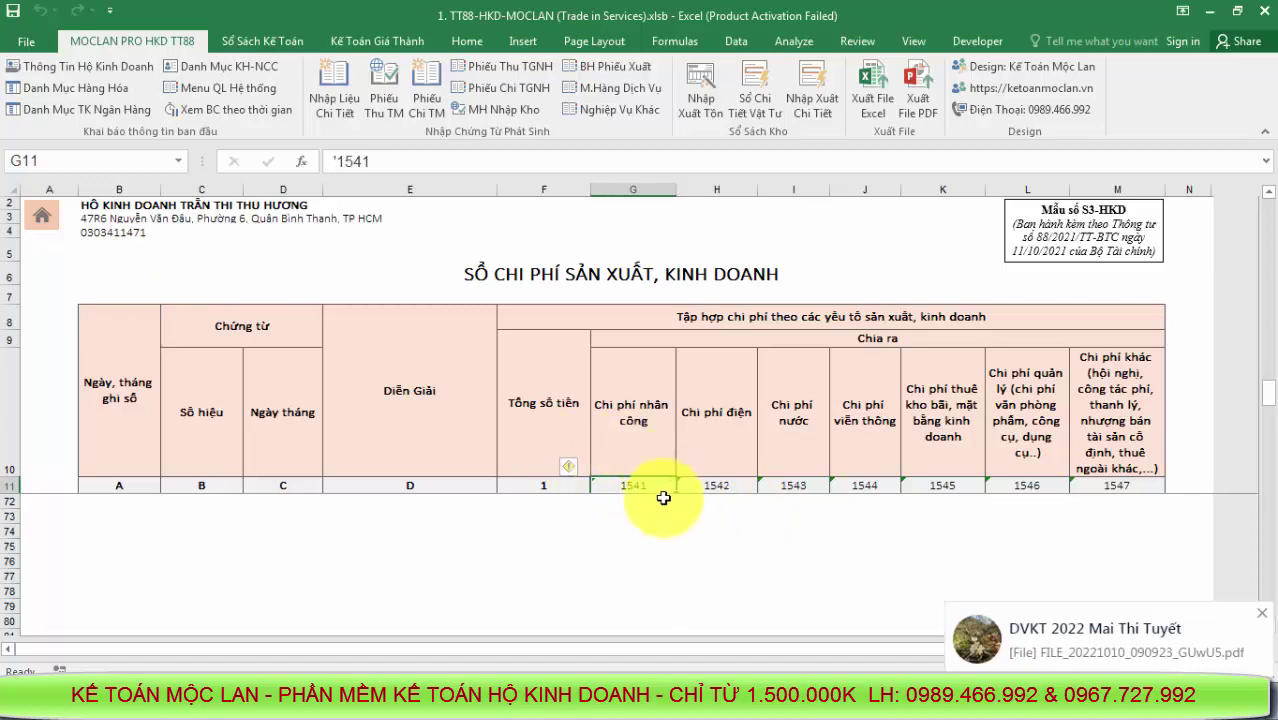
{"action": "left_click", "coordinate": [732, 484]}
{"action": "left_click", "coordinate": [820, 486]}
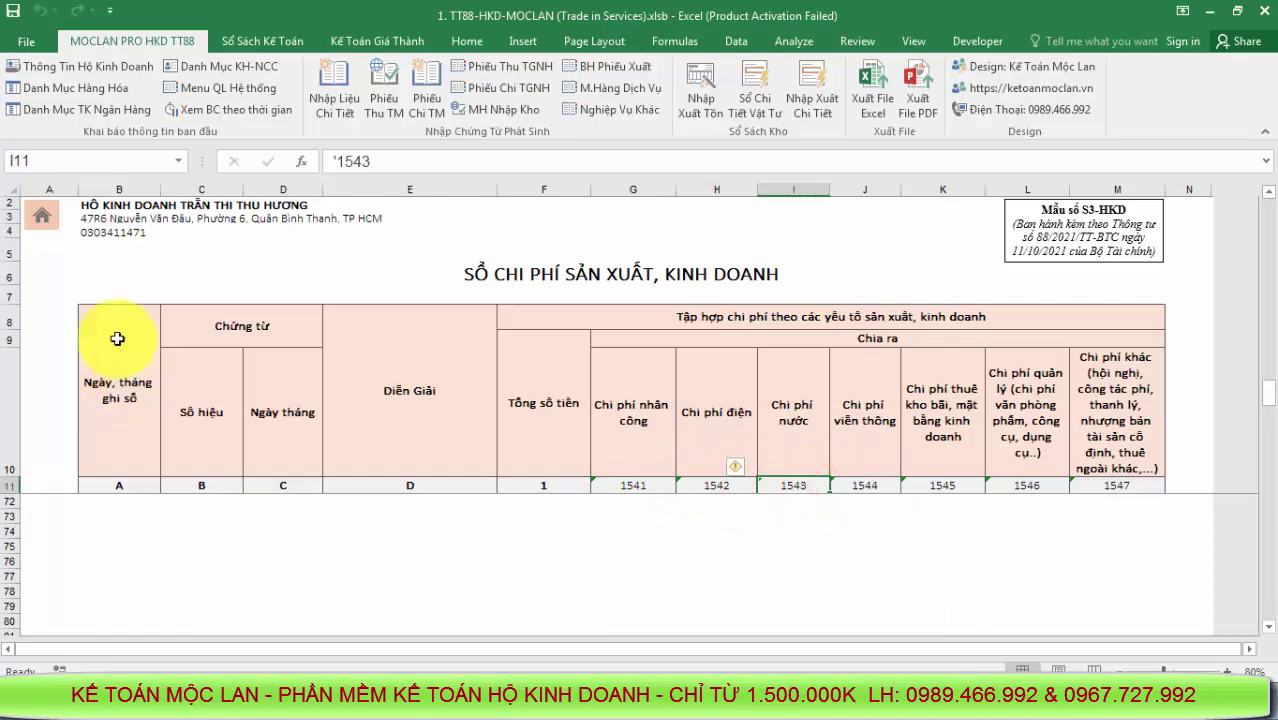
Scroll through the detailed voucher entry sheet to review its entries
{"action": "left_click", "coordinate": [54, 222]}
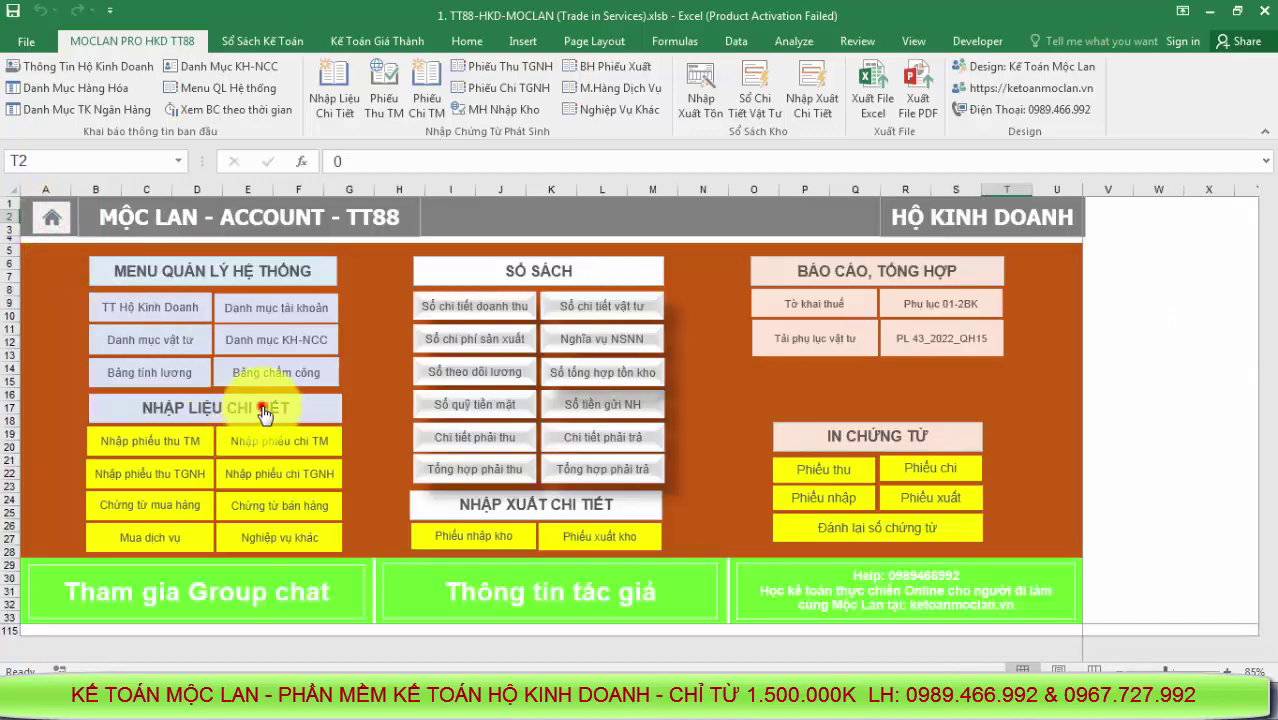
{"action": "left_click", "coordinate": [262, 404]}
{"action": "scroll", "coordinate": [322, 459], "scroll_direction": "down", "scroll_amount": 10}
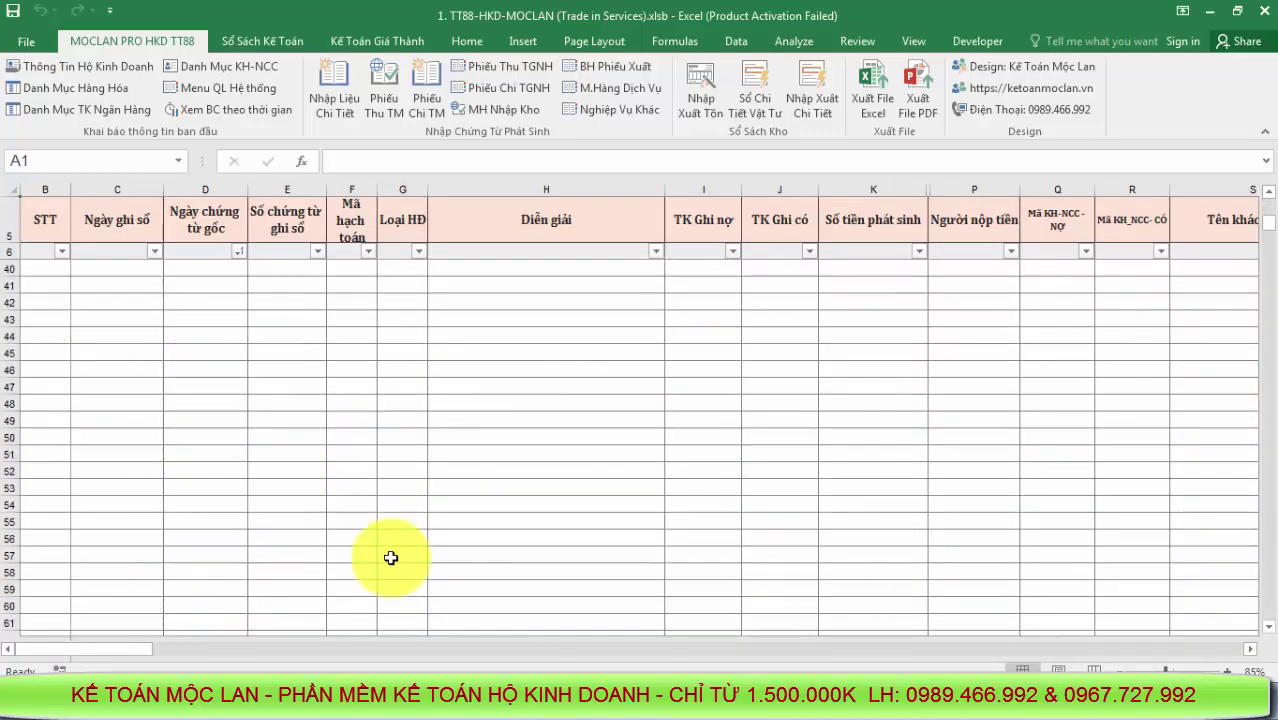
{"action": "scroll", "coordinate": [397, 549], "scroll_direction": "up", "scroll_amount": 3}
{"action": "scroll", "coordinate": [396, 551], "scroll_direction": "down", "scroll_amount": 3}
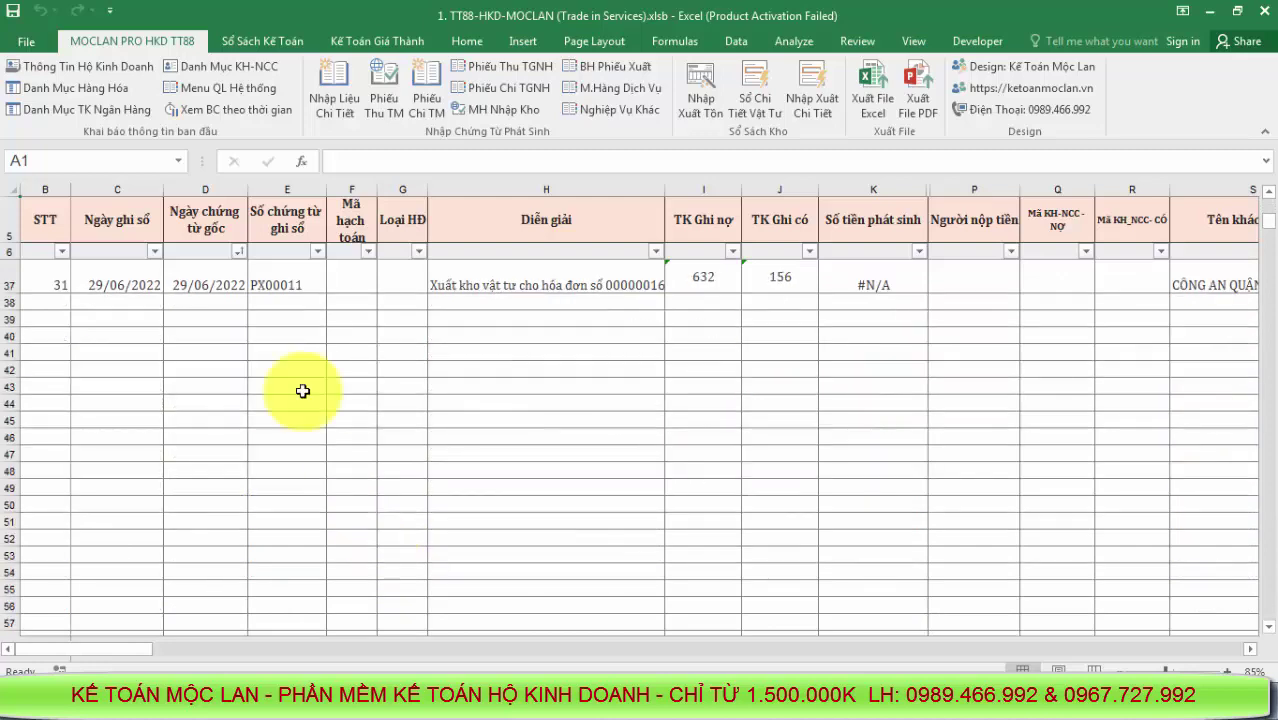
Recheck the labour, electricity and Chi phí nước headers and codes 1541–1543 before returning to the entry sheet
{"action": "left_click", "coordinate": [212, 88]}
{"action": "left_click", "coordinate": [476, 337]}
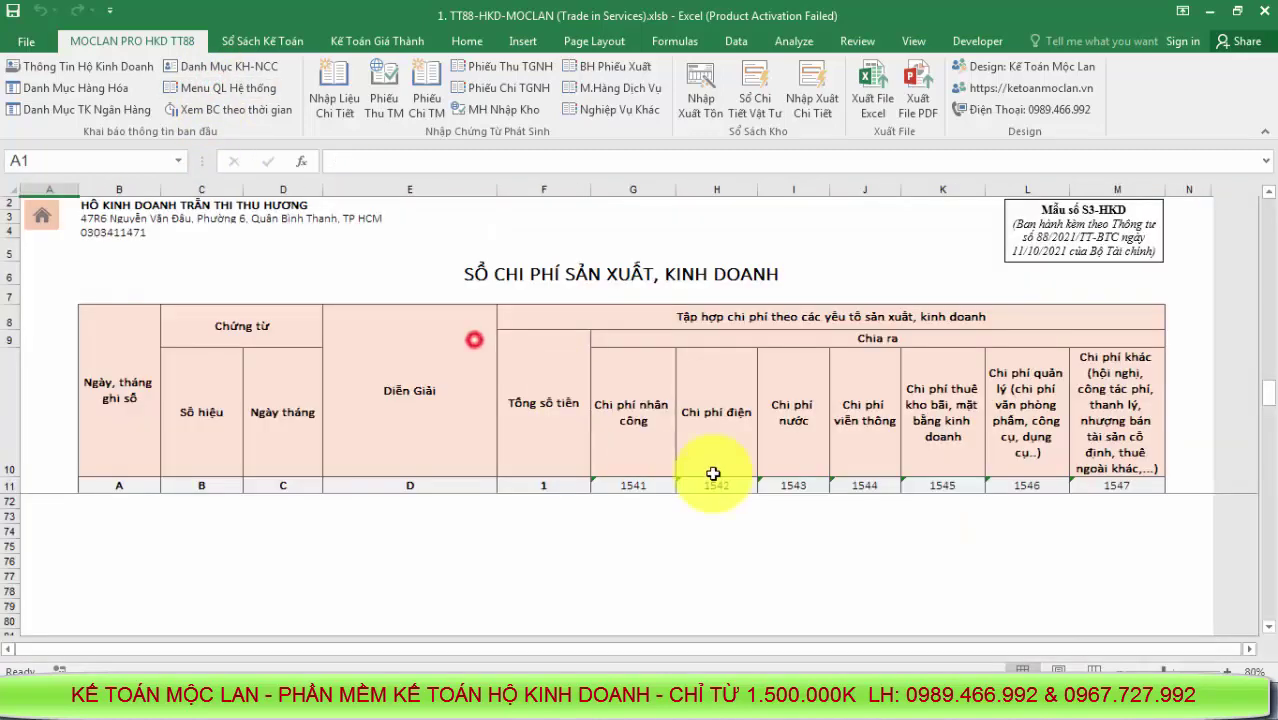
{"action": "left_click", "coordinate": [630, 455]}
{"action": "left_click", "coordinate": [735, 453]}
{"action": "left_click", "coordinate": [803, 449]}
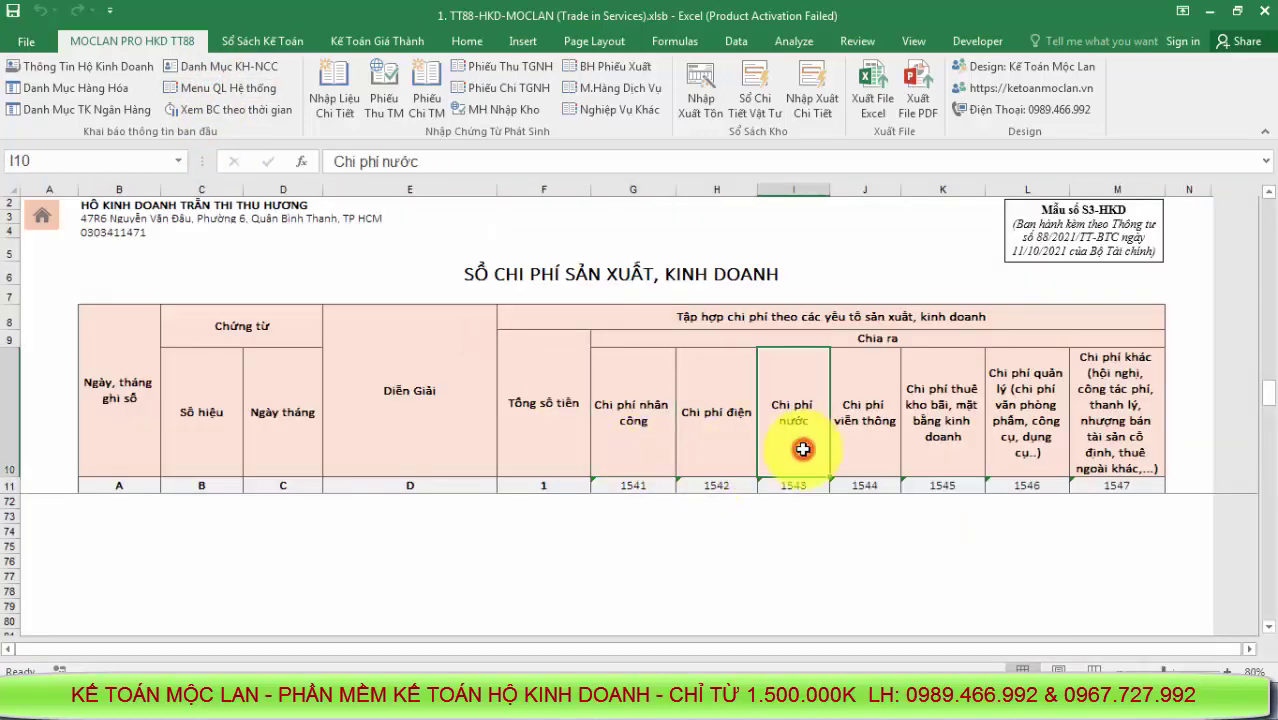
{"action": "left_click_drag", "start_coordinate": [816, 483], "coordinate": [1087, 491]}
{"action": "left_click", "coordinate": [633, 504]}
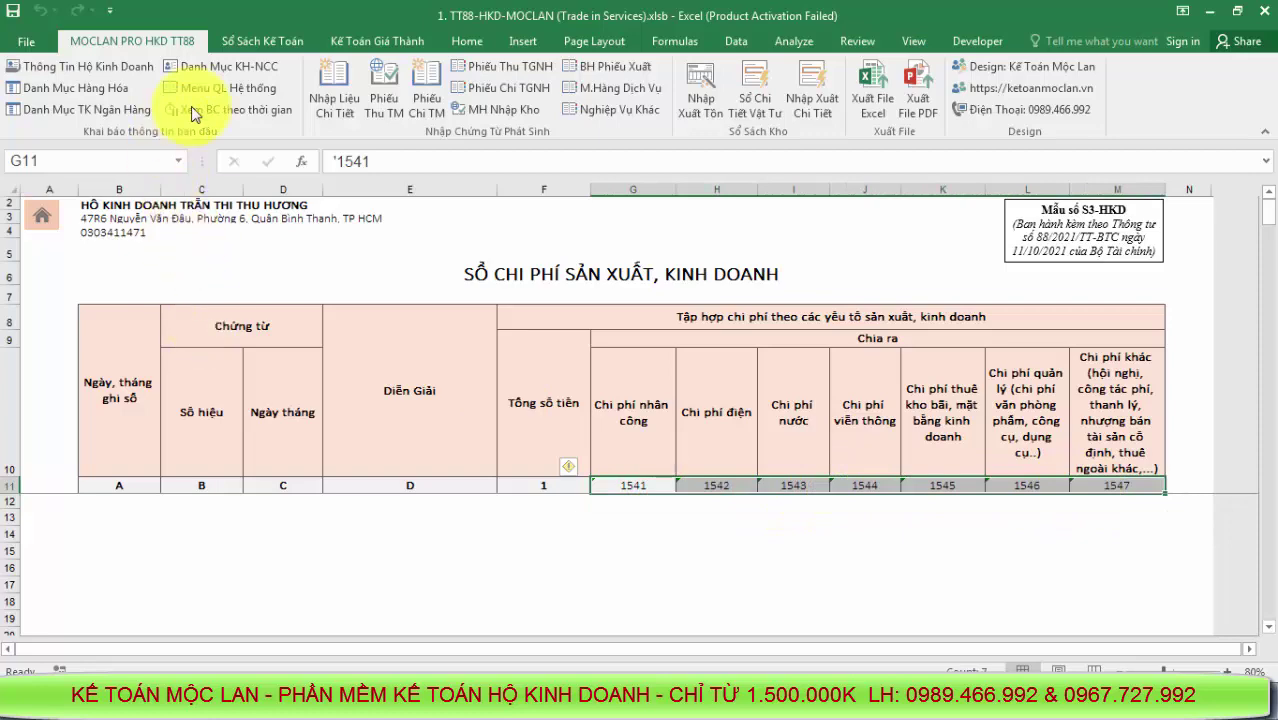
{"action": "left_click", "coordinate": [218, 87]}
{"action": "left_click", "coordinate": [305, 420]}
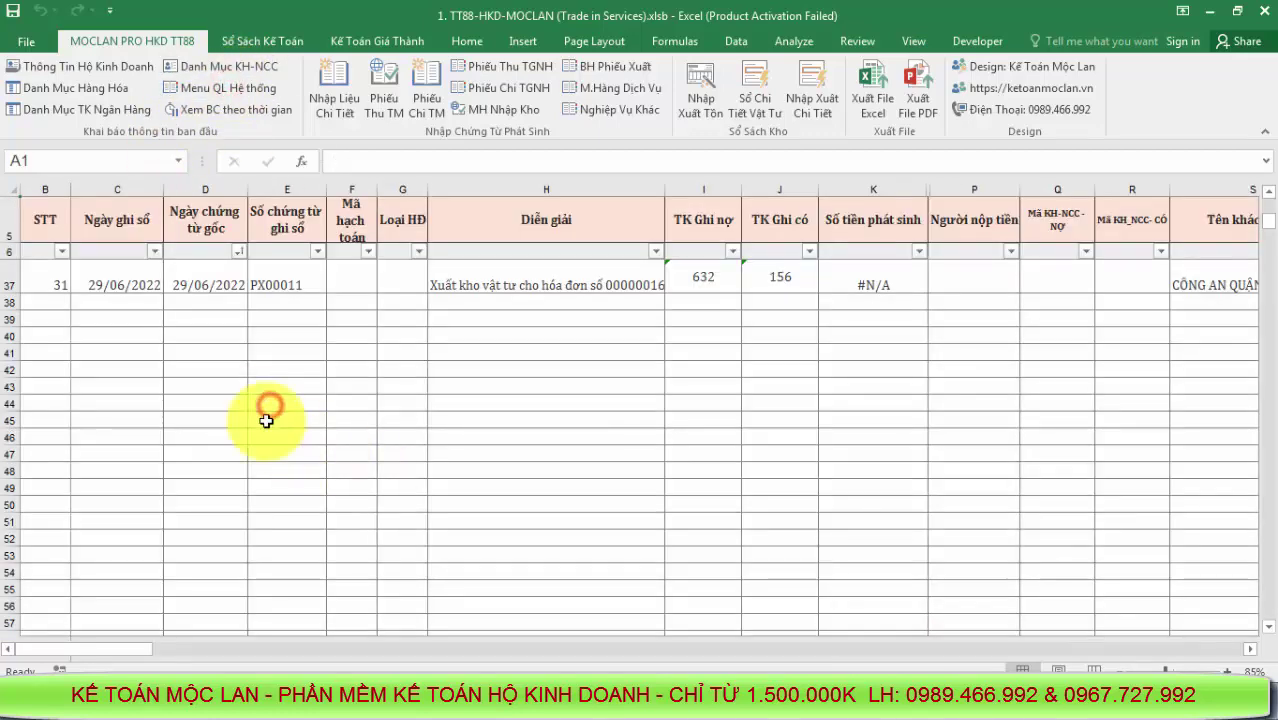
Start the new voucher in row 38 with document date 30/06/2022
{"action": "left_click_drag", "start_coordinate": [94, 305], "coordinate": [693, 333]}
{"action": "left_click", "coordinate": [405, 437]}
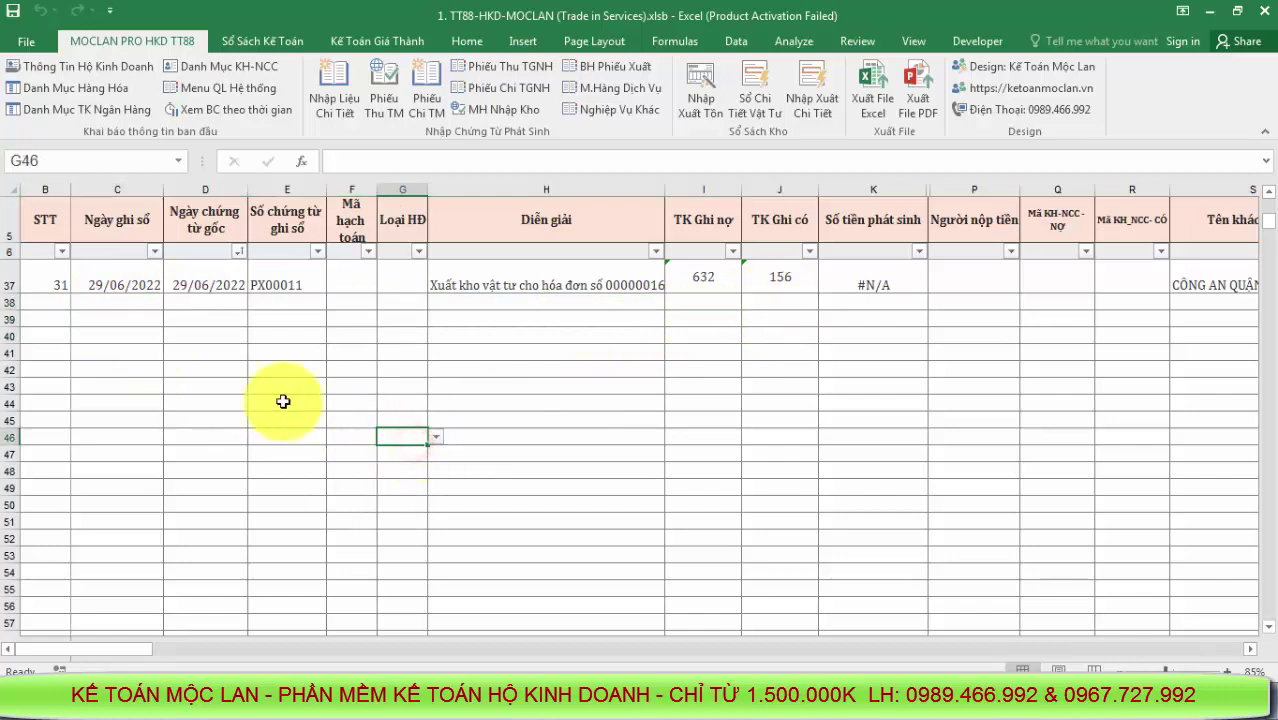
{"action": "left_click_drag", "start_coordinate": [102, 303], "coordinate": [772, 324]}
{"action": "left_click", "coordinate": [429, 455]}
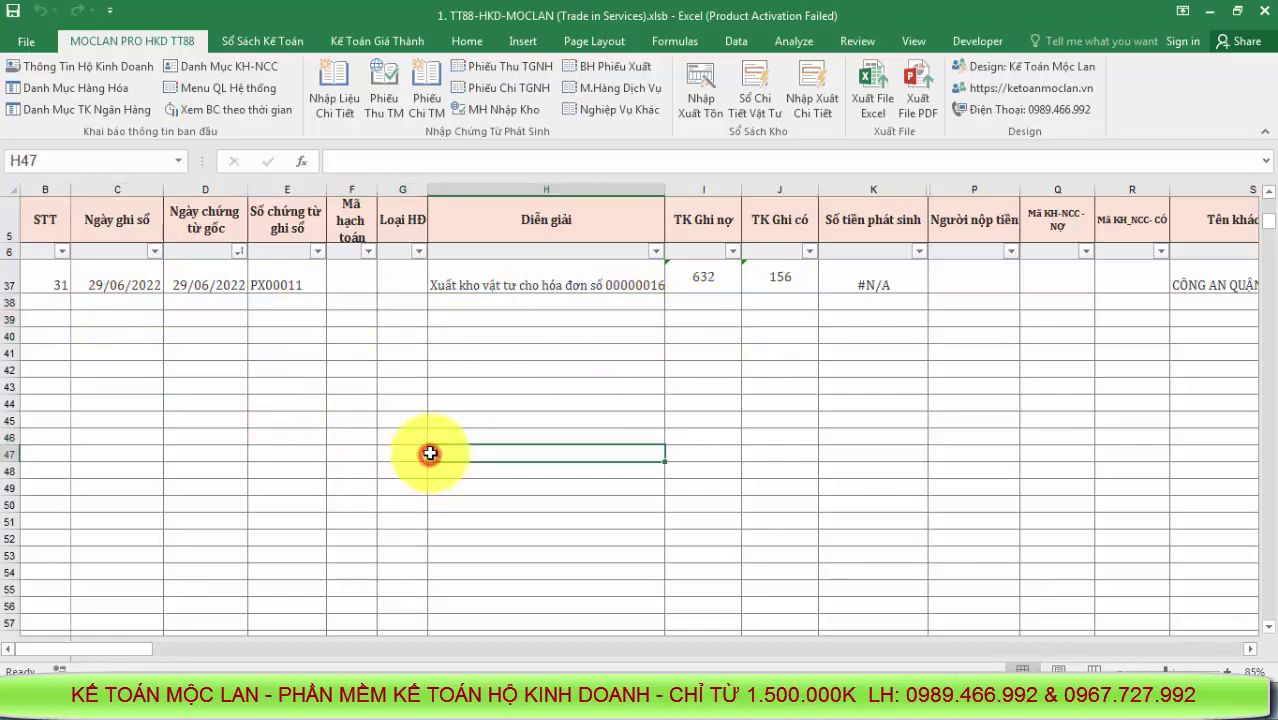
{"action": "left_click", "coordinate": [127, 298]}
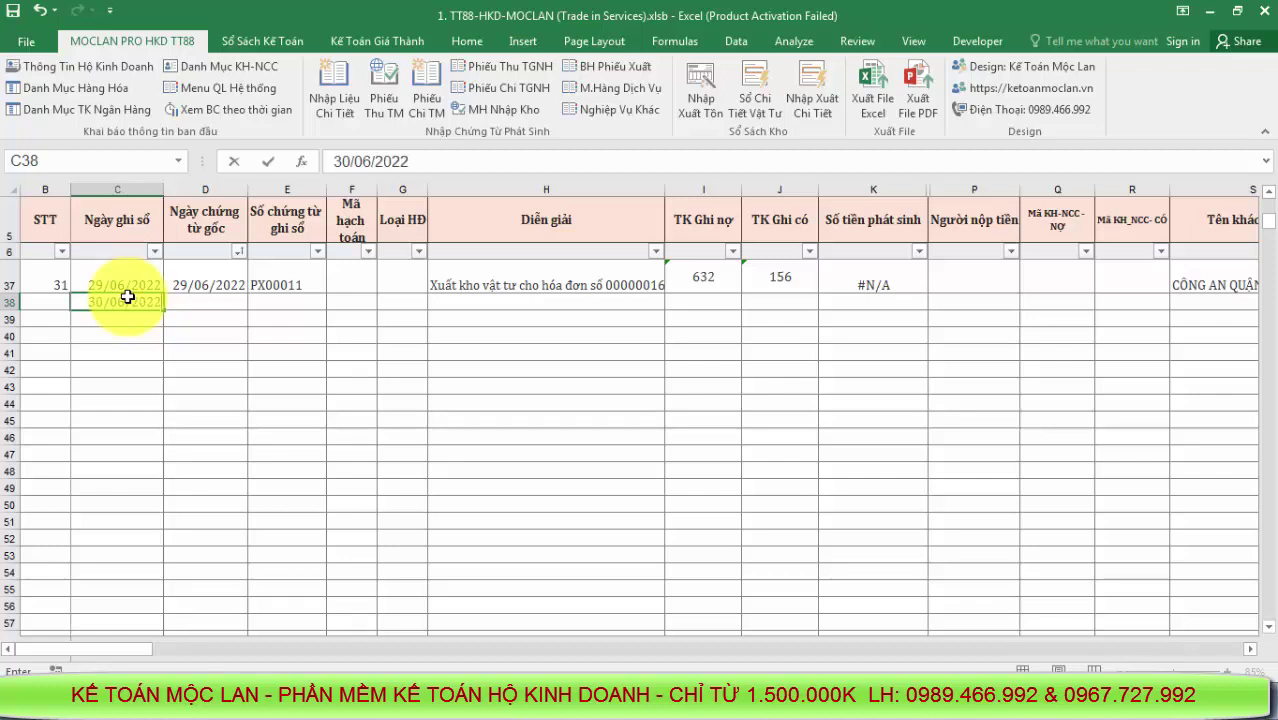
{"action": "left_click", "coordinate": [227, 300]}
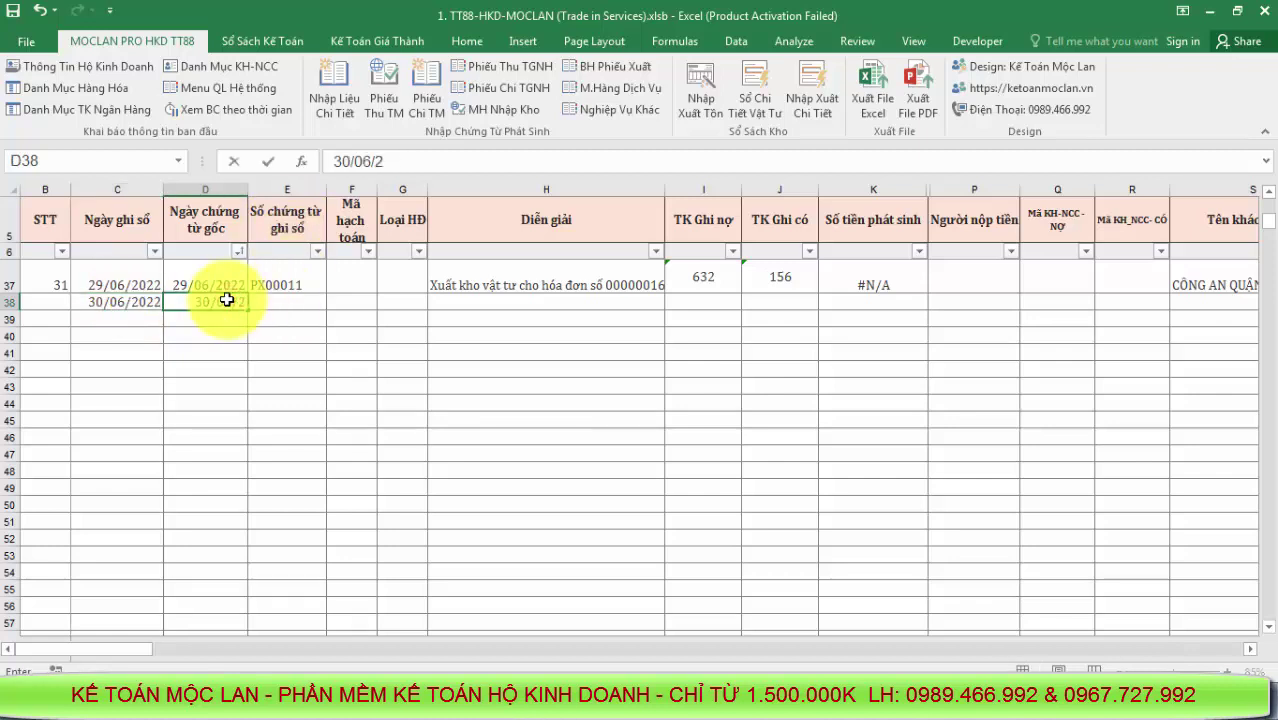
{"action": "type", "text": "30/06/2022"}
{"action": "left_click", "coordinate": [313, 316]}
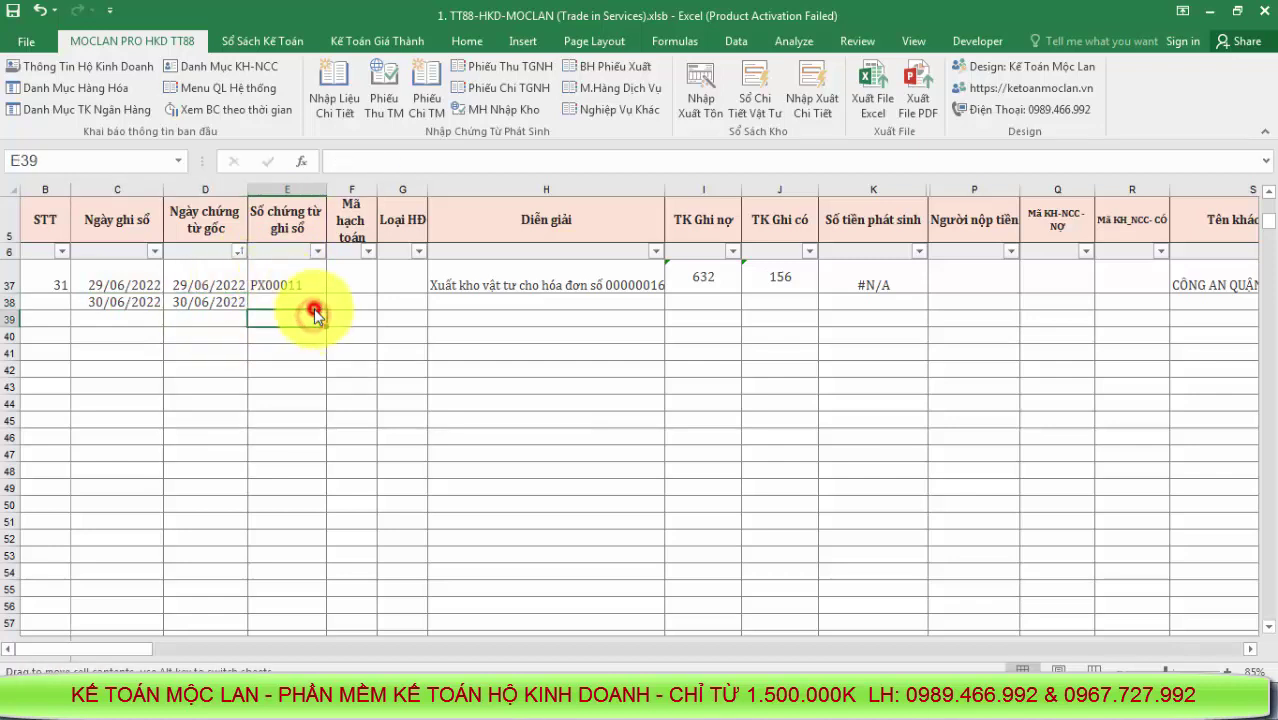
{"action": "left_click", "coordinate": [316, 302]}
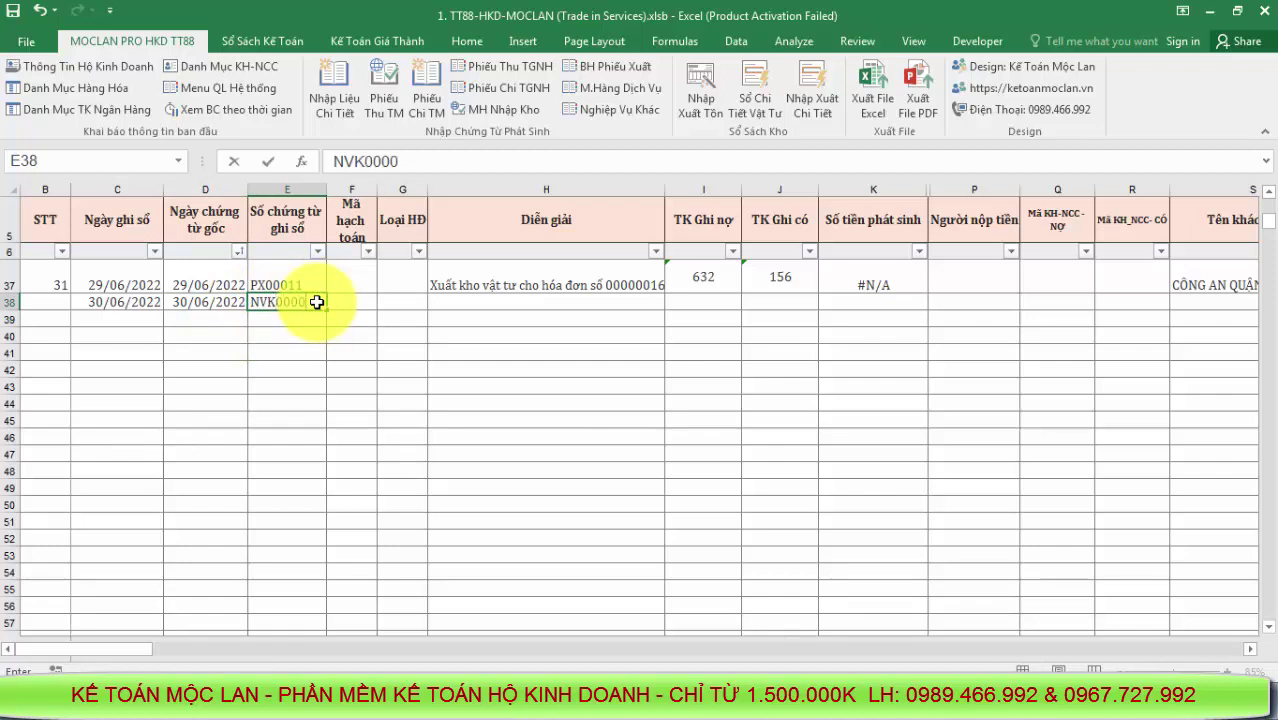
Fill row 38's description, debit 1541, credit 1111 and amount 1,500,000
{"action": "left_click", "coordinate": [531, 297]}
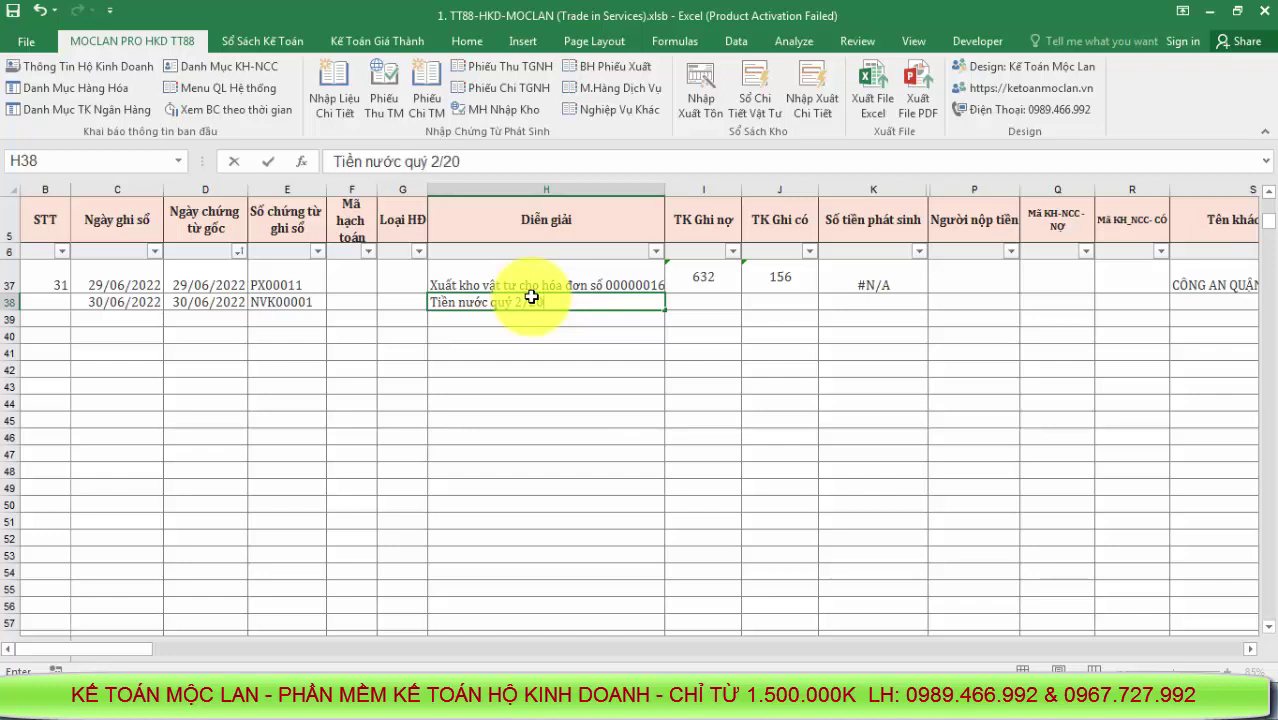
{"action": "left_click", "coordinate": [713, 297]}
{"action": "type", "text": "1"}
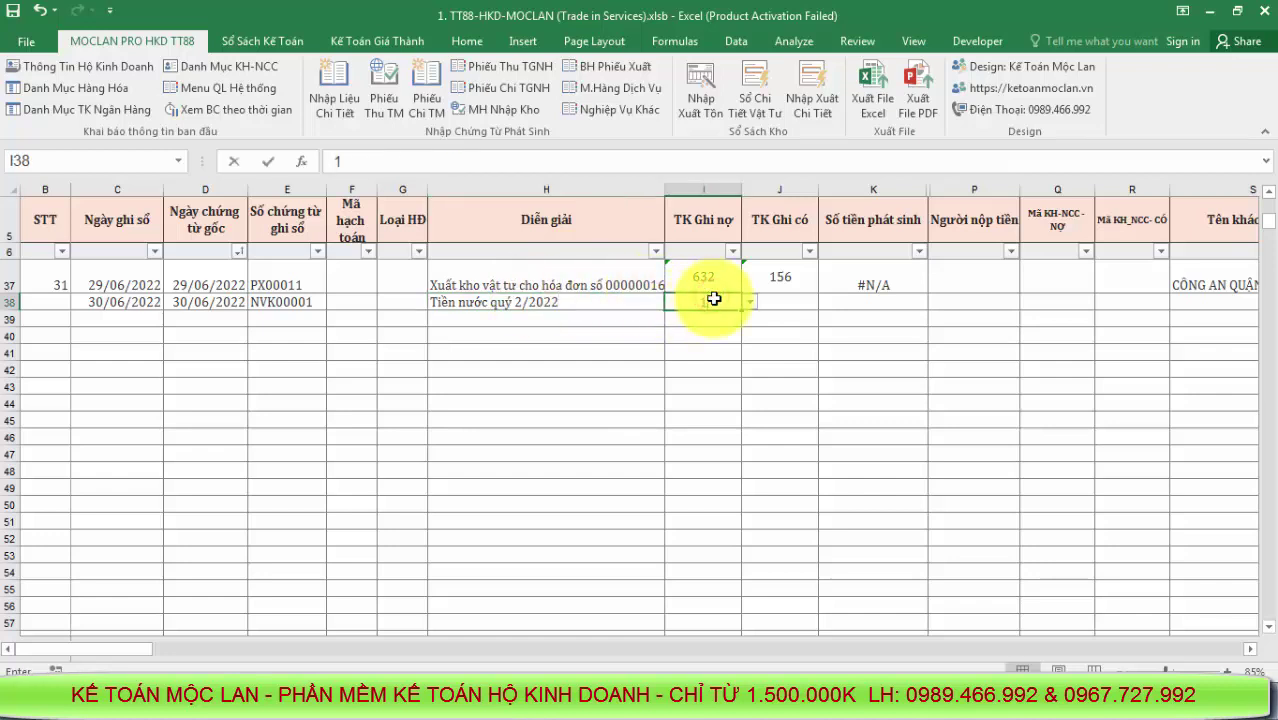
{"action": "type", "text": "541"}
{"action": "left_click", "coordinate": [779, 303]}
{"action": "type", "text": "1111"}
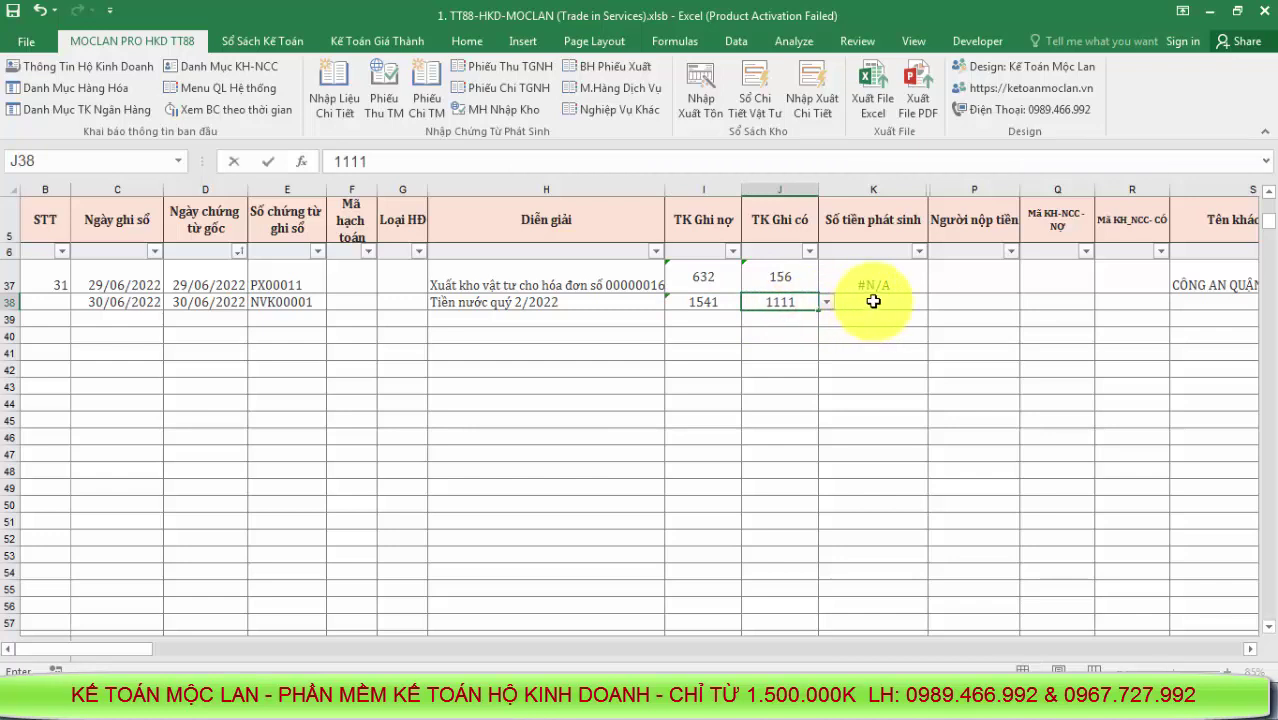
{"action": "left_click", "coordinate": [873, 301]}
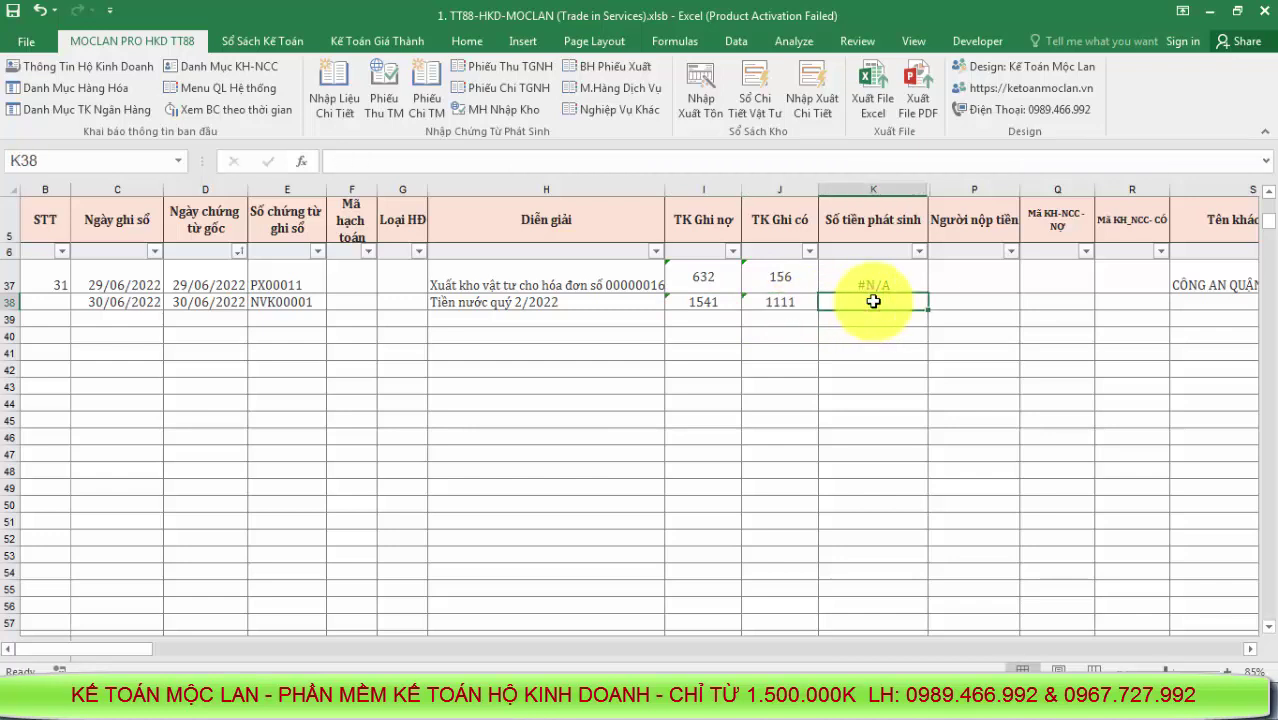
{"action": "type", "text": "1.500.000"}
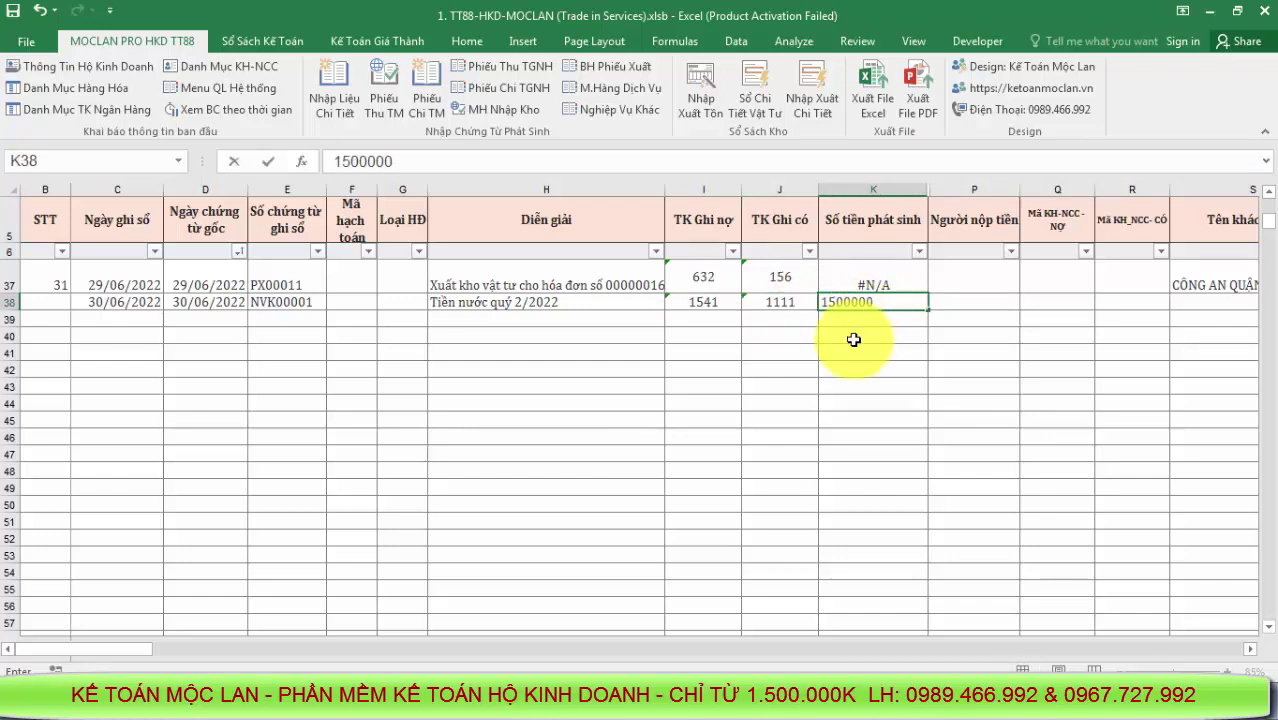
{"action": "left_click", "coordinate": [847, 336]}
{"action": "left_click_drag", "start_coordinate": [881, 302], "coordinate": [125, 301]}
{"action": "left_click", "coordinate": [211, 90]}
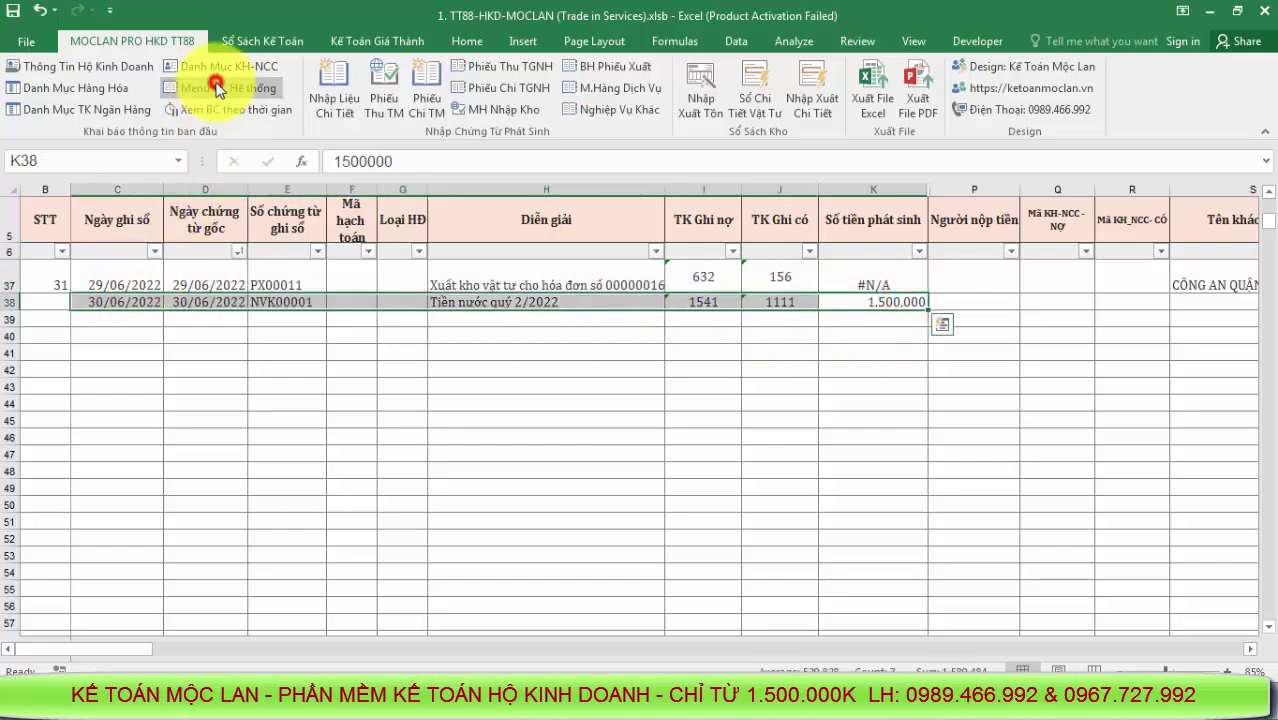
Check the 1,500,000 water charge under account 1541 in the production cost ledger, then return to the menu
{"action": "left_click", "coordinate": [505, 347]}
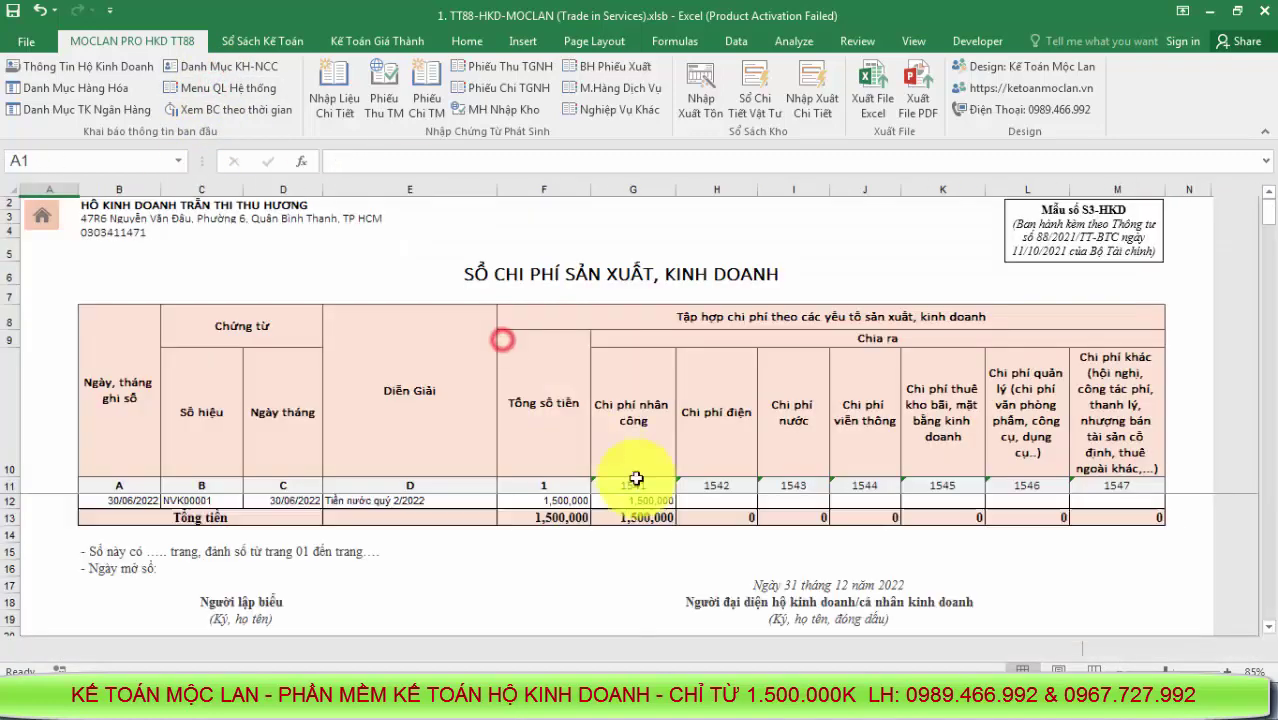
{"action": "left_click", "coordinate": [712, 520]}
{"action": "left_click", "coordinate": [557, 520]}
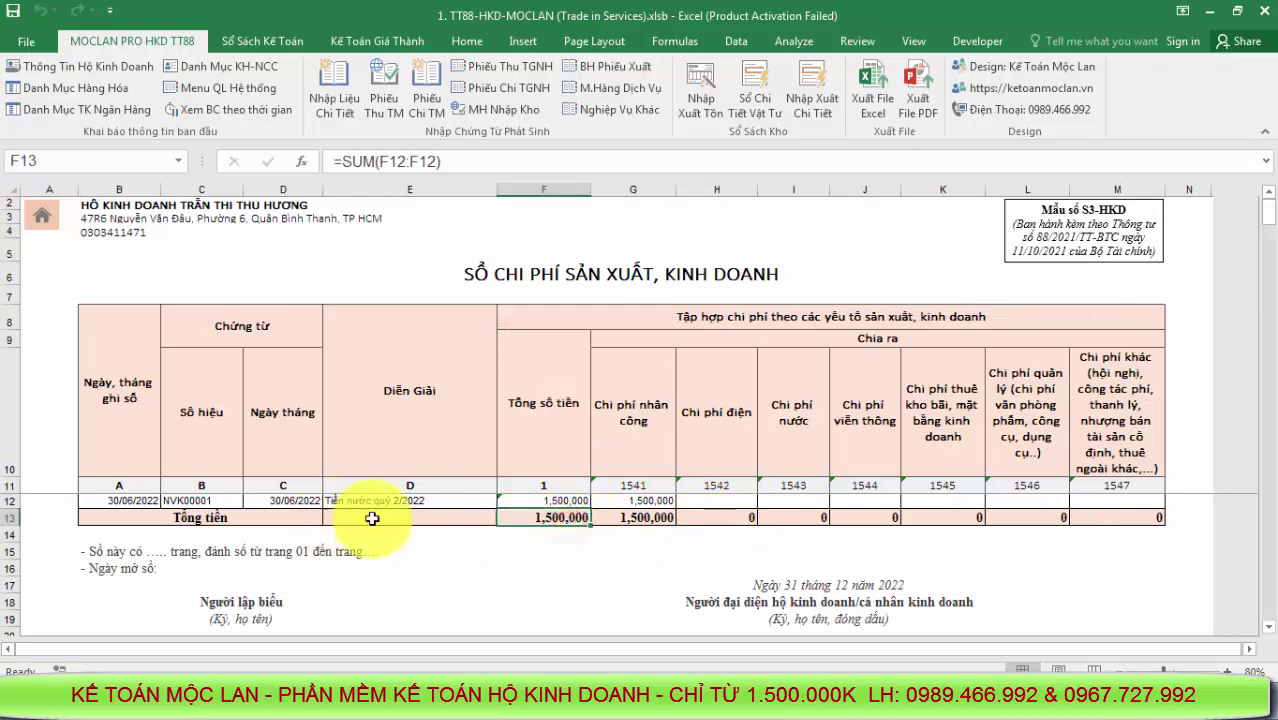
{"action": "left_click", "coordinate": [412, 500]}
{"action": "left_click", "coordinate": [694, 505]}
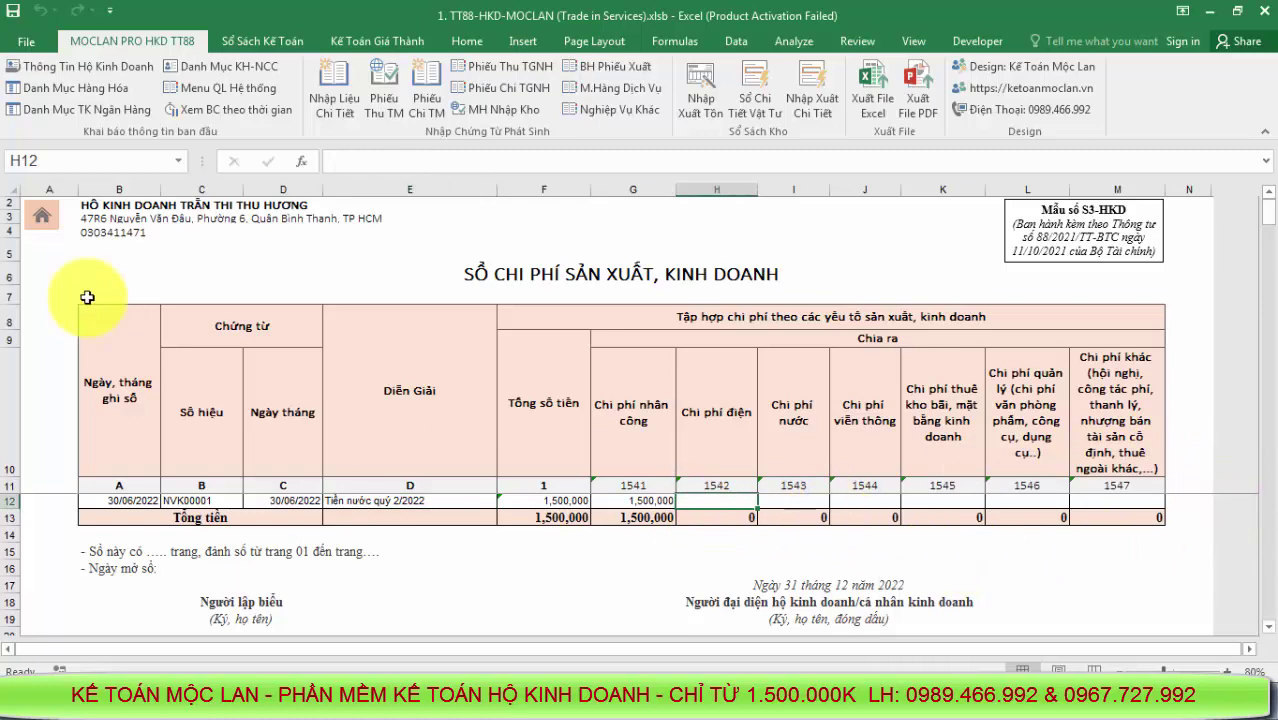
{"action": "left_click", "coordinate": [42, 217]}
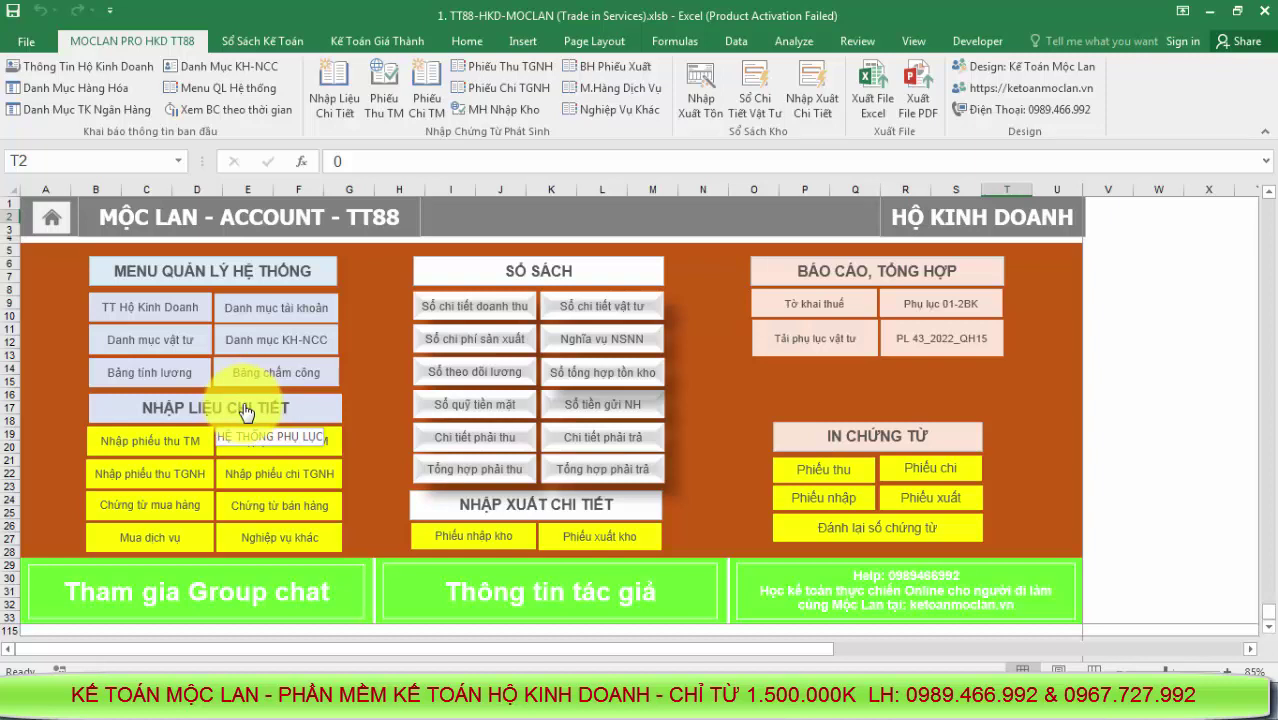
Open and close the Nhập phiếu chi TGNH and Chứng từ bán hàng entry forms
{"action": "left_click", "coordinate": [249, 474]}
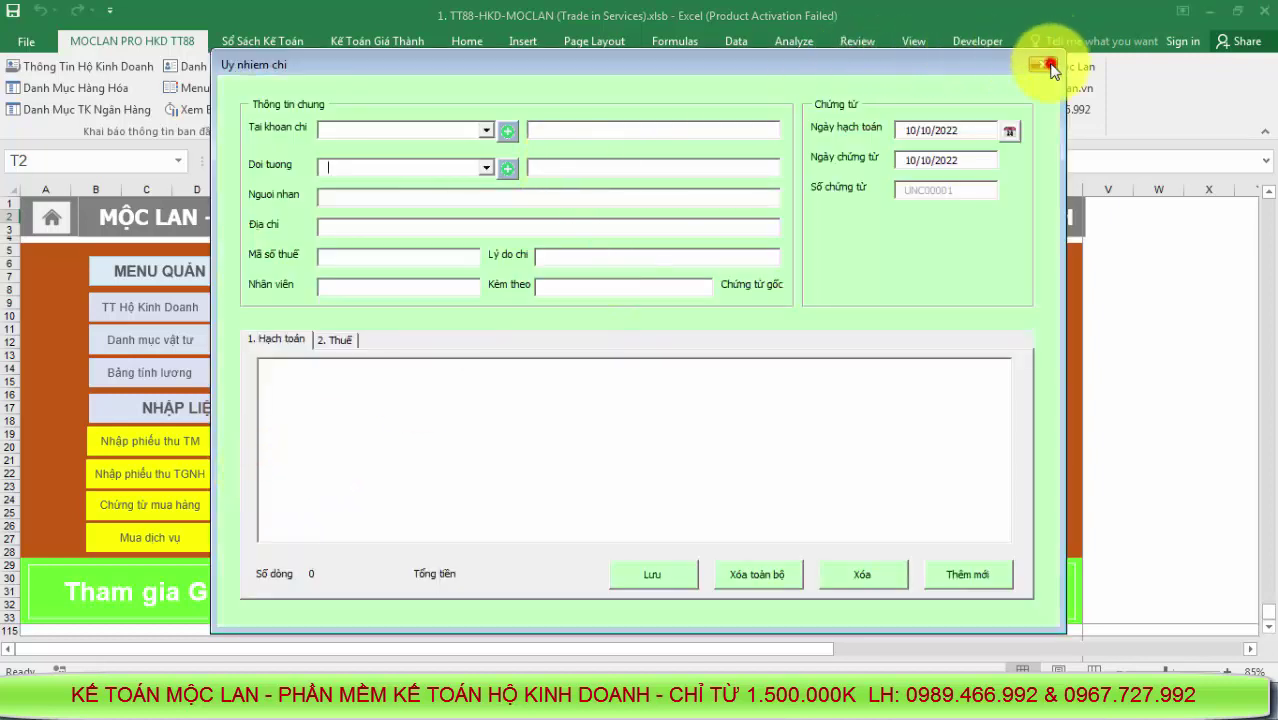
{"action": "left_click", "coordinate": [1047, 66]}
{"action": "left_click", "coordinate": [257, 500]}
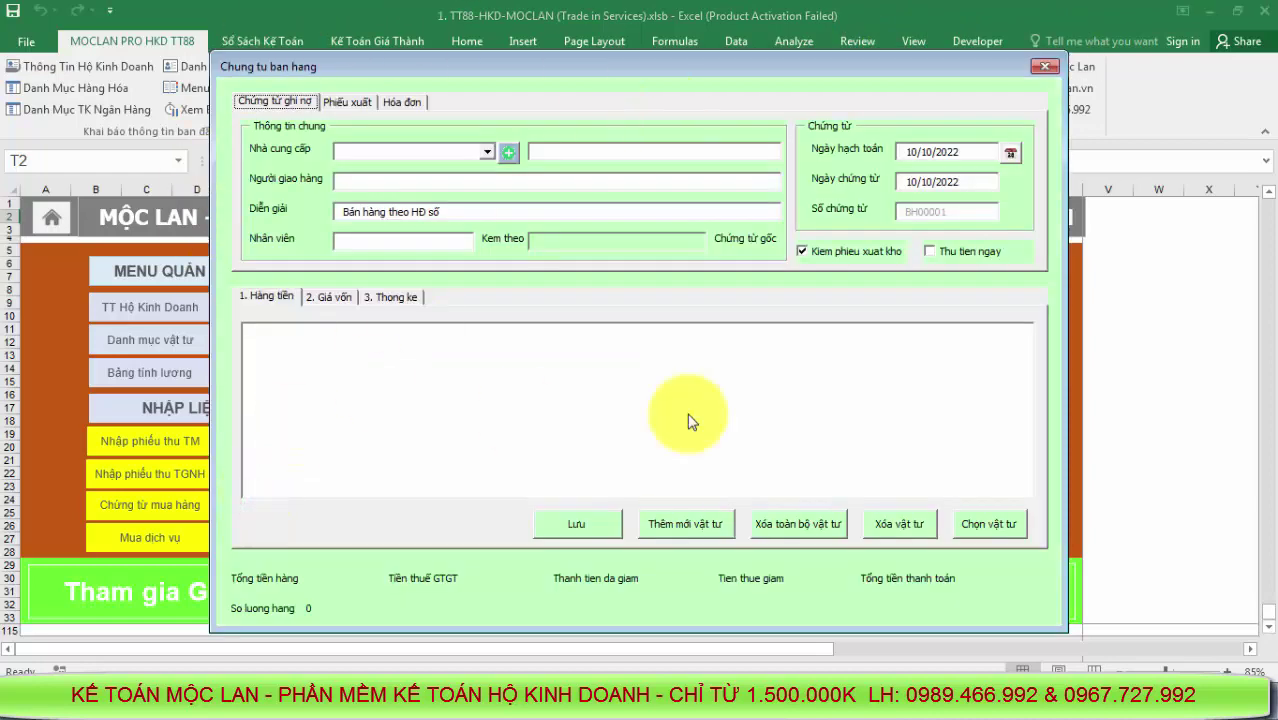
{"action": "left_click", "coordinate": [1040, 68]}
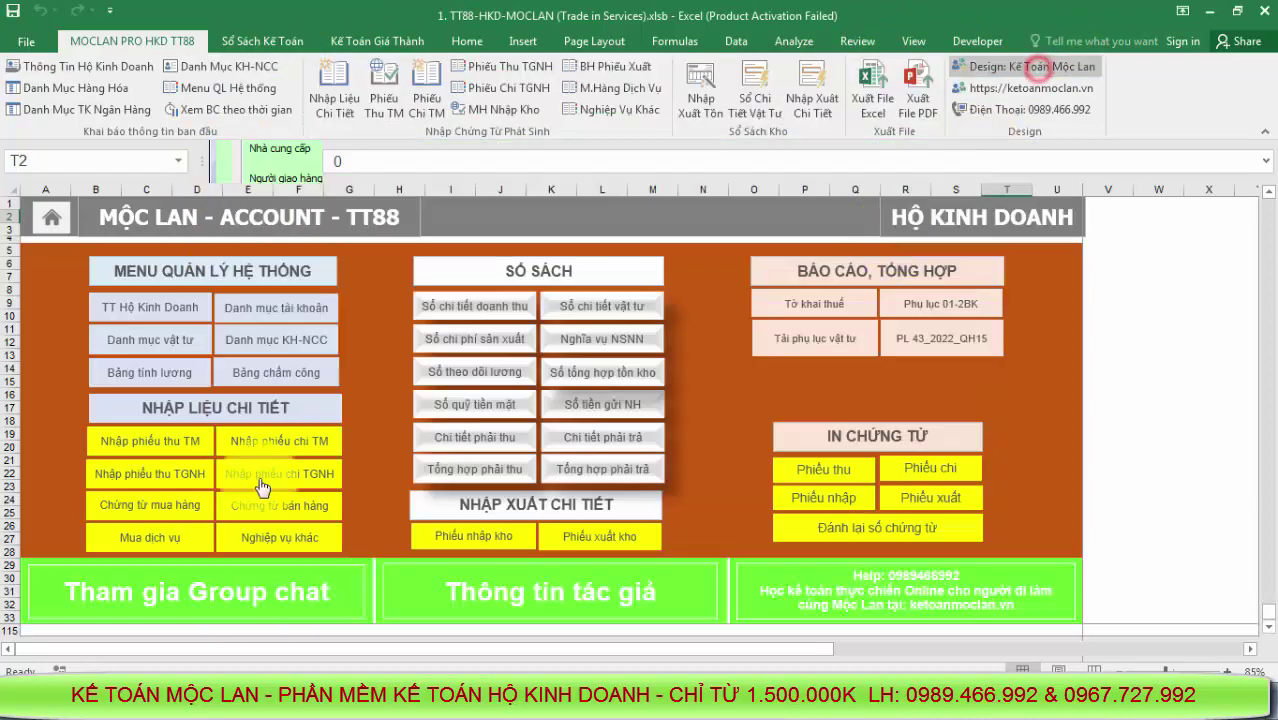
Review the new voucher row in the detailed entry sheet and the detailed stock in/out list
{"action": "left_click", "coordinate": [188, 402]}
{"action": "left_click", "coordinate": [544, 302]}
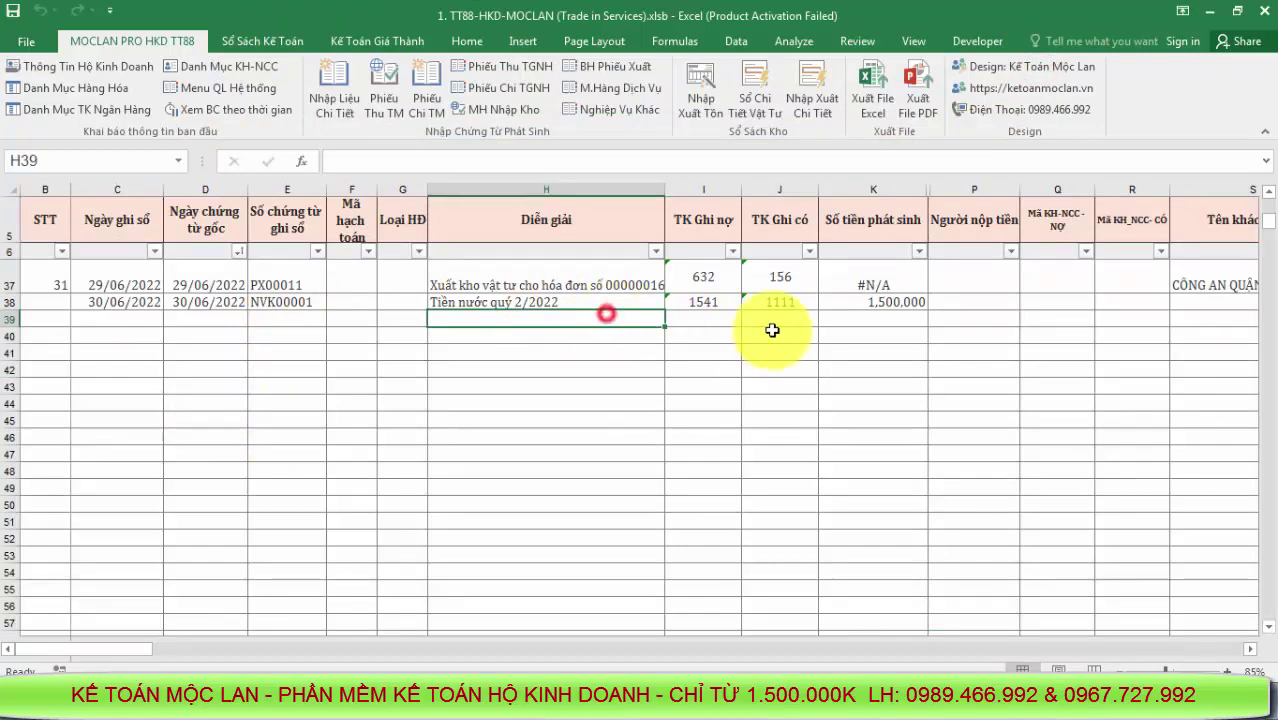
{"action": "left_click_drag", "start_coordinate": [896, 308], "coordinate": [123, 306]}
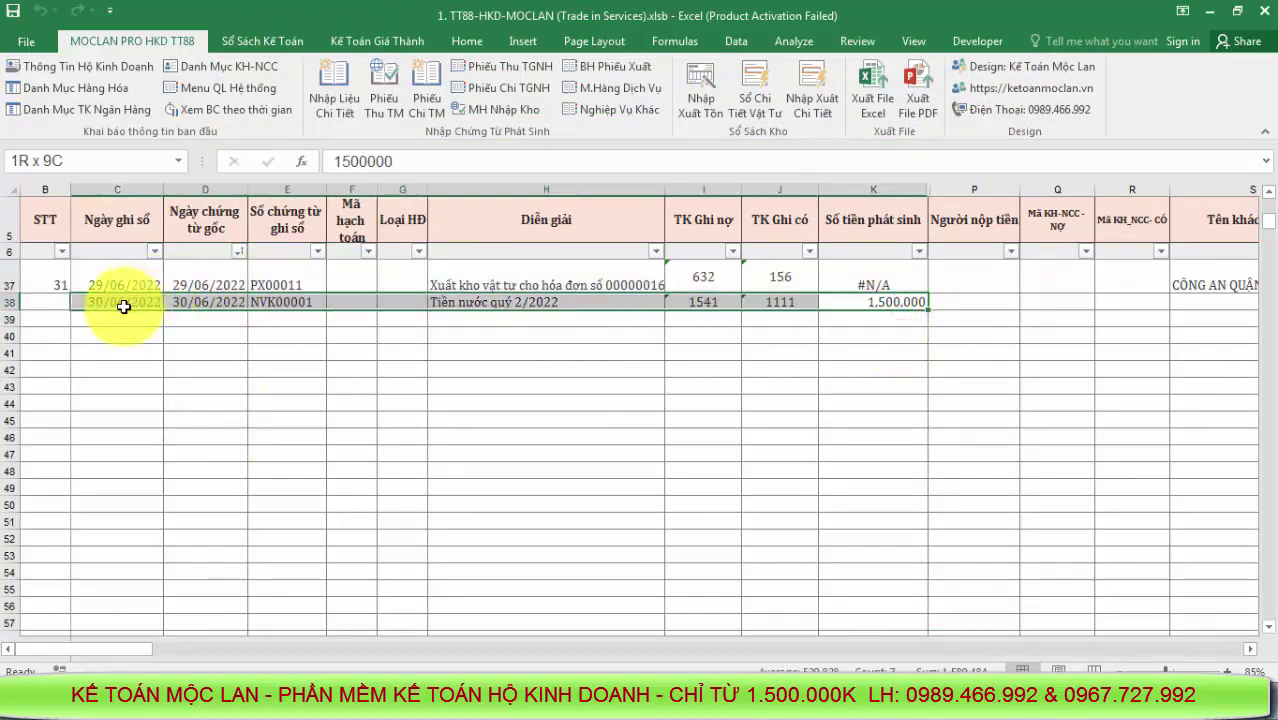
{"action": "left_click", "coordinate": [575, 402]}
{"action": "left_click", "coordinate": [246, 84]}
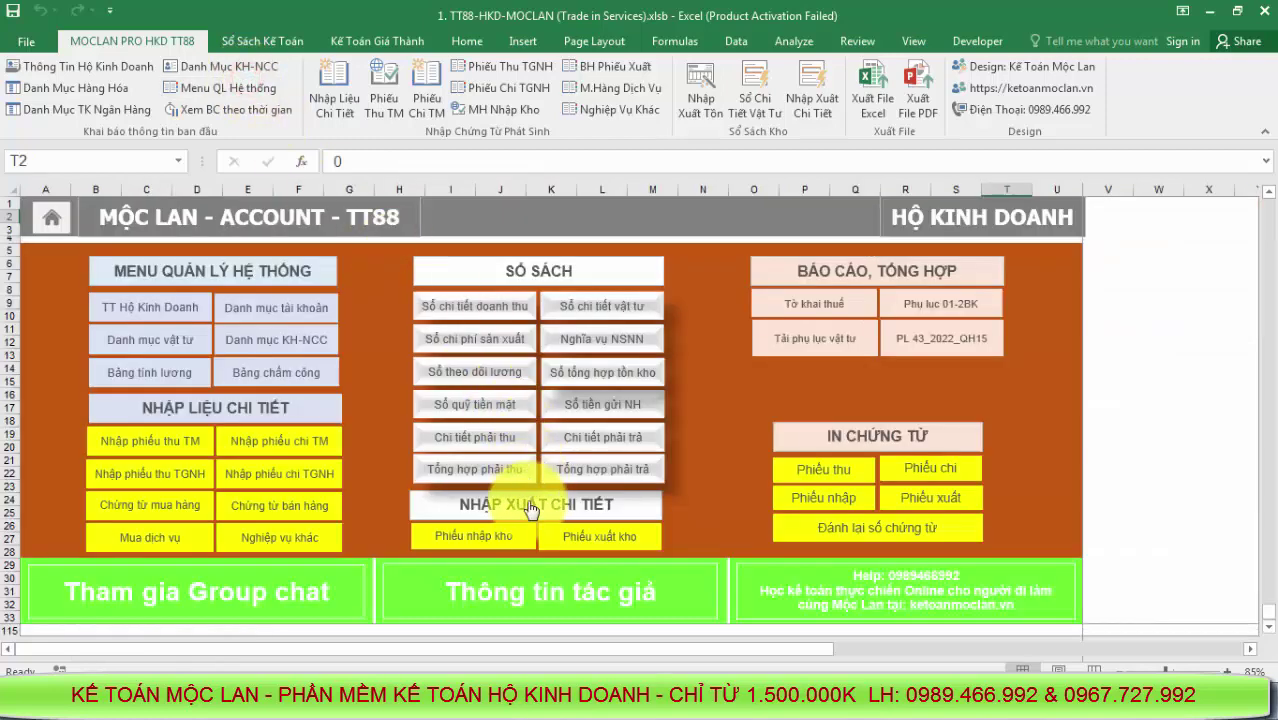
{"action": "left_click", "coordinate": [528, 508]}
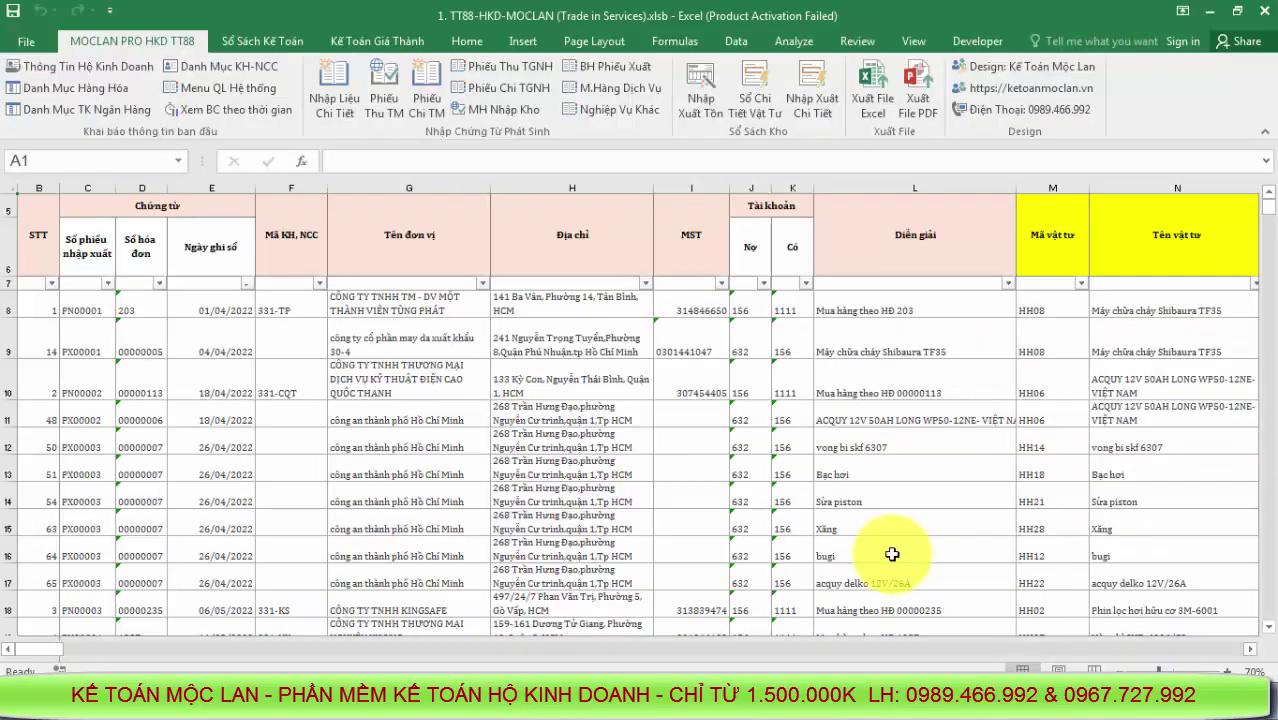
{"action": "left_click", "coordinate": [209, 94]}
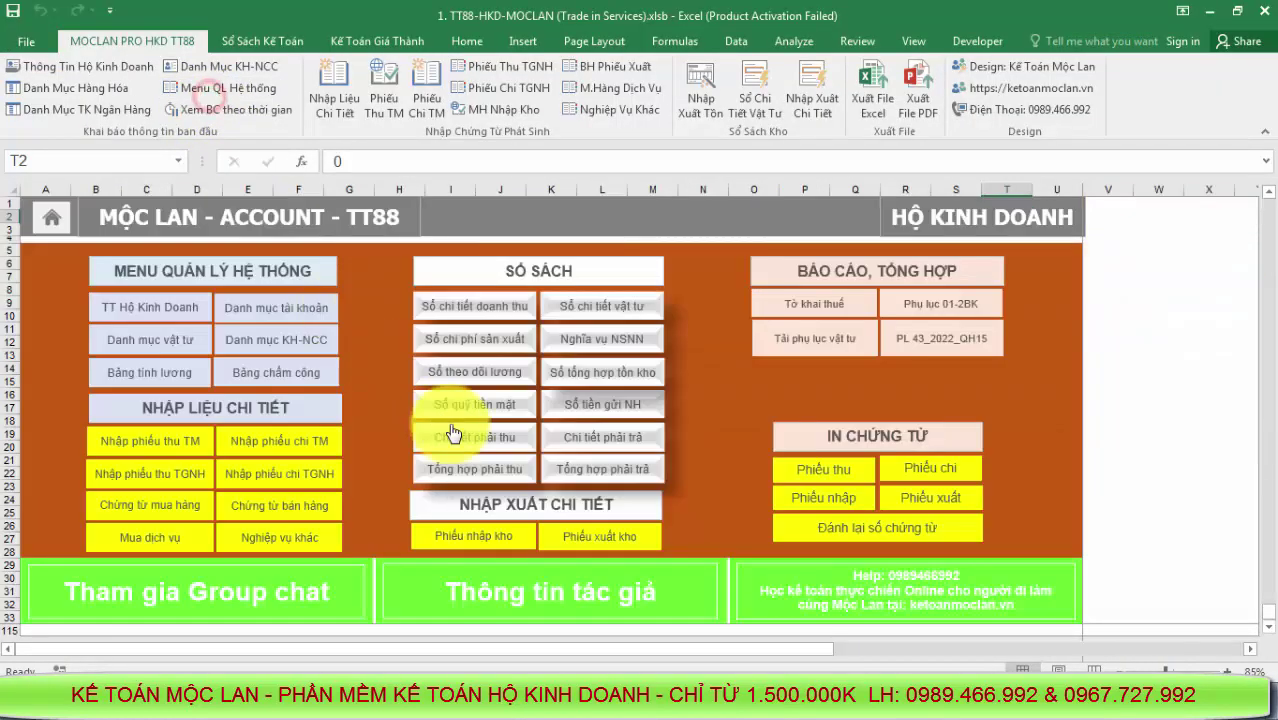
In the detailed voucher entry sheet, inspect row 37's #N/A amount and credit account 156
{"action": "left_click", "coordinate": [227, 408]}
{"action": "left_click_drag", "start_coordinate": [465, 487], "coordinate": [628, 474]}
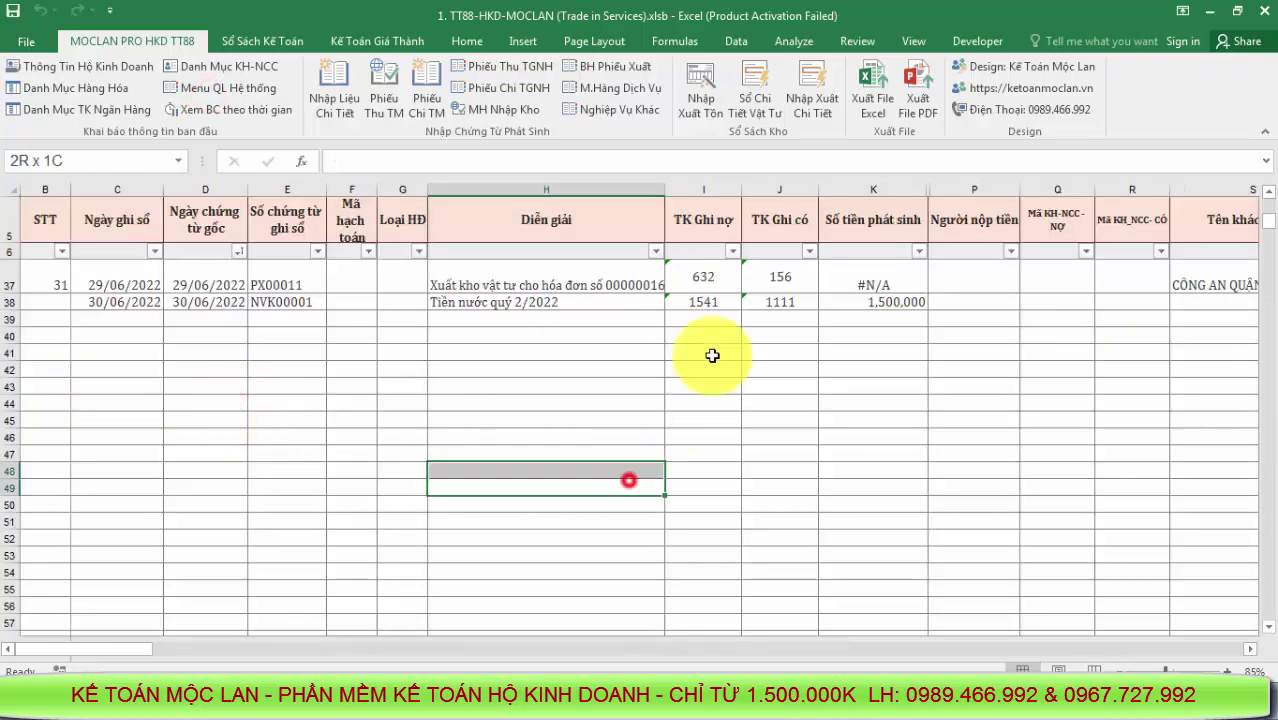
{"action": "left_click", "coordinate": [915, 287]}
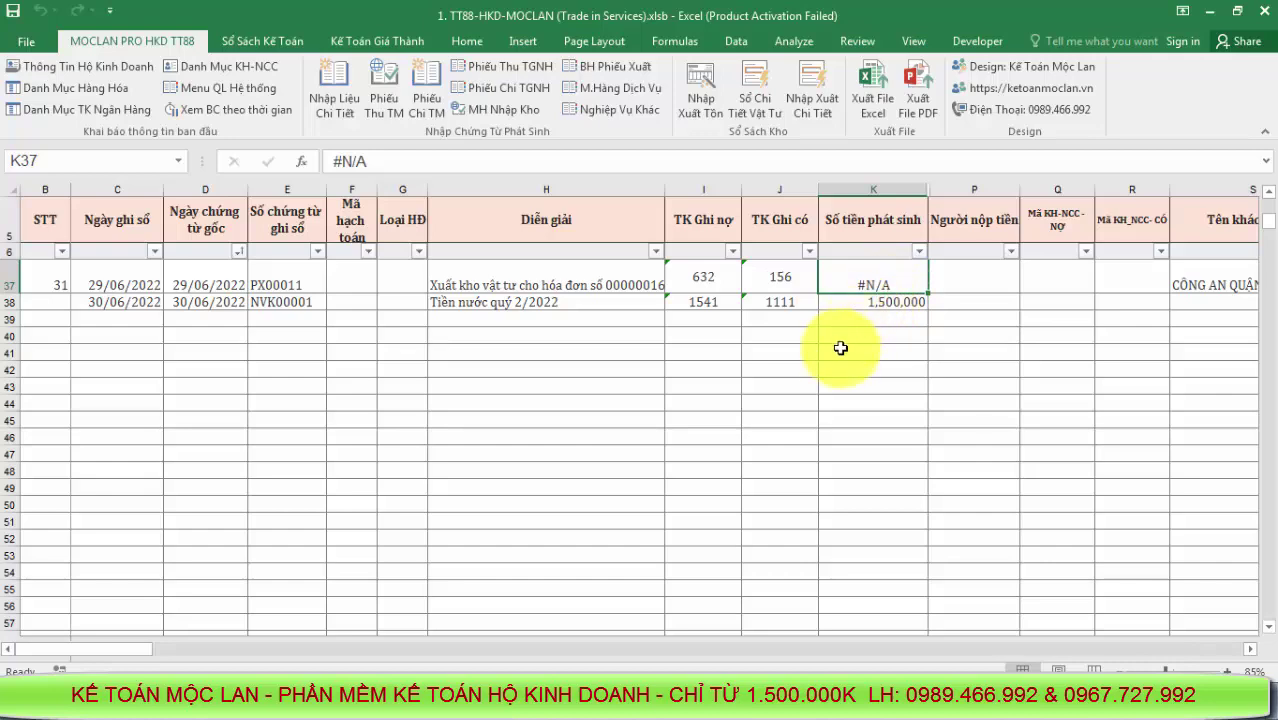
{"action": "left_click", "coordinate": [778, 284]}
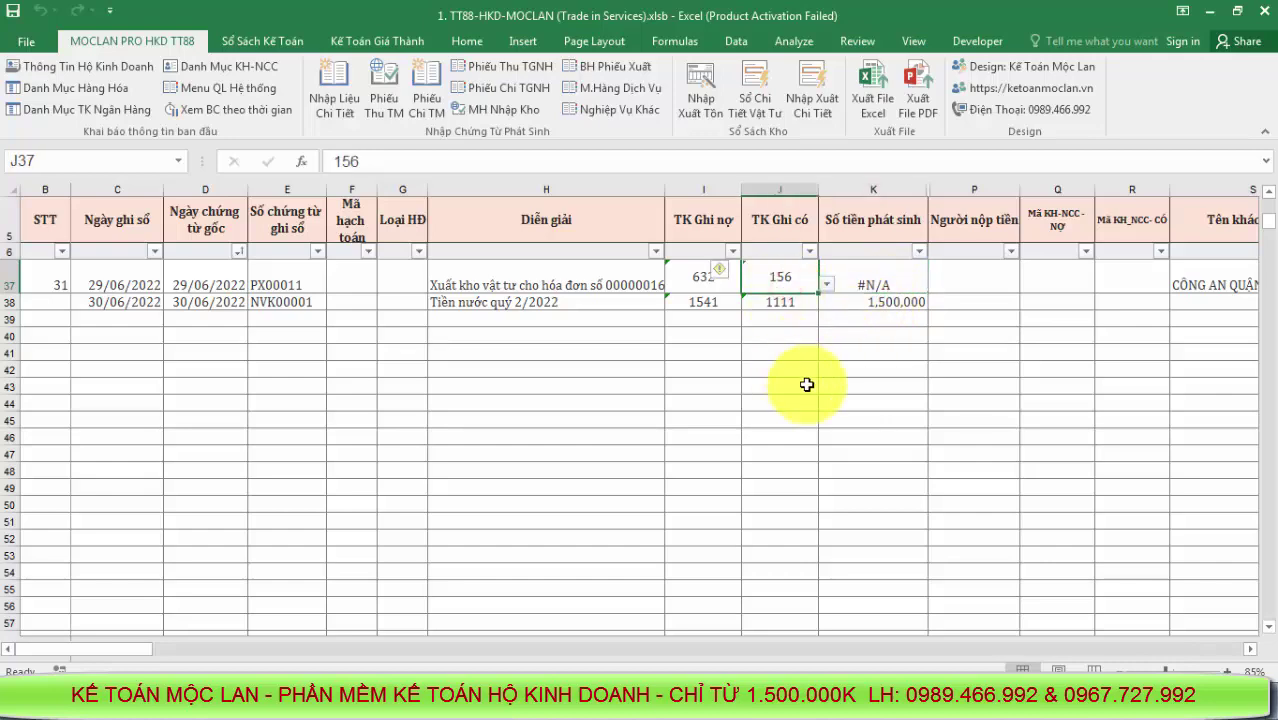
Compare row 29's #N/A amount with the issue value formula in the original household business workbook
{"action": "scroll", "coordinate": [807, 384], "scroll_direction": "up", "scroll_amount": 3}
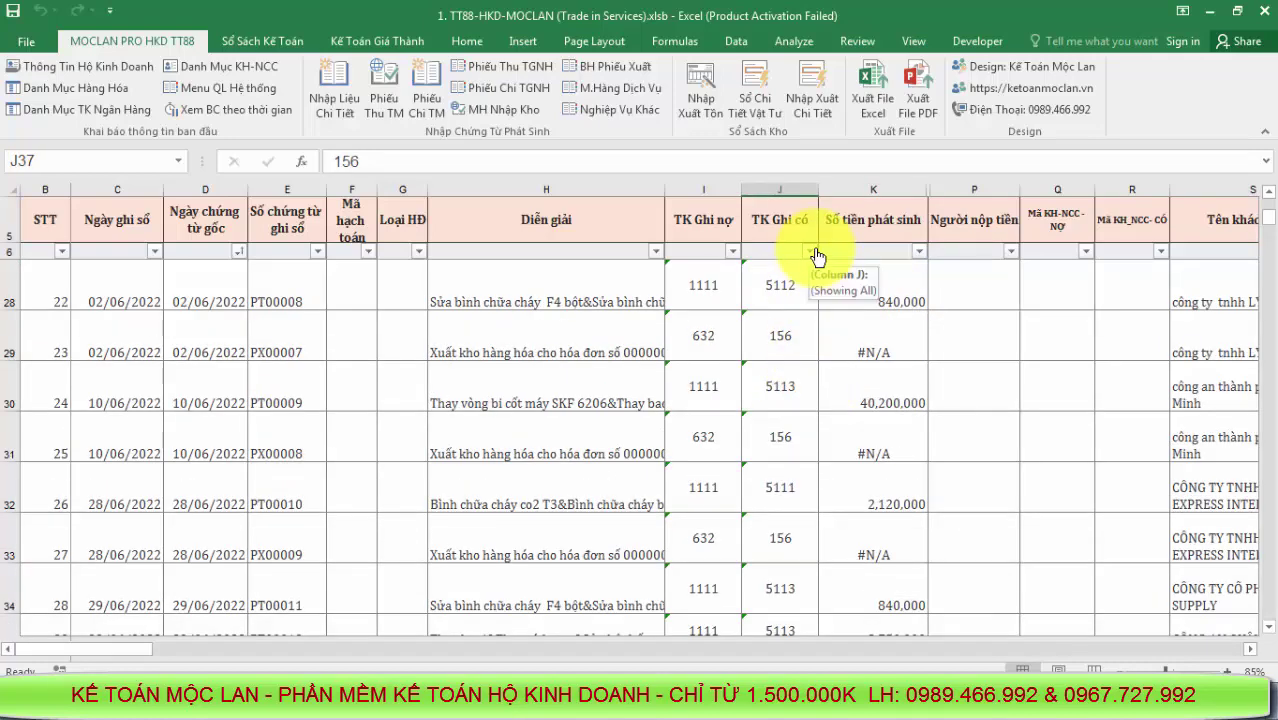
{"action": "left_click", "coordinate": [874, 335]}
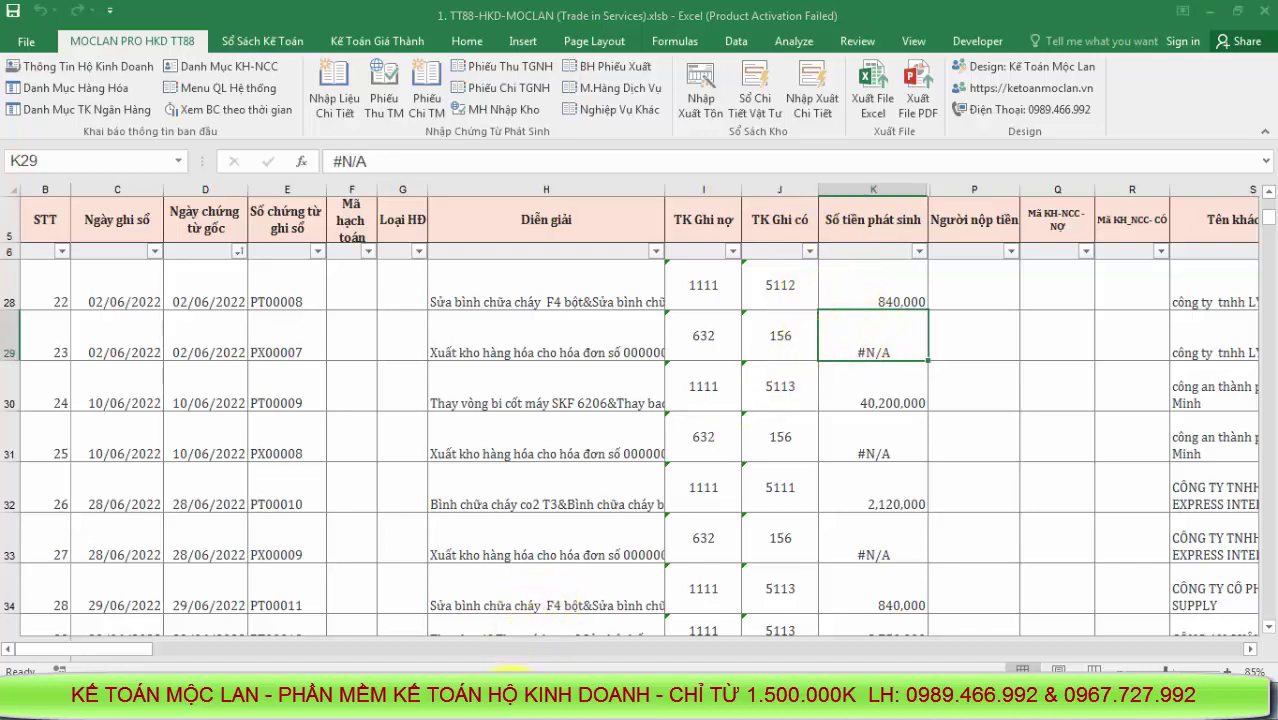
{"action": "mouse_move", "coordinate": [510, 668]}
{"action": "left_click", "coordinate": [436, 656]}
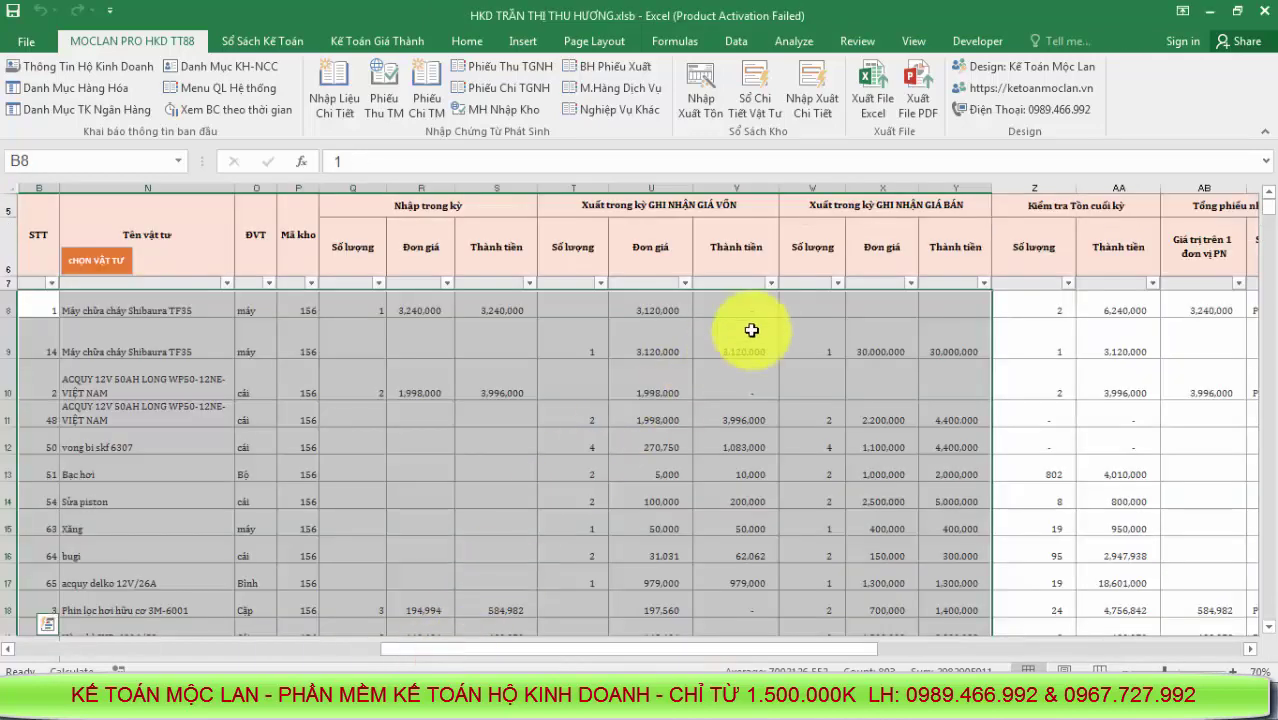
{"action": "left_click", "coordinate": [751, 330]}
In the detailed voucher entry sheet, check row 37's credit account and row 36's amount formula
{"action": "left_click", "coordinate": [222, 88]}
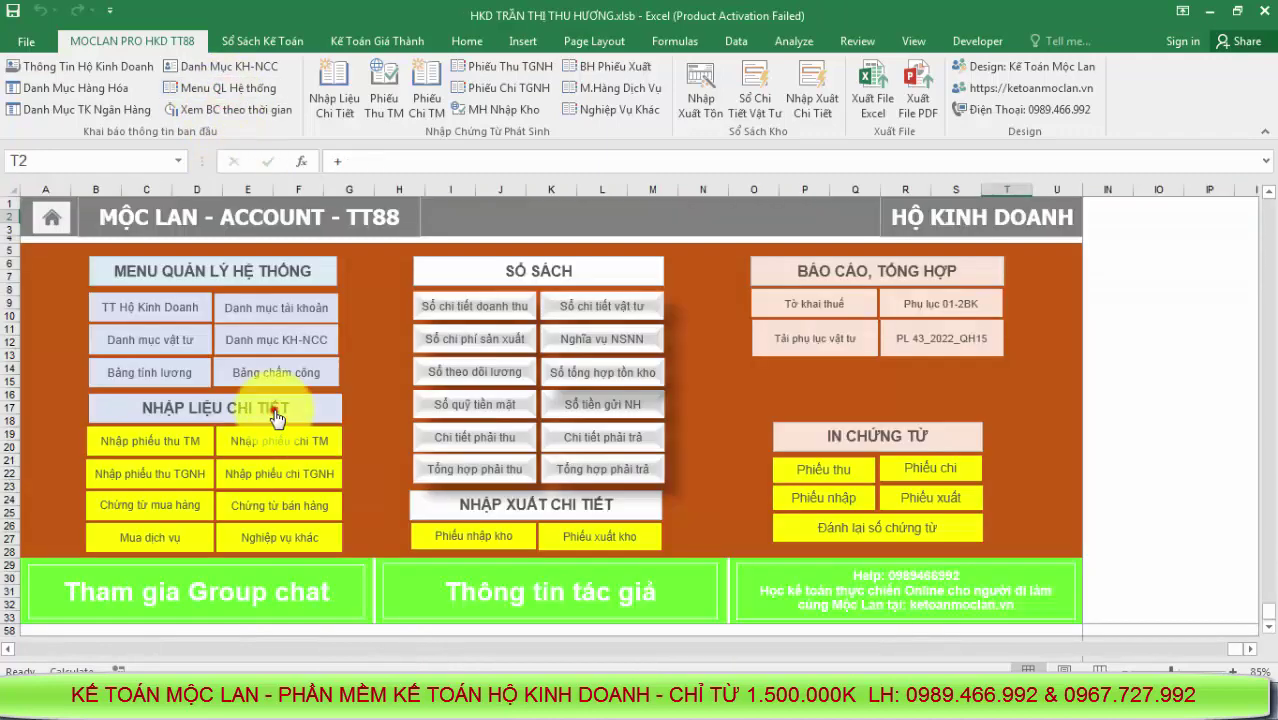
{"action": "left_click", "coordinate": [277, 418]}
{"action": "left_click", "coordinate": [720, 405]}
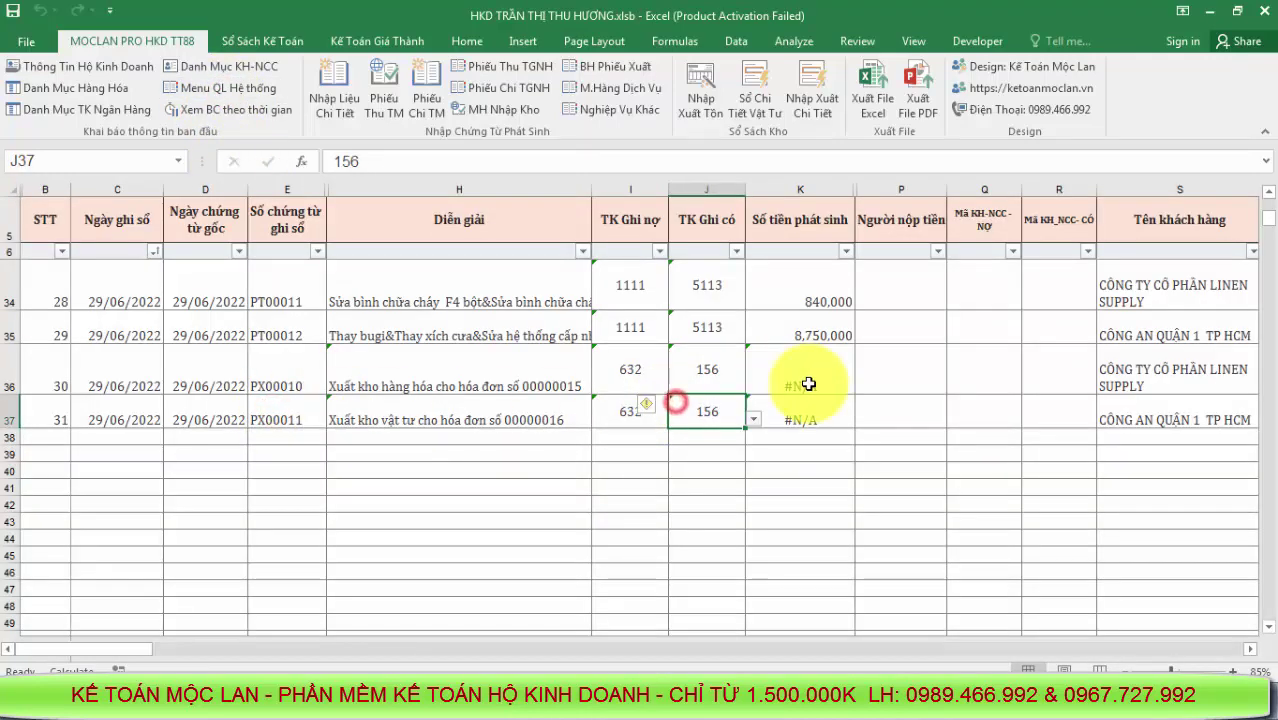
{"action": "left_click", "coordinate": [812, 379]}
{"action": "scroll", "coordinate": [808, 412], "scroll_direction": "up", "scroll_amount": 9}
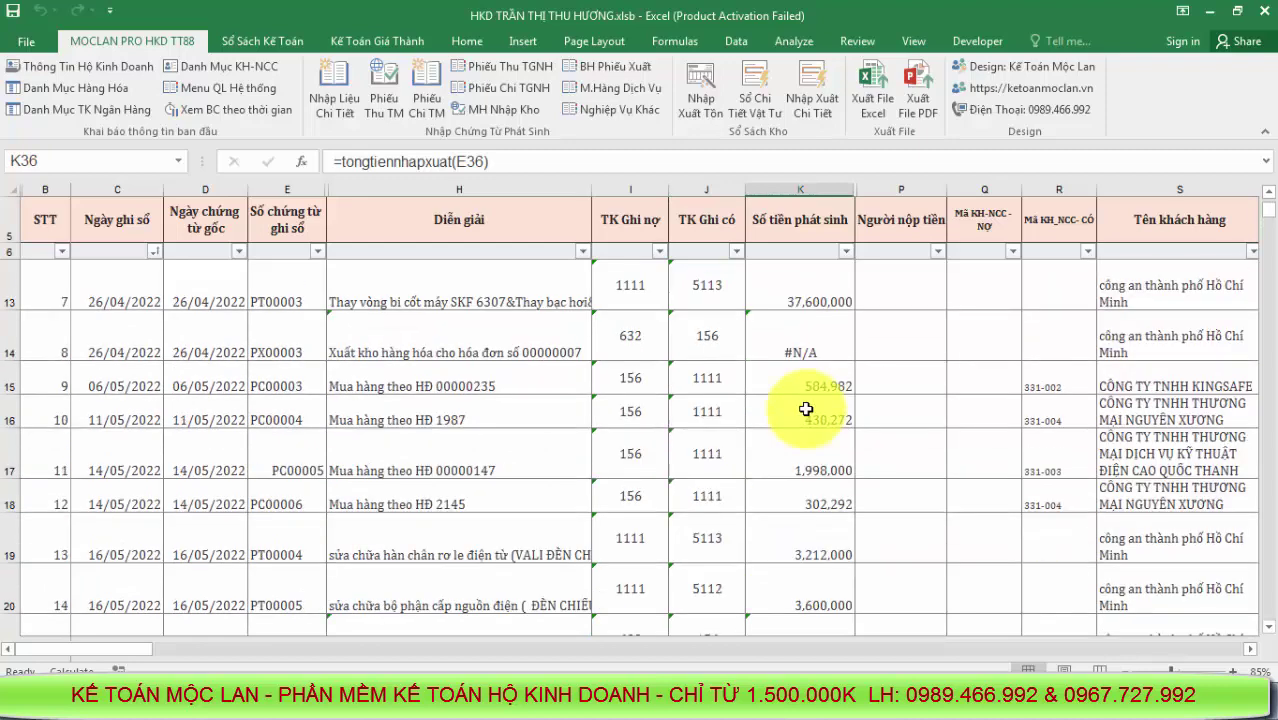
Re-commit K9's =tongtiennhapxuat(E9) formula so it shows 3,120,000; K12 still shows #N/A
{"action": "left_click", "coordinate": [806, 399]}
{"action": "double_click", "coordinate": [808, 399]}
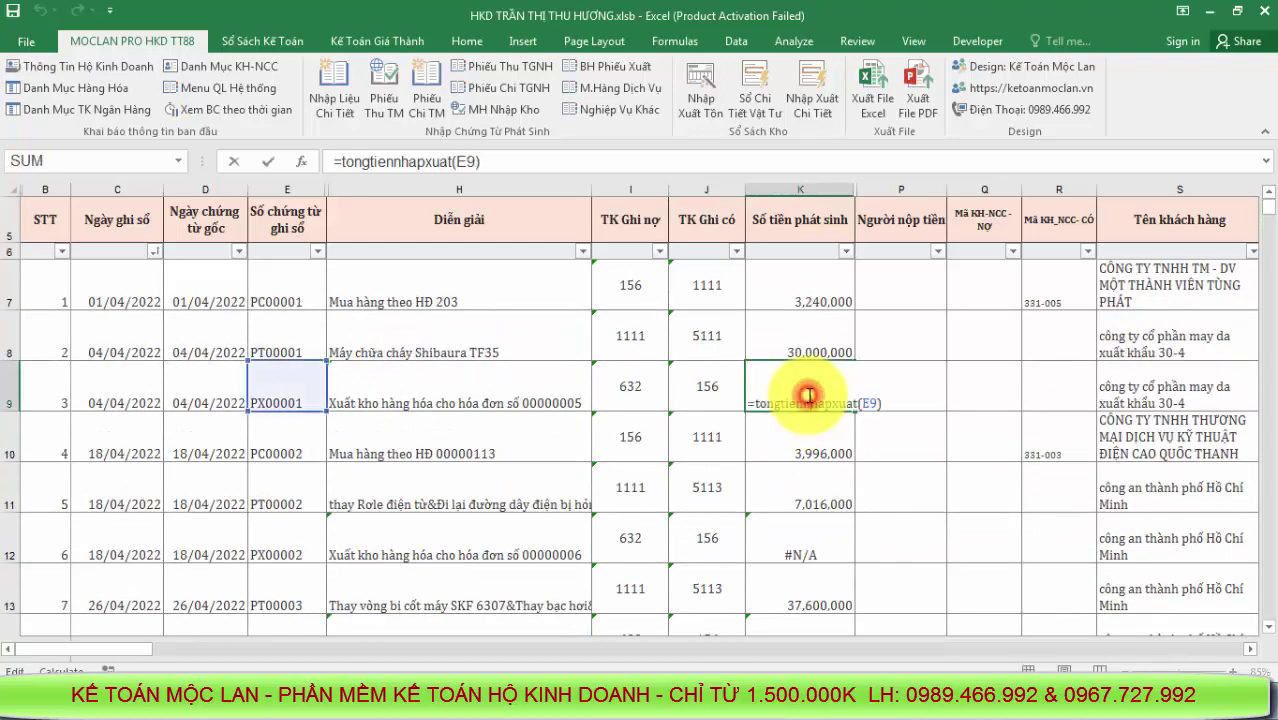
{"action": "key", "text": "Return"}
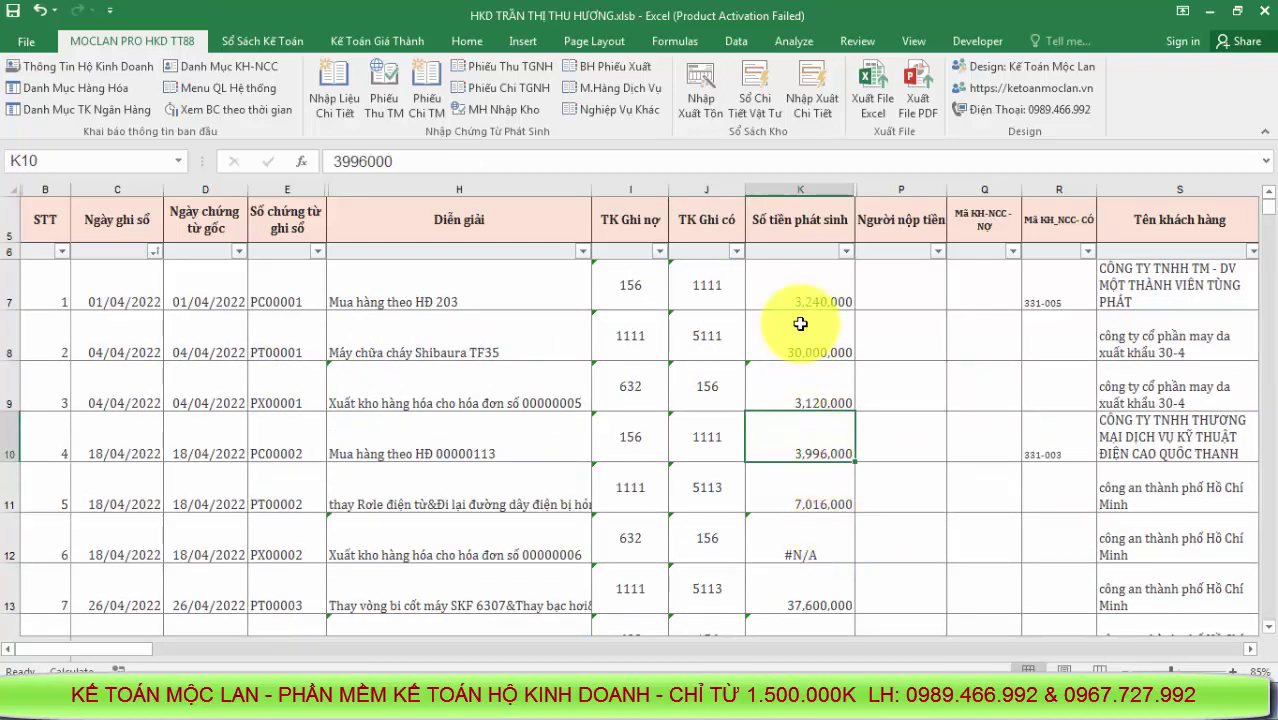
{"action": "left_click", "coordinate": [819, 381]}
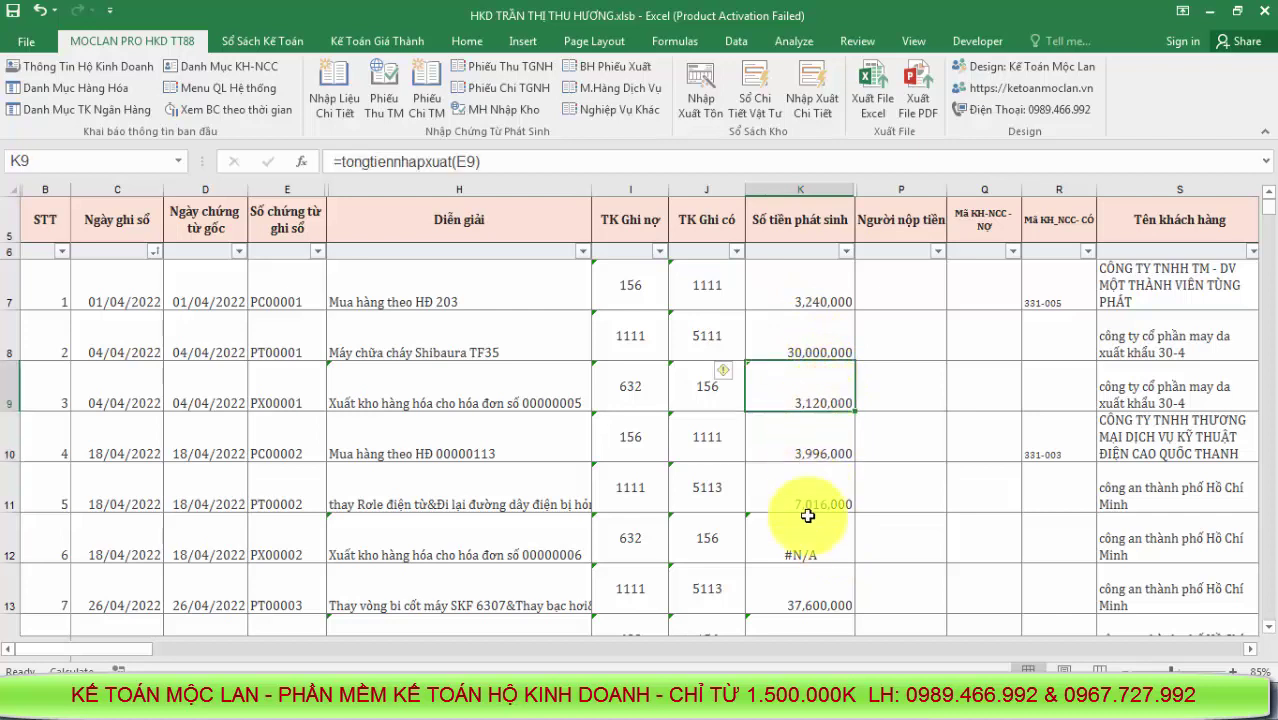
{"action": "left_click", "coordinate": [802, 550]}
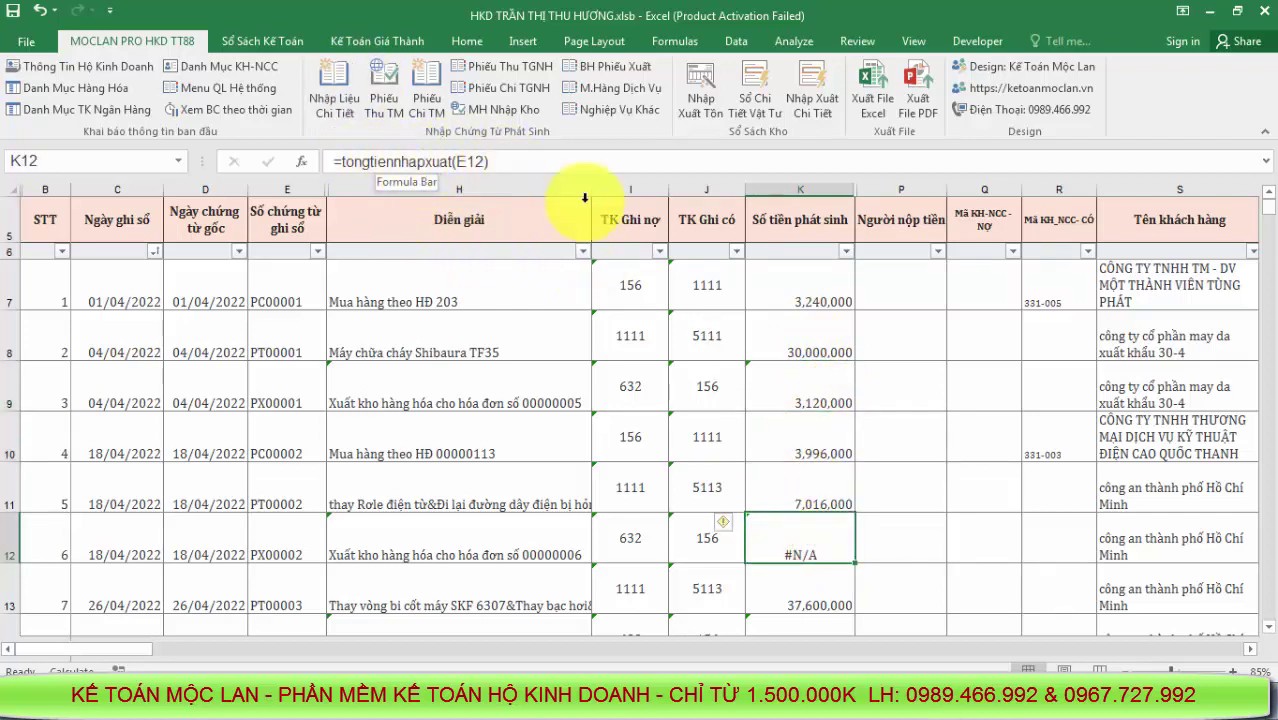
Filter the TK Ghi có column to account 156 and check the restored K9 amount
{"action": "left_click", "coordinate": [737, 252]}
{"action": "left_click", "coordinate": [784, 432]}
{"action": "left_click", "coordinate": [784, 462]}
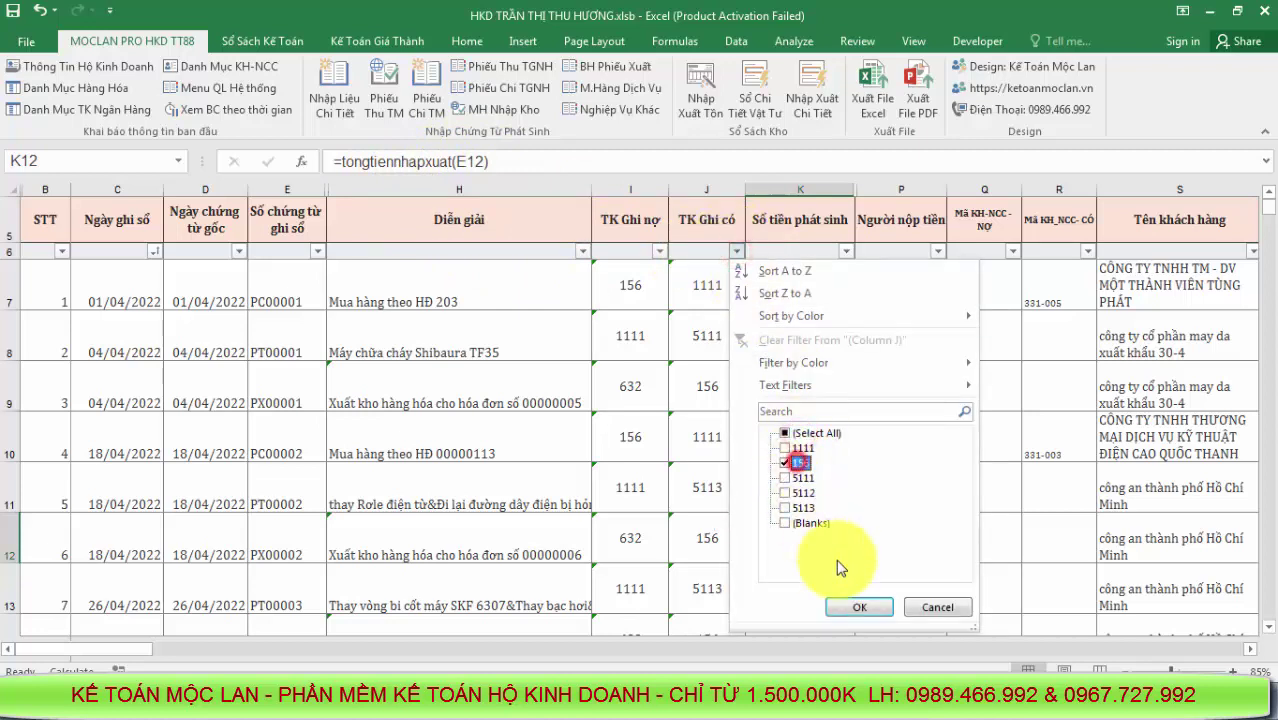
{"action": "left_click", "coordinate": [859, 607]}
{"action": "left_click", "coordinate": [879, 442]}
{"action": "left_click", "coordinate": [806, 272]}
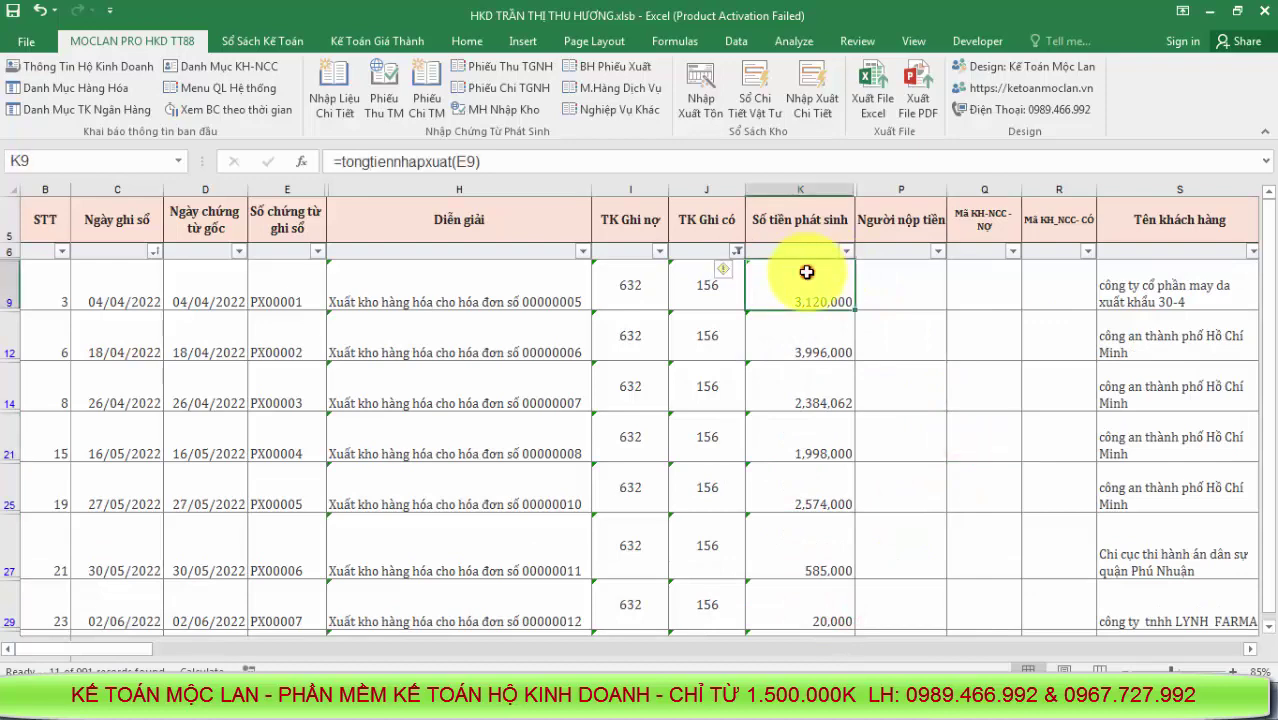
{"action": "scroll", "coordinate": [830, 435], "scroll_direction": "down", "scroll_amount": 4}
{"action": "scroll", "coordinate": [830, 446], "scroll_direction": "up", "scroll_amount": 1}
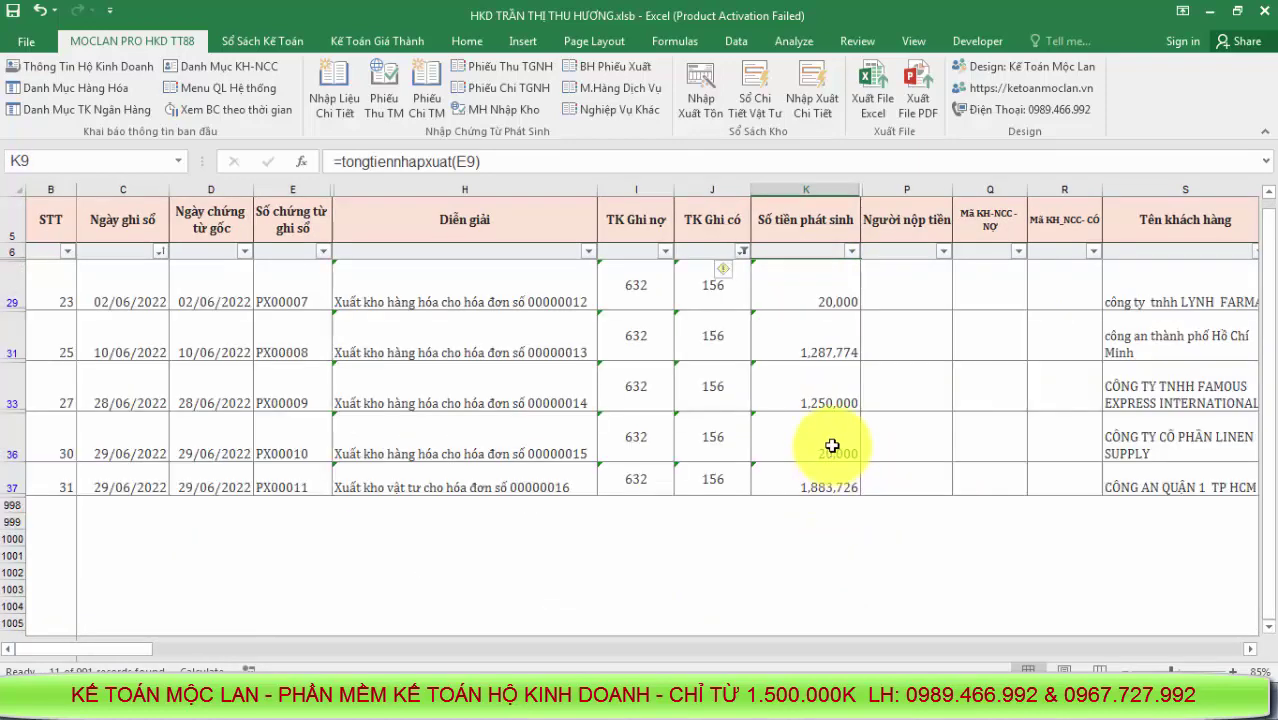
{"action": "scroll", "coordinate": [832, 446], "scroll_direction": "up", "scroll_amount": 3}
Clear the account filter, inspect the K8, K9 and K11 amounts, then bring TT88-HKD-MOCLAN forward
{"action": "left_click", "coordinate": [737, 251]}
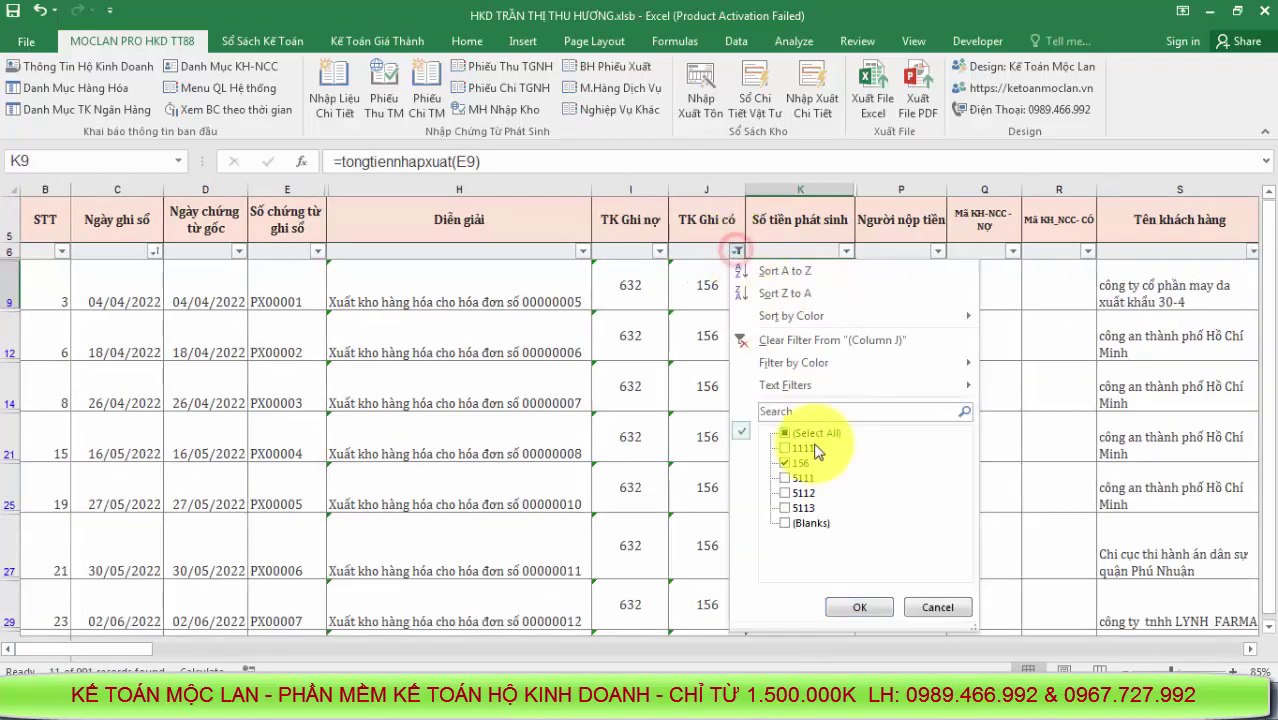
{"action": "left_click", "coordinate": [806, 435]}
{"action": "left_click", "coordinate": [851, 608]}
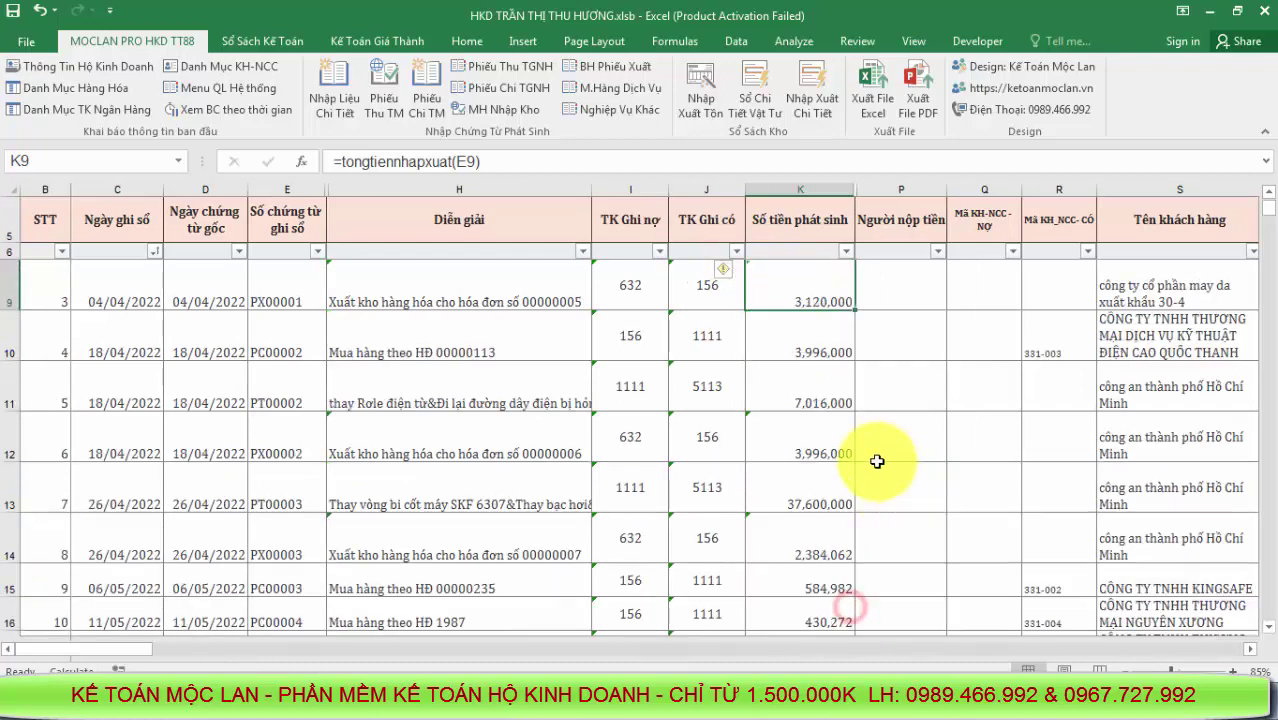
{"action": "left_click", "coordinate": [880, 456]}
{"action": "left_click", "coordinate": [811, 364]}
{"action": "scroll", "coordinate": [815, 488], "scroll_direction": "down", "scroll_amount": 3}
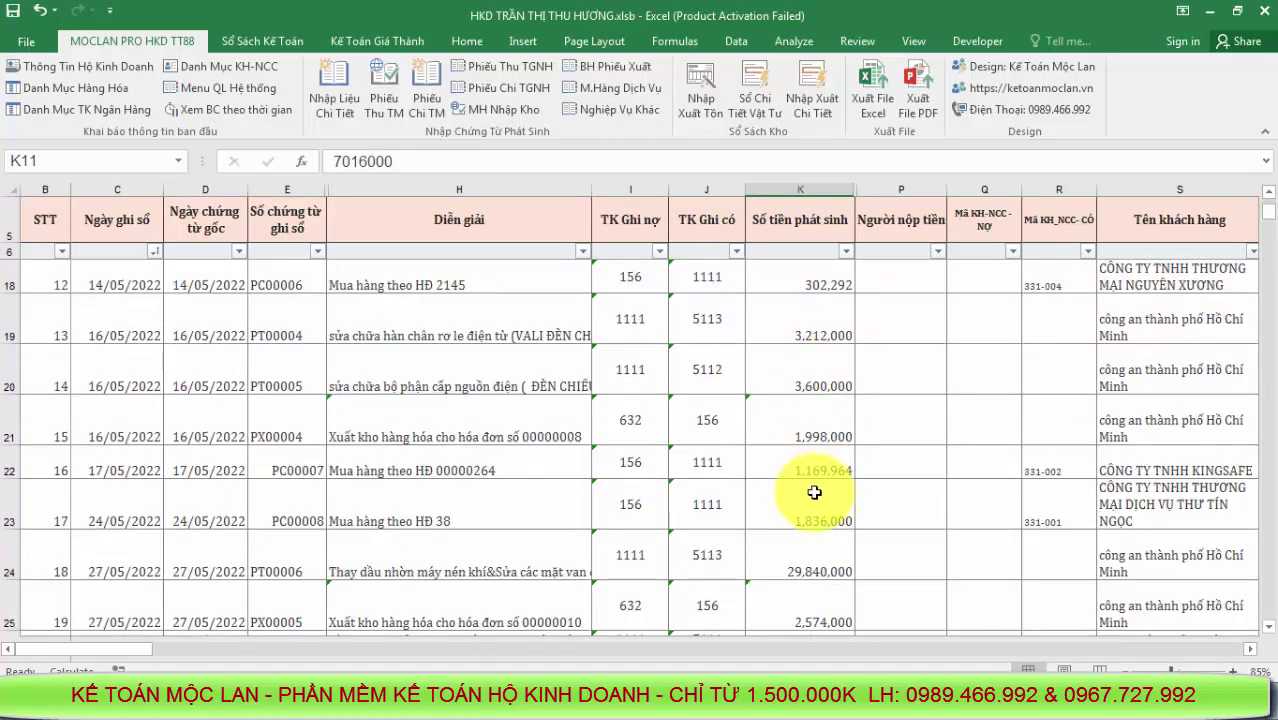
{"action": "scroll", "coordinate": [815, 492], "scroll_direction": "up", "scroll_amount": 4}
{"action": "left_click", "coordinate": [813, 358]}
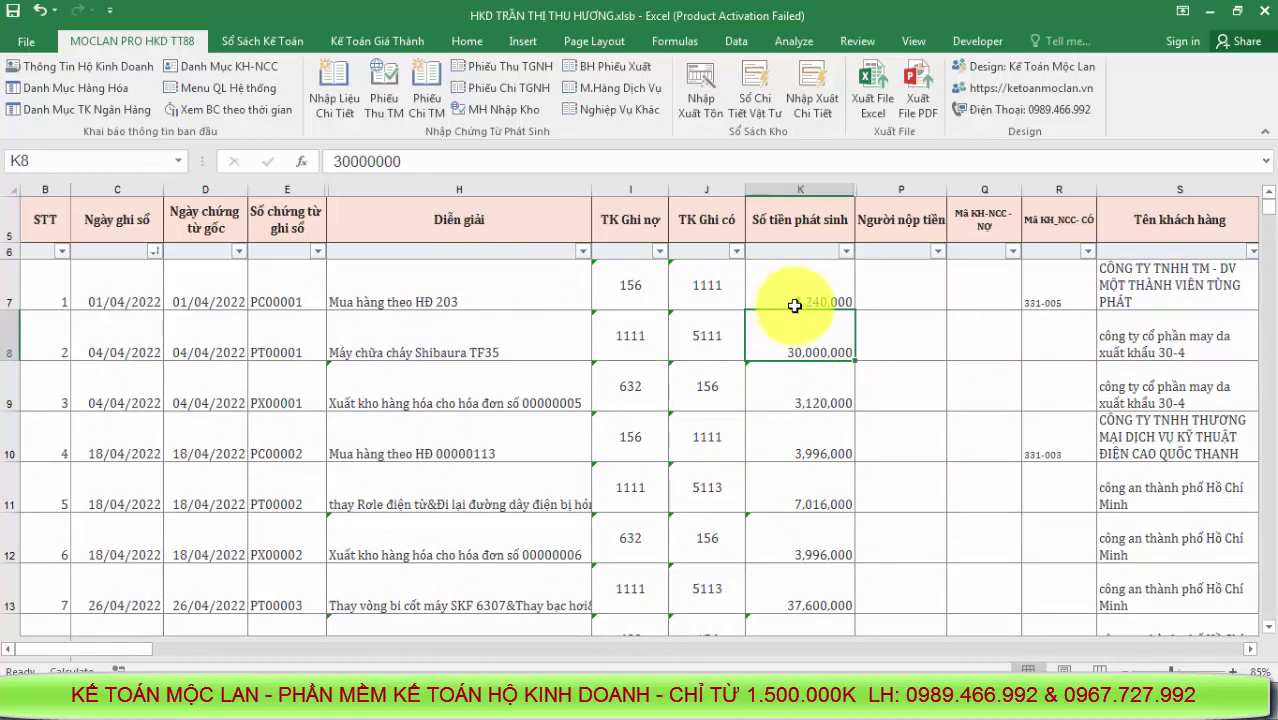
{"action": "left_click", "coordinate": [823, 406]}
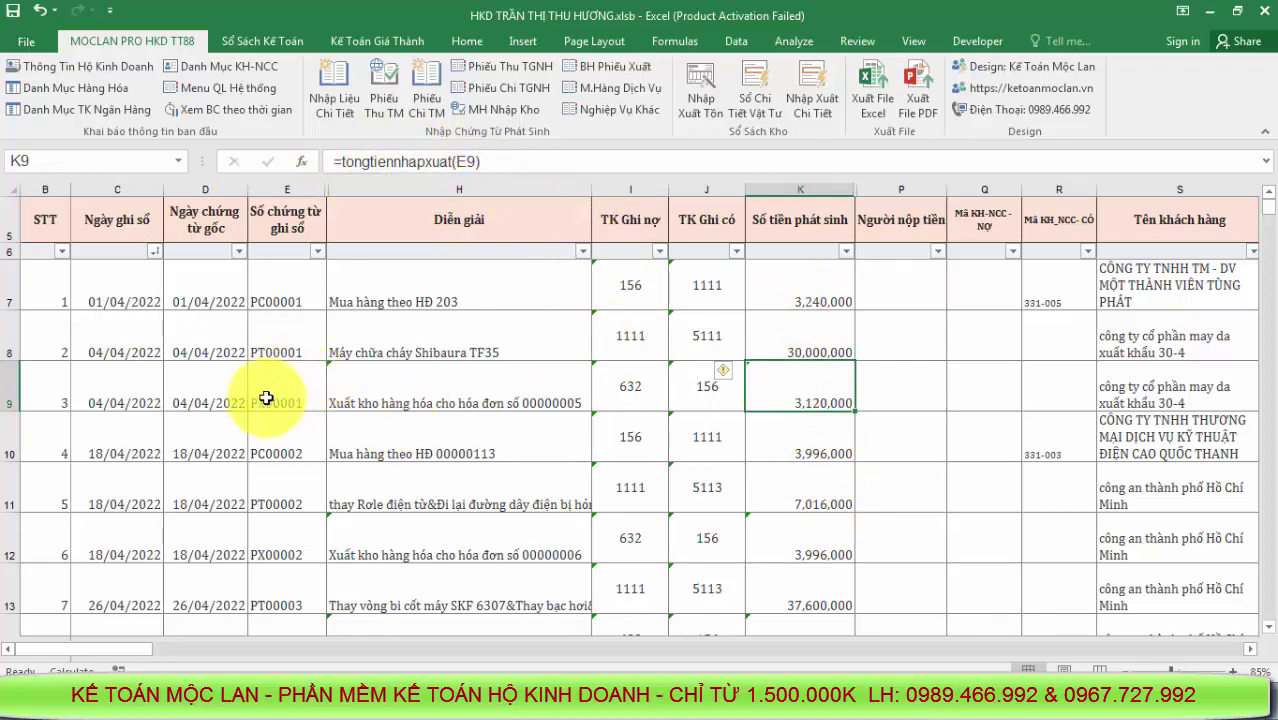
{"action": "left_click", "coordinate": [833, 505]}
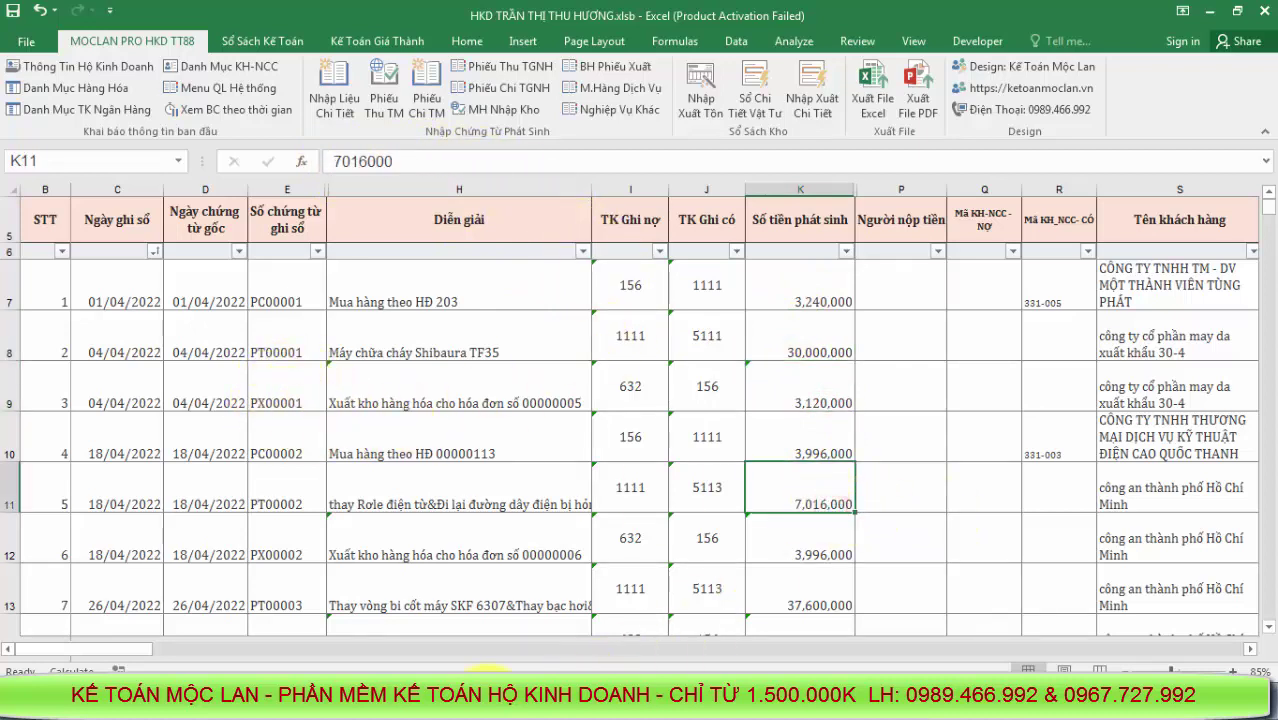
{"action": "left_click", "coordinate": [512, 628]}
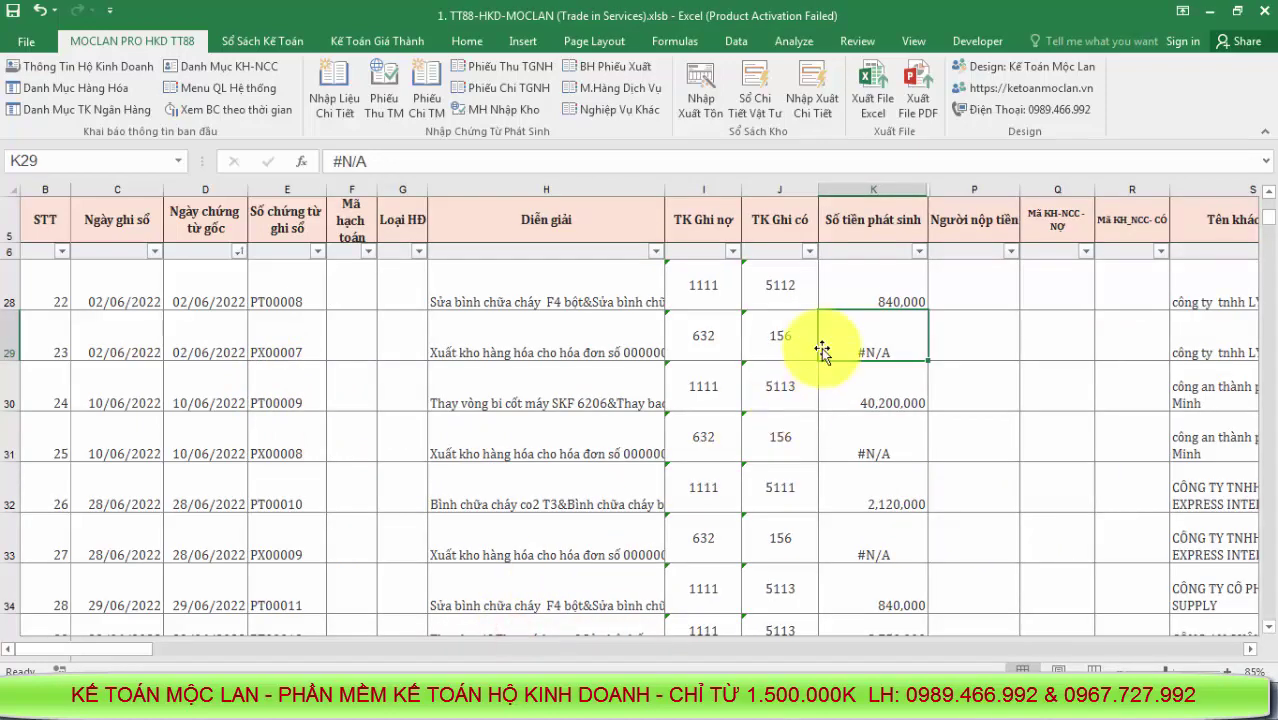
Filter column J (TK Ghi có) to credit account 156, listing stock issues PX00007–PX00011
{"action": "left_click", "coordinate": [814, 246]}
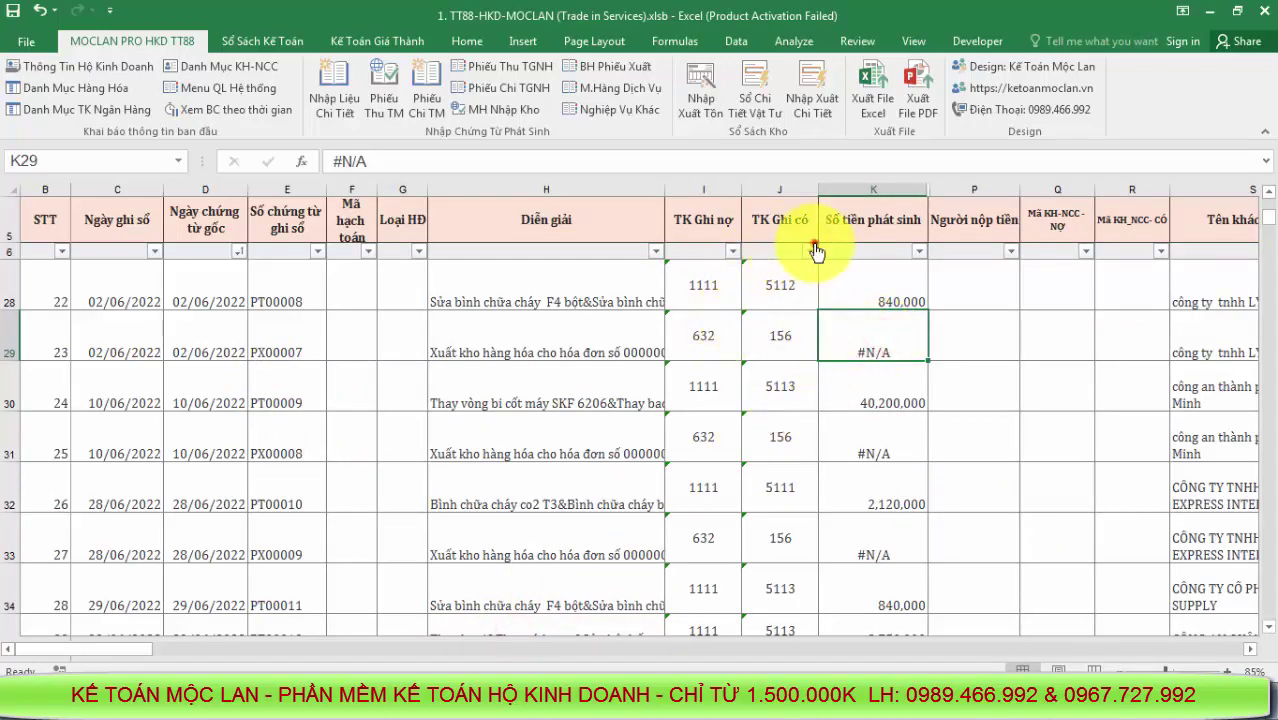
{"action": "left_click", "coordinate": [882, 430]}
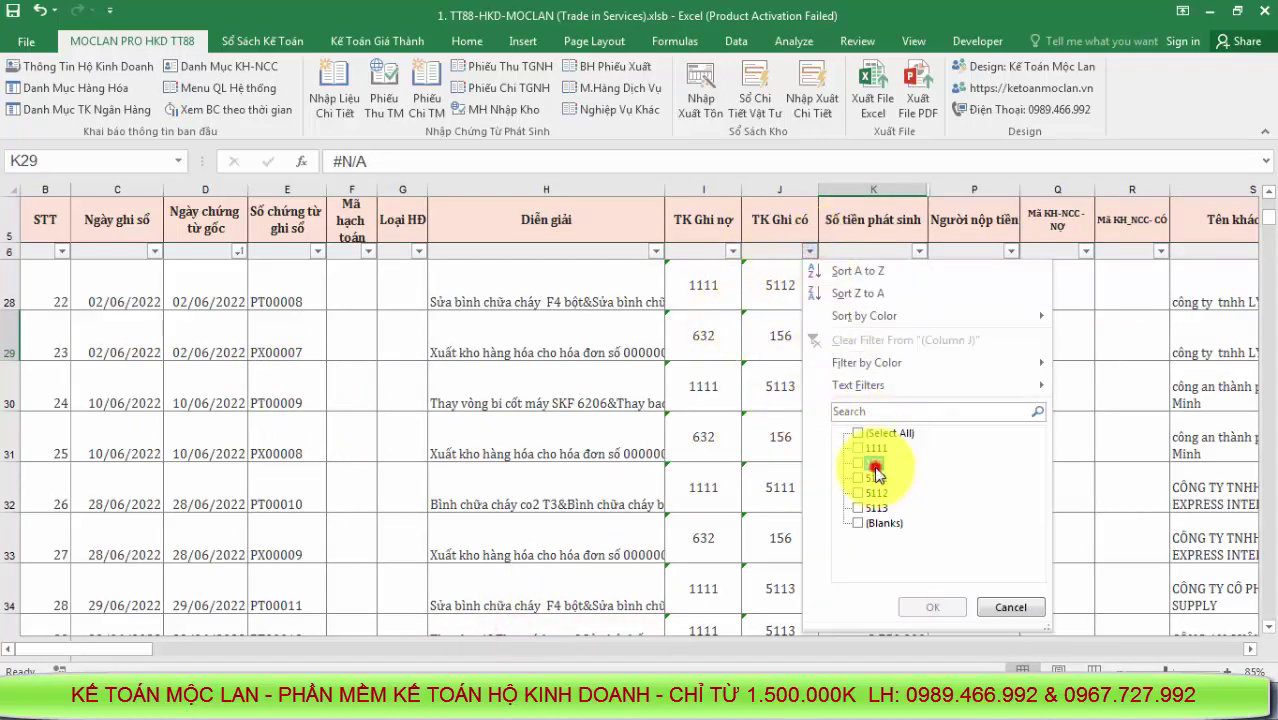
{"action": "left_click", "coordinate": [875, 465]}
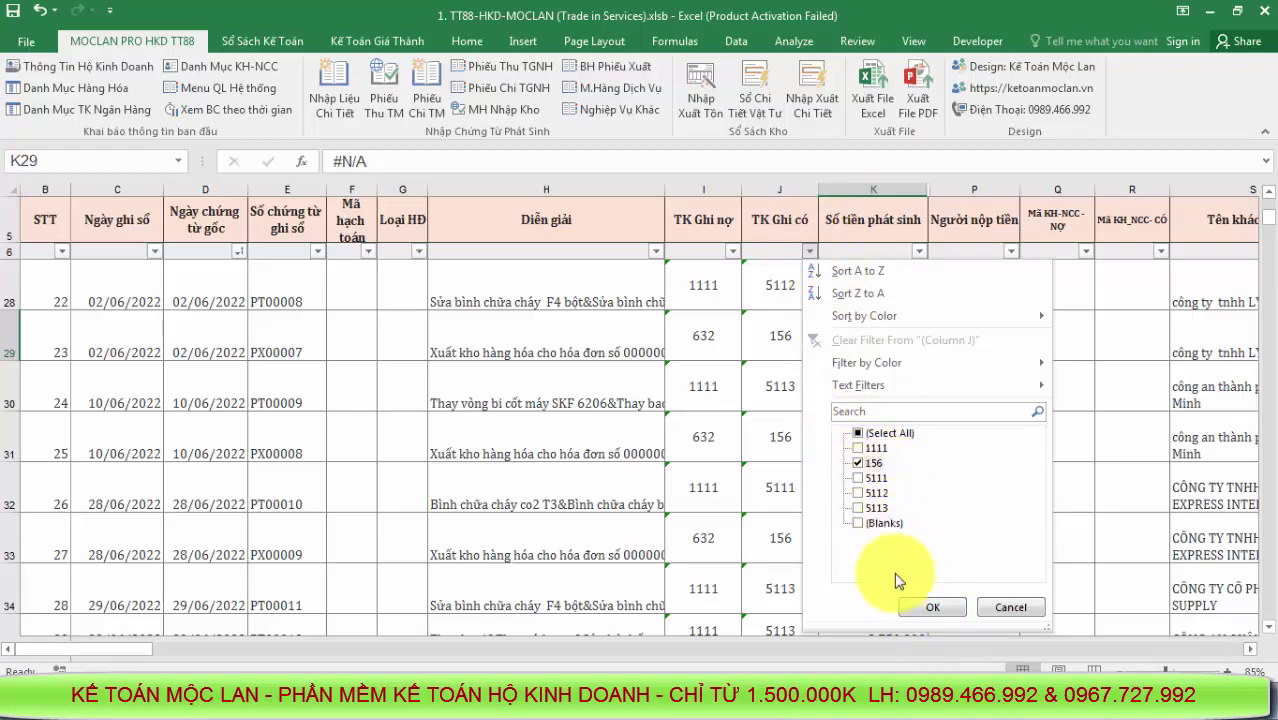
{"action": "left_click", "coordinate": [920, 605]}
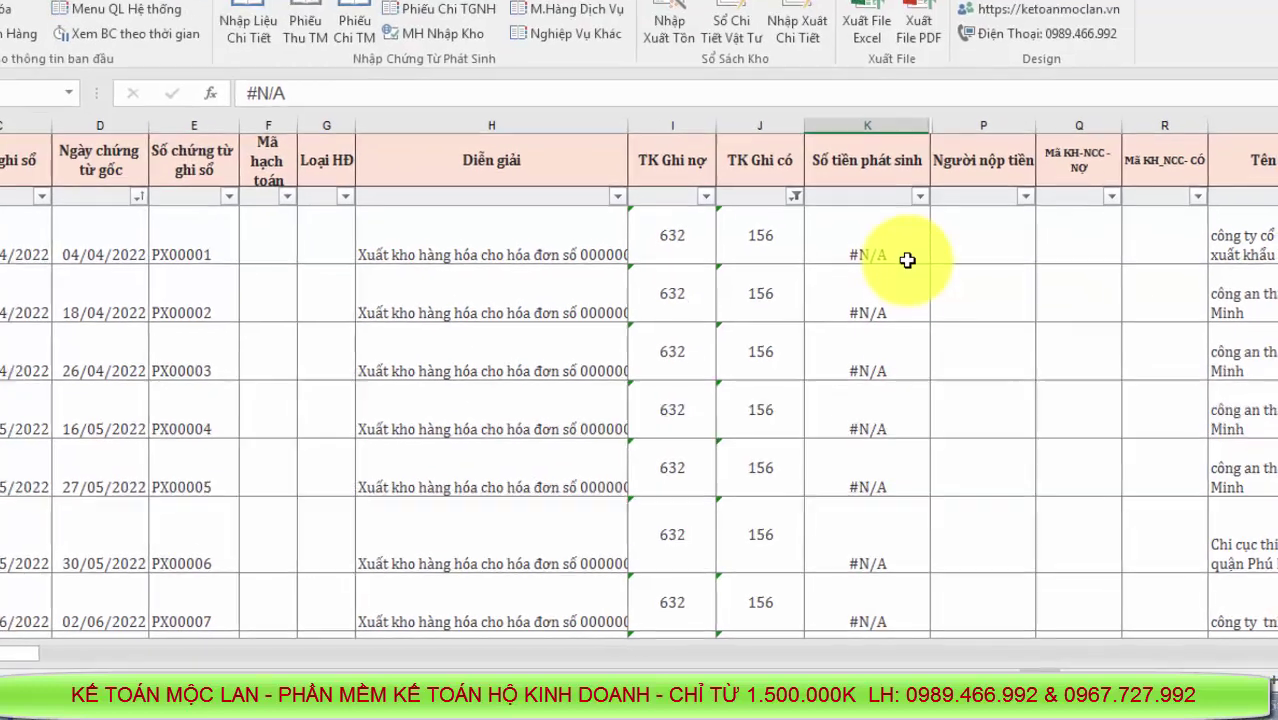
Enter =tongtiennhapxuat(E9) in K9 and fill it down through row 37
{"action": "left_click", "coordinate": [904, 256]}
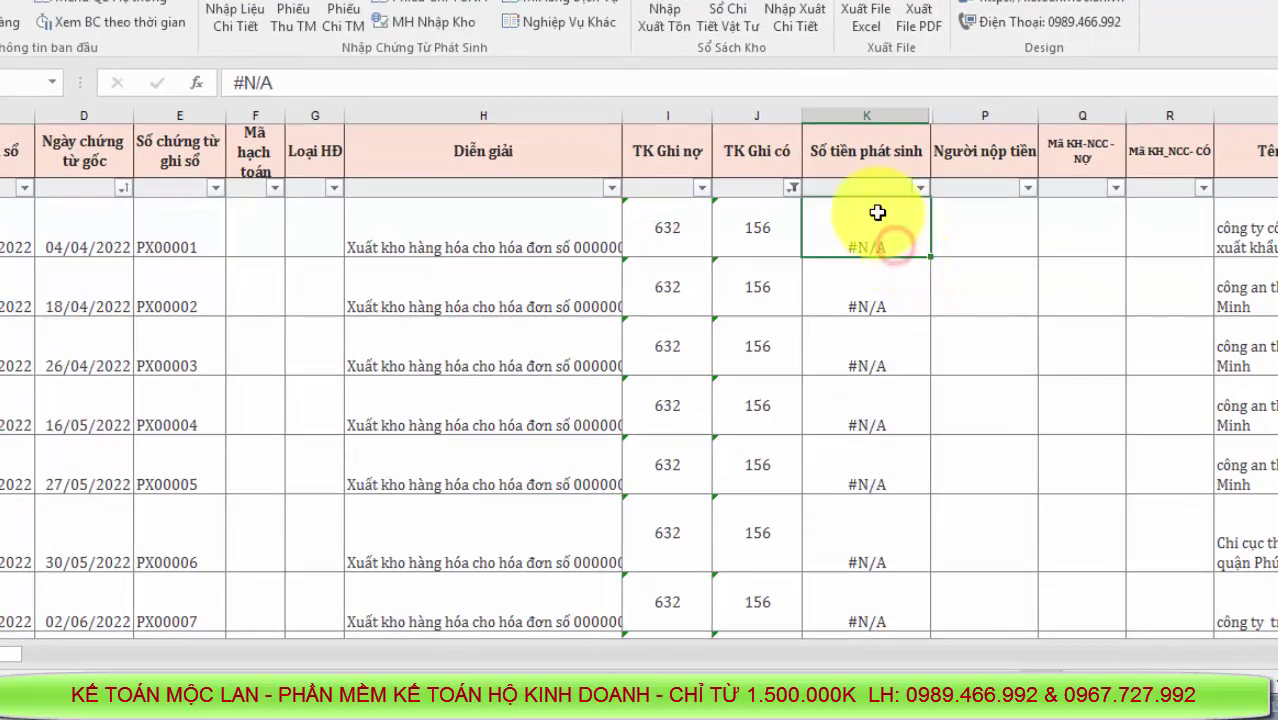
{"action": "type", "text": "=tongtien"}
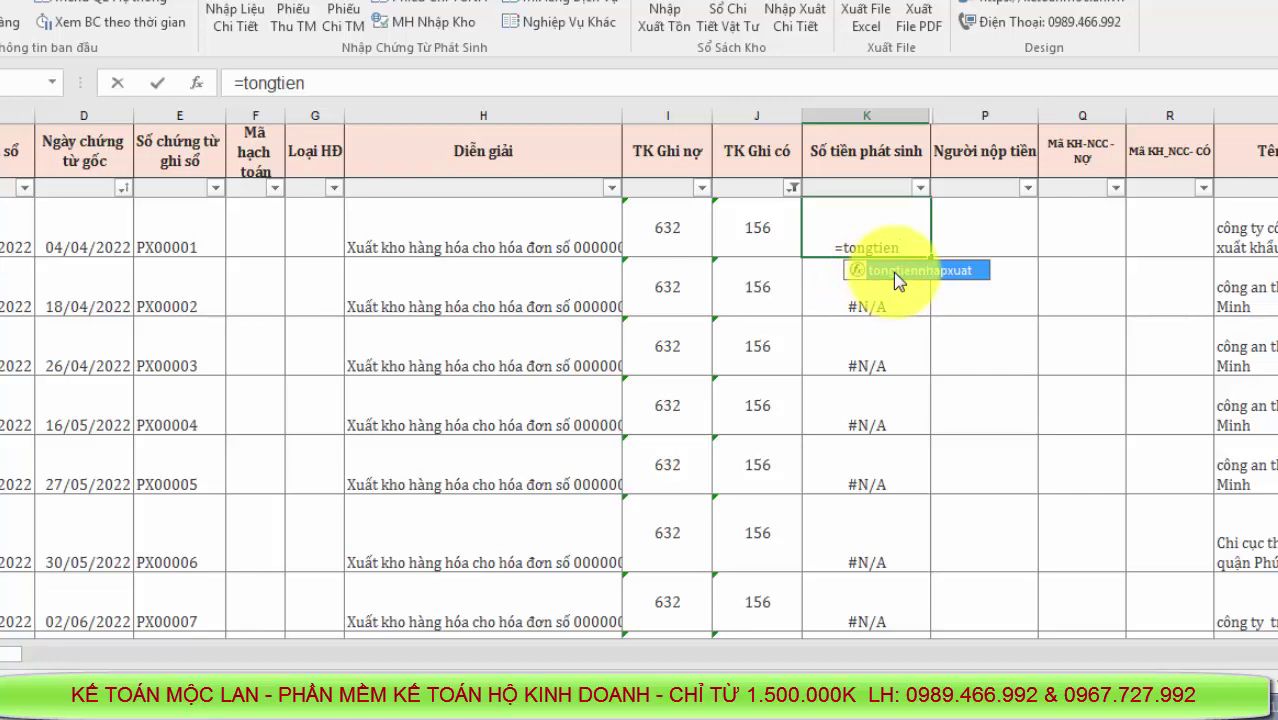
{"action": "double_click", "coordinate": [891, 271]}
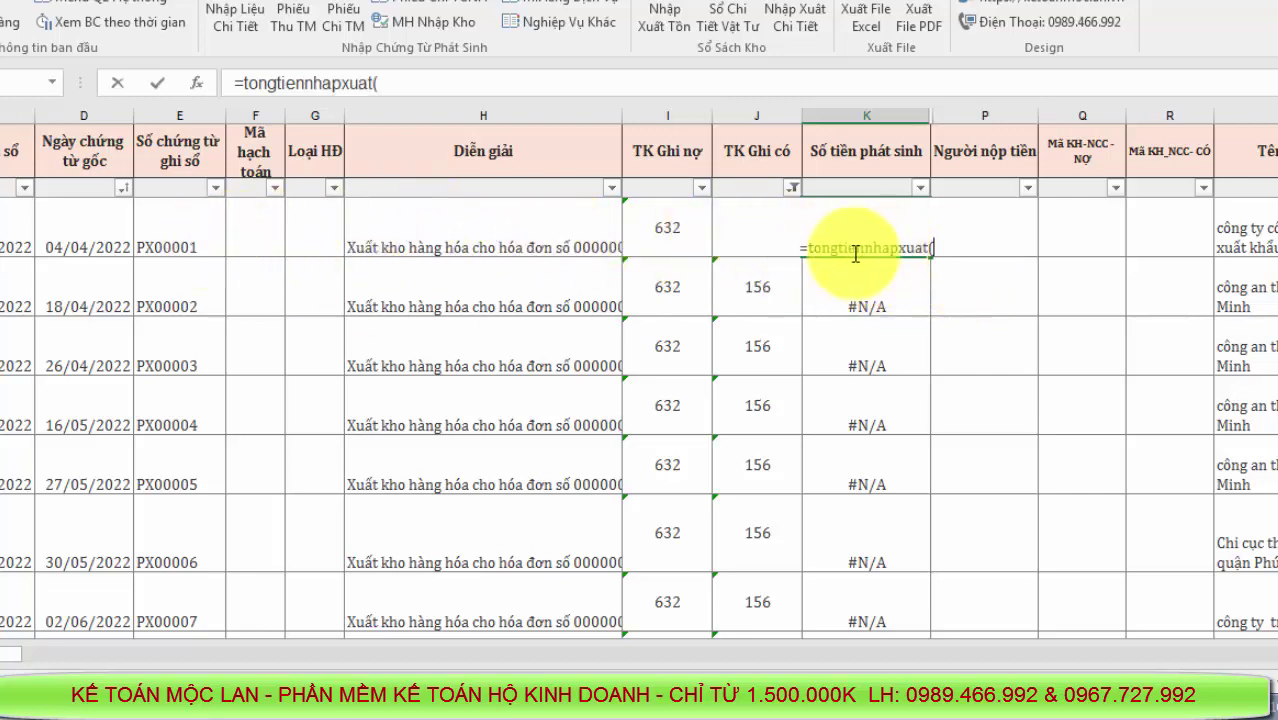
{"action": "left_click", "coordinate": [179, 241]}
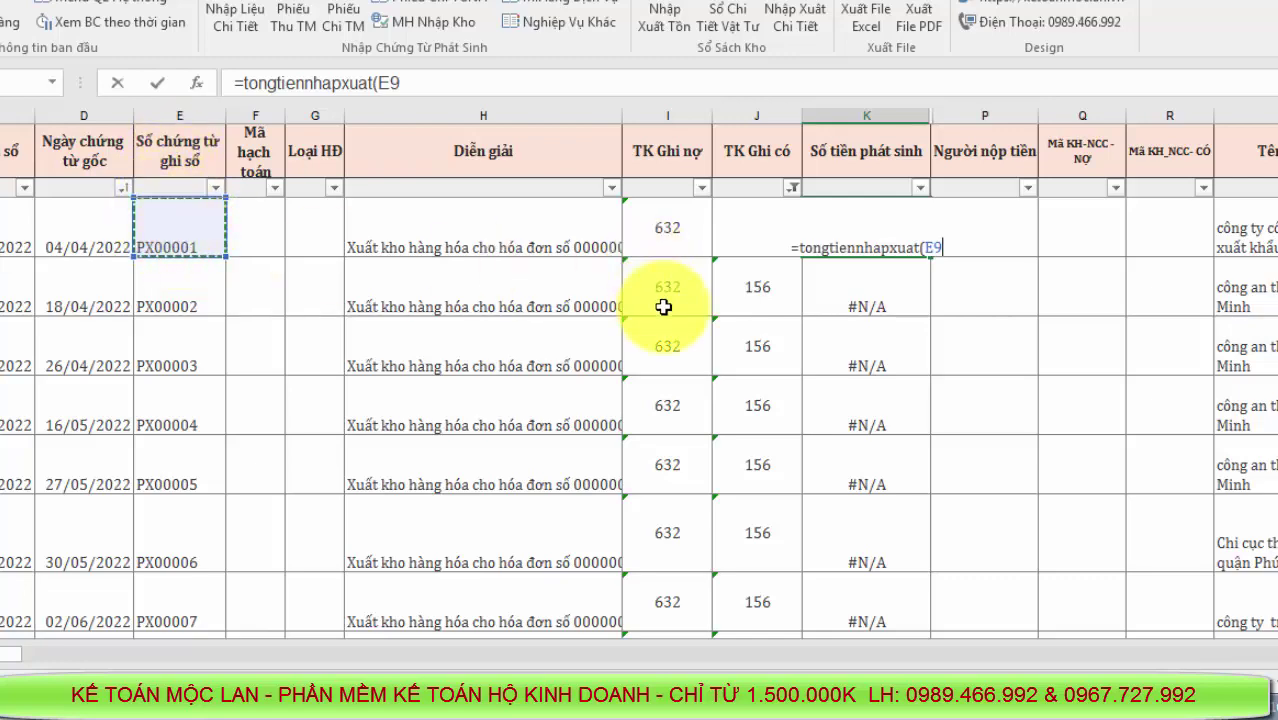
{"action": "key", "text": "Return"}
{"action": "left_click", "coordinate": [860, 230]}
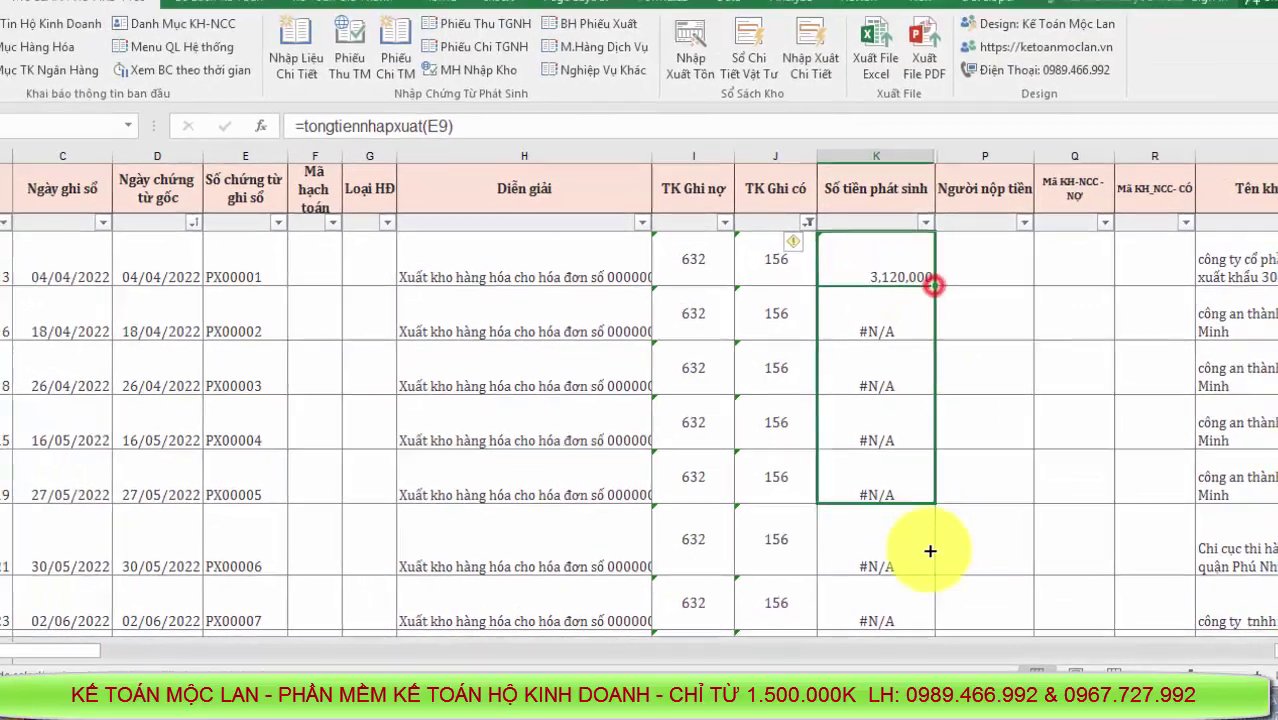
{"action": "left_click_drag", "start_coordinate": [930, 262], "coordinate": [920, 613]}
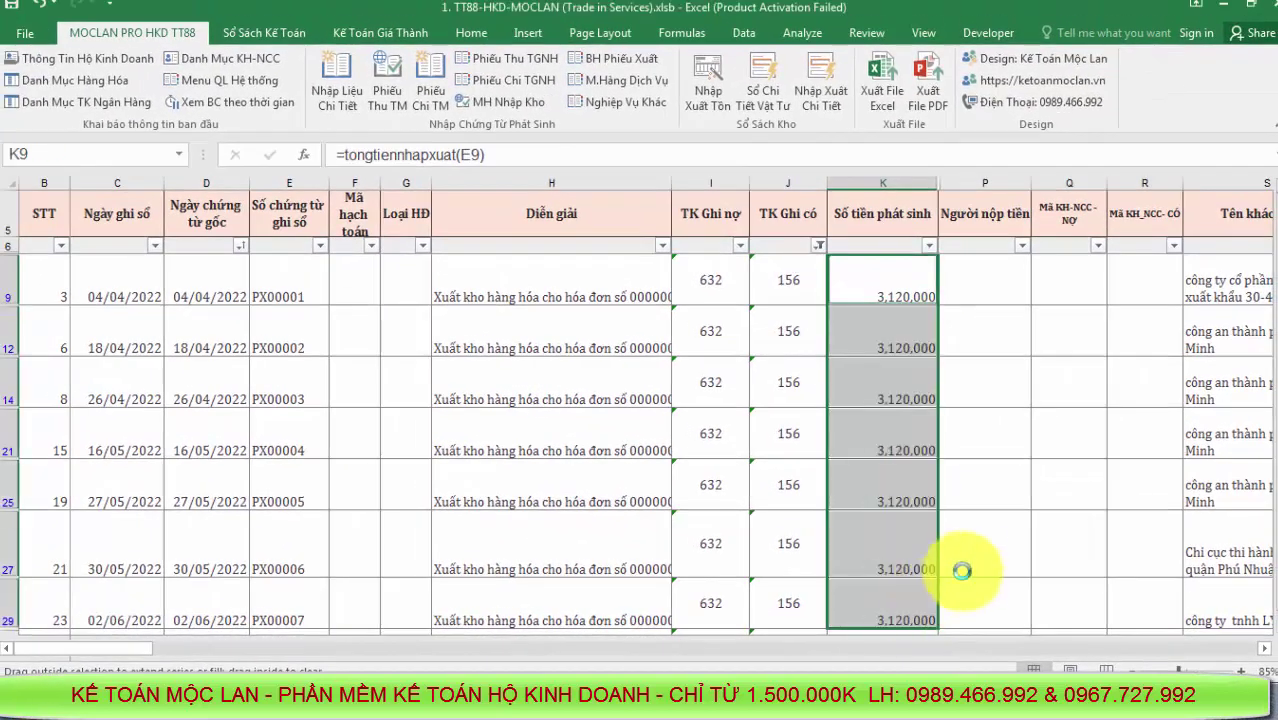
{"action": "scroll", "coordinate": [966, 565], "scroll_direction": "down", "scroll_amount": 2}
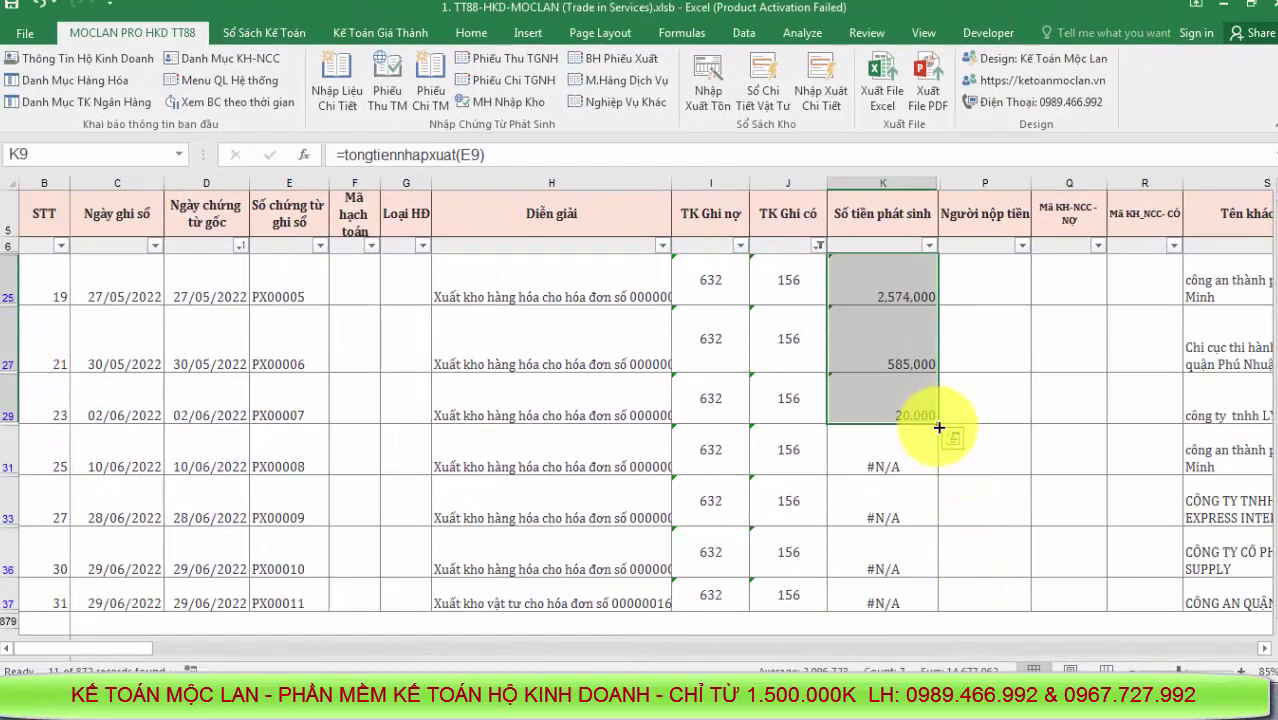
{"action": "left_click_drag", "start_coordinate": [938, 427], "coordinate": [941, 603]}
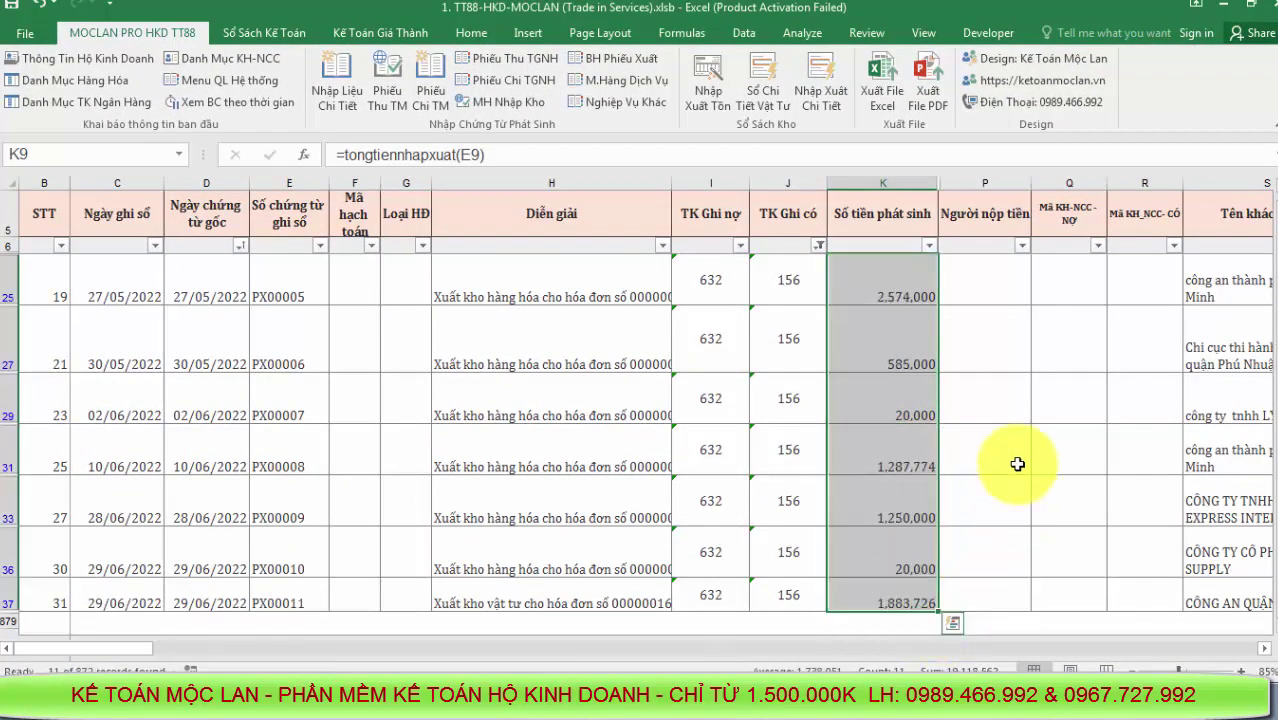
{"action": "scroll", "coordinate": [1017, 464], "scroll_direction": "up", "scroll_amount": 3}
Clear the TK Ghi có filter so all rows show, then go to the system menu sheet
{"action": "left_click", "coordinate": [821, 246]}
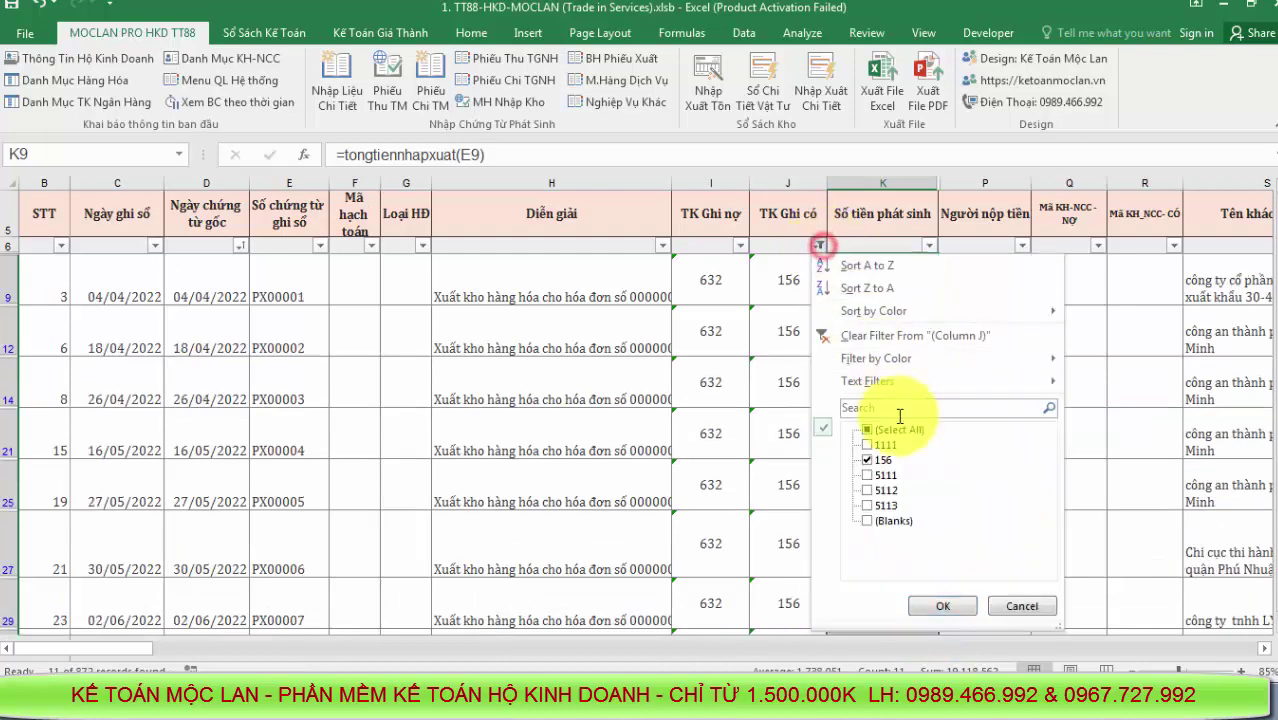
{"action": "left_click", "coordinate": [880, 428]}
{"action": "left_click", "coordinate": [880, 445]}
{"action": "left_click", "coordinate": [940, 601]}
{"action": "key", "text": "ctrl+z"}
{"action": "left_click", "coordinate": [819, 540]}
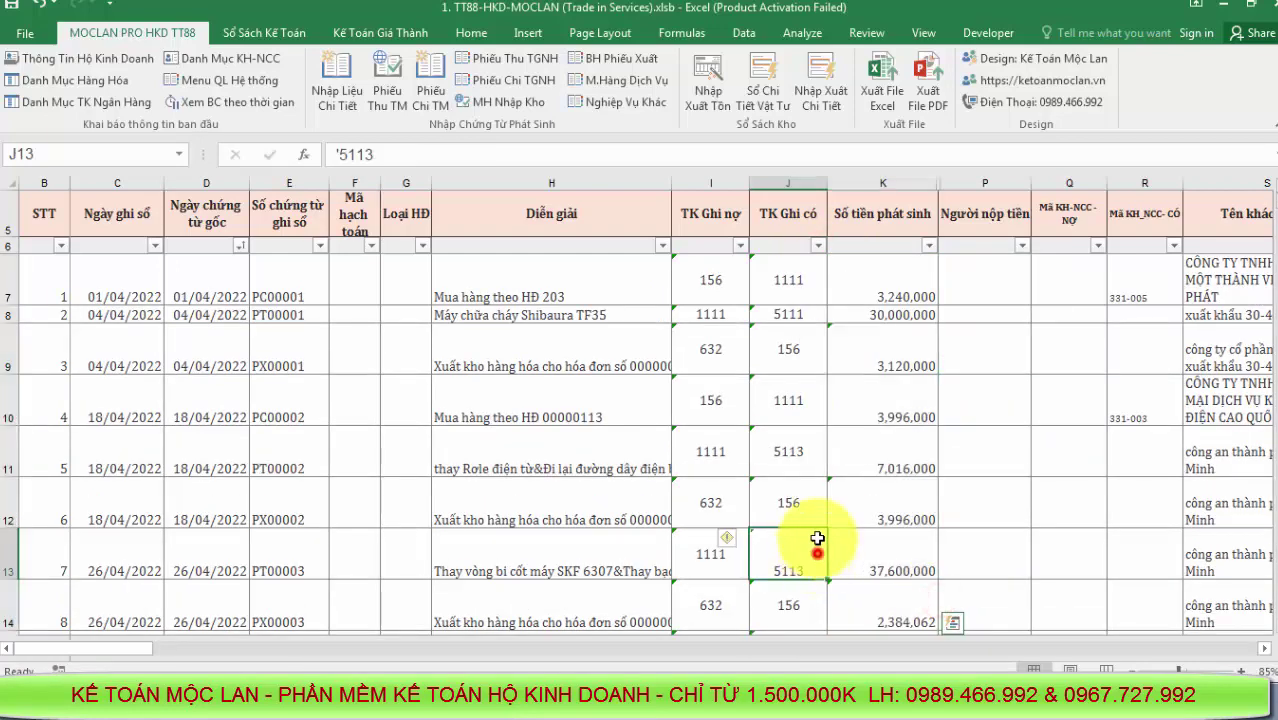
{"action": "left_click", "coordinate": [235, 86]}
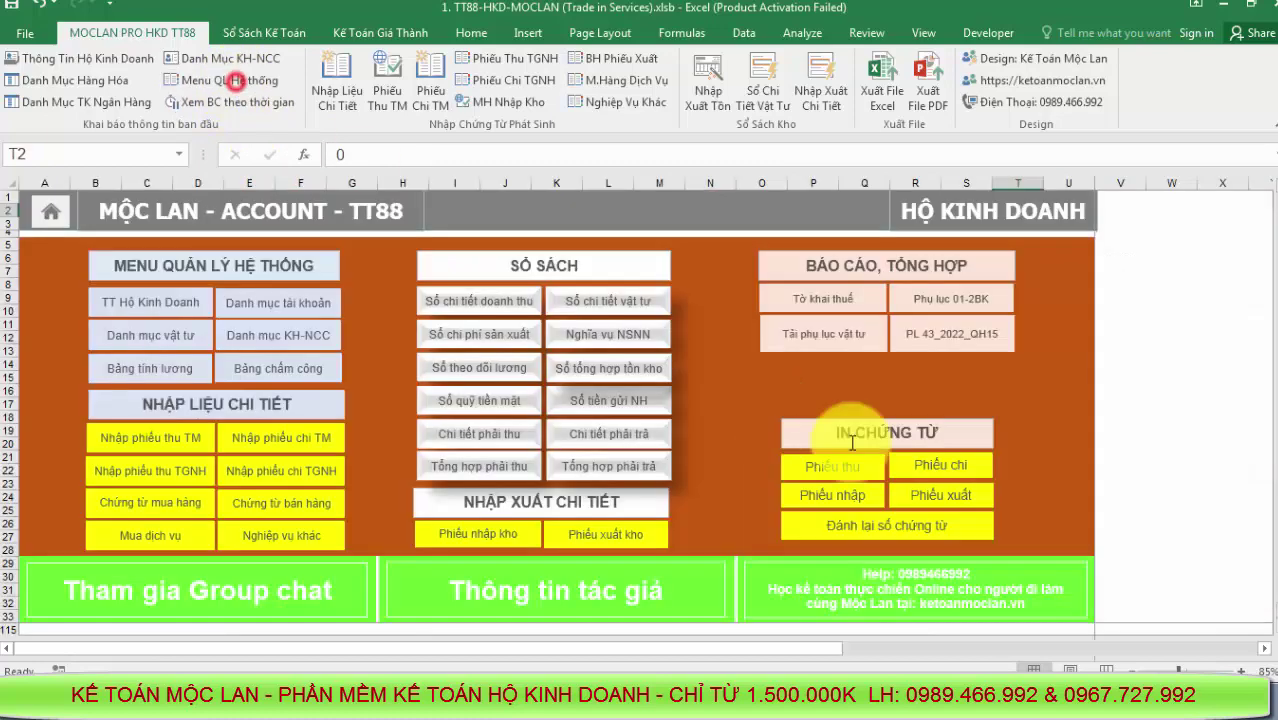